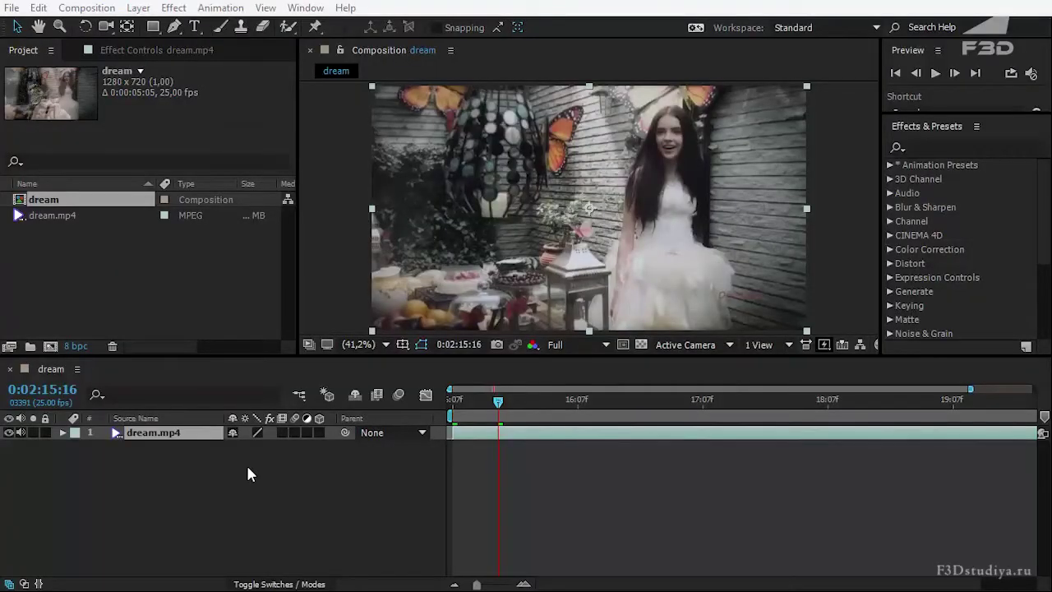
- Search the Effects & Presets panel for 'cine' to list Cineon Converter
left_click(247, 468)
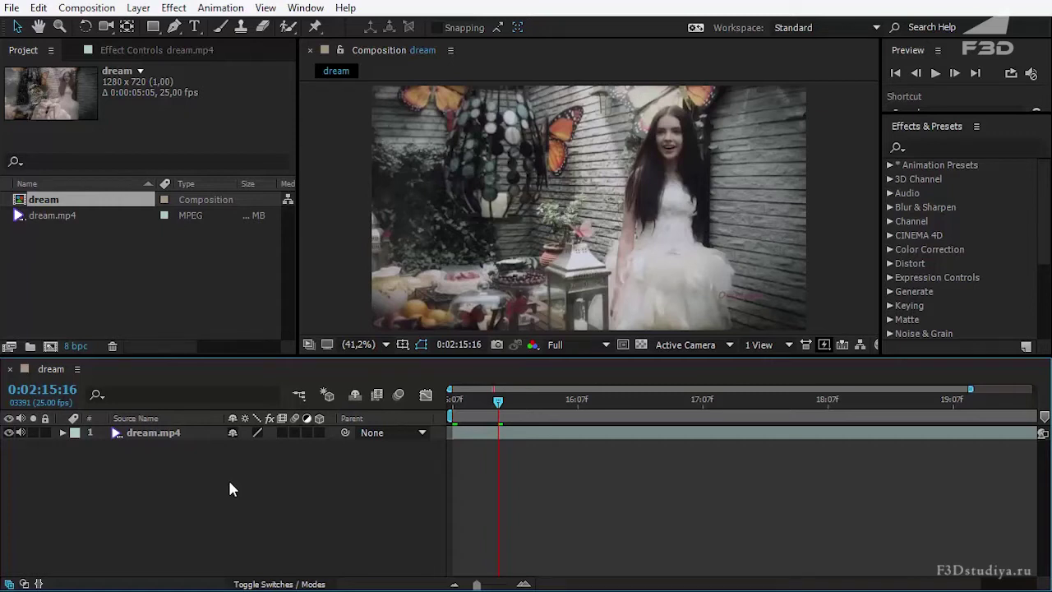
left_click(928, 146)
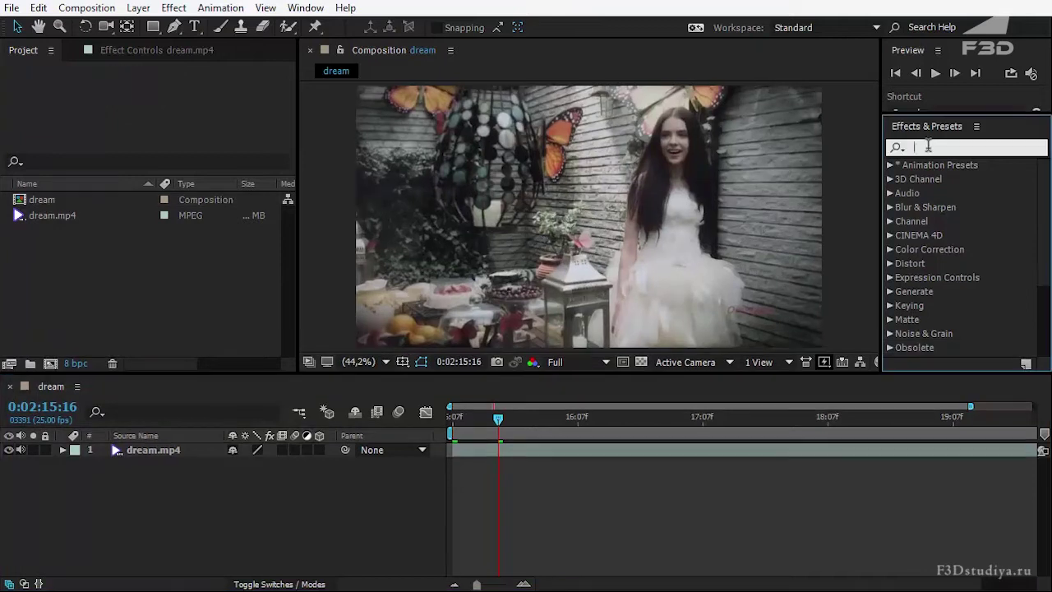
left_click(138, 482)
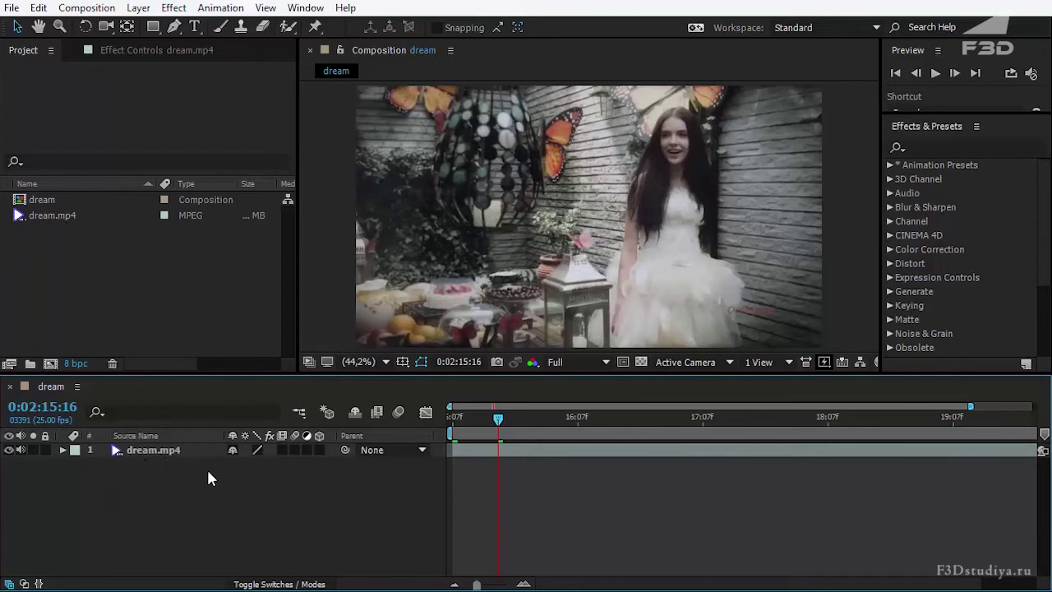
left_click(913, 148)
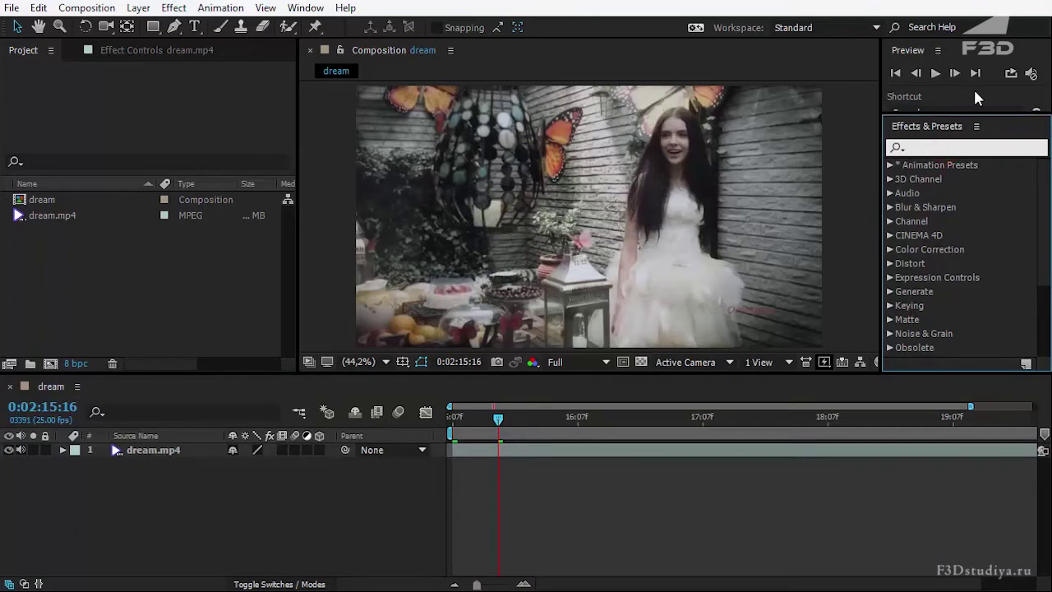
type("cine")
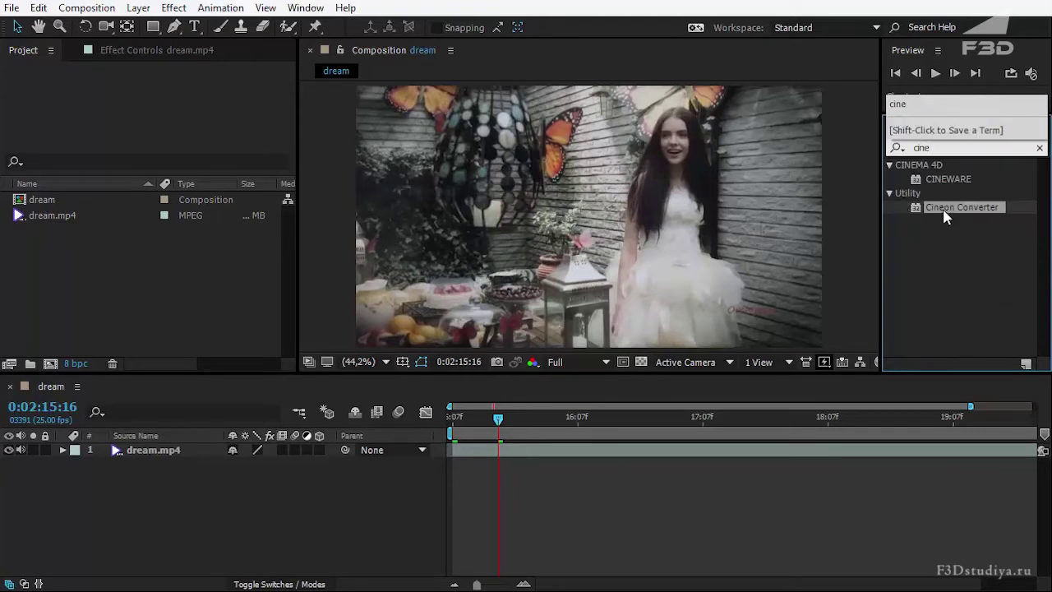
- Apply Cineon Converter to dream.mp4, lower its Gamma and compare with the effect off
left_click_drag(942, 211, 127, 452)
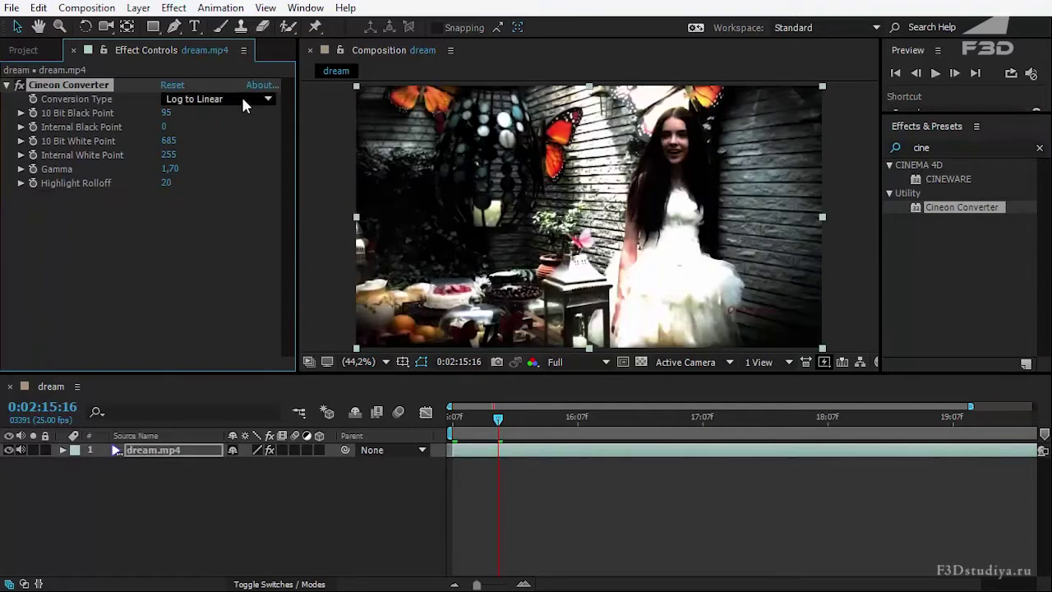
left_click(234, 99)
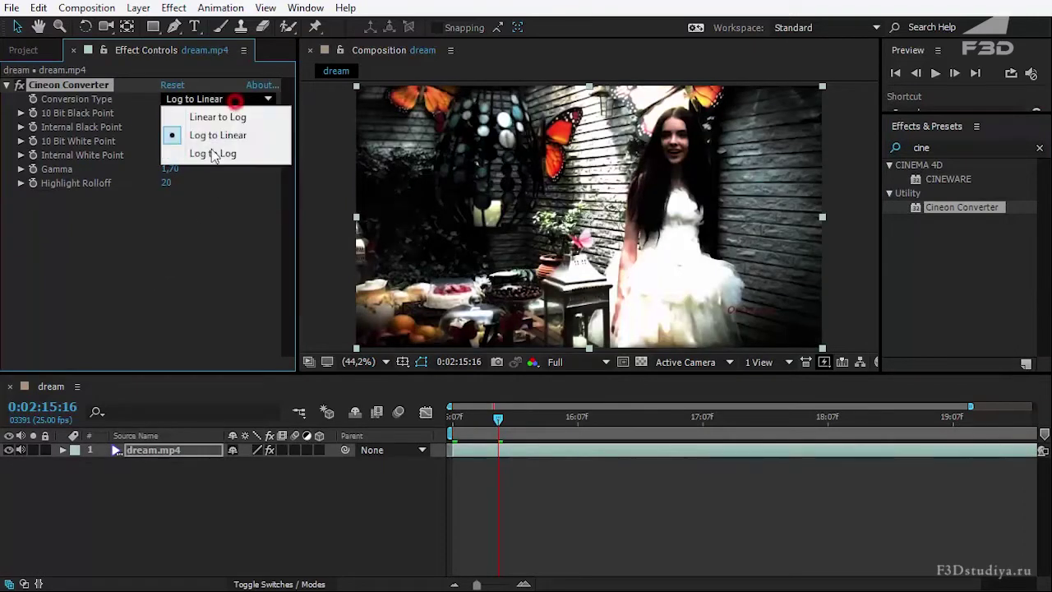
left_click(182, 195)
mouse_move(169, 169)
left_mouse_down()
mouse_move(162, 188)
mouse_move(253, 167)
left_mouse_up()
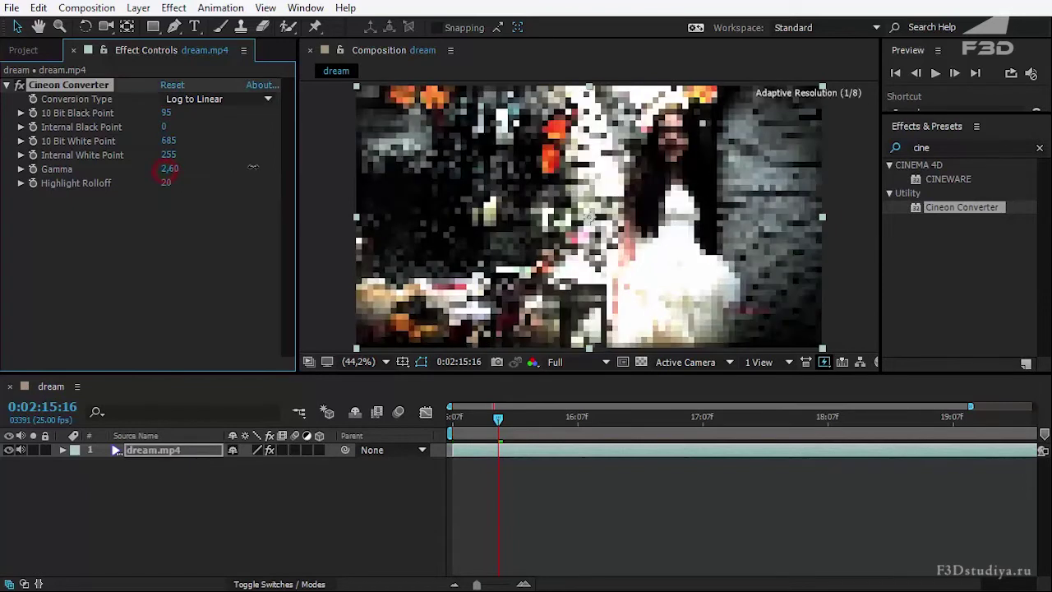
left_click(18, 85)
left_click(18, 85)
left_click(18, 86)
left_click(18, 85)
- Try Log to Log, return to Log to Linear and lower the 10 Bit Black Point
left_click(250, 98)
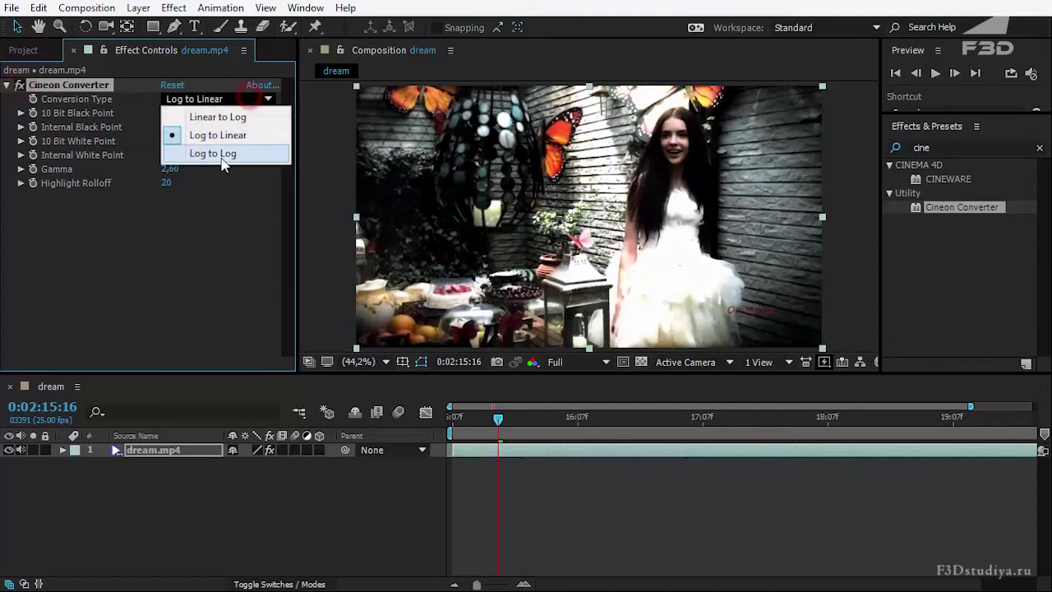
left_click(220, 161)
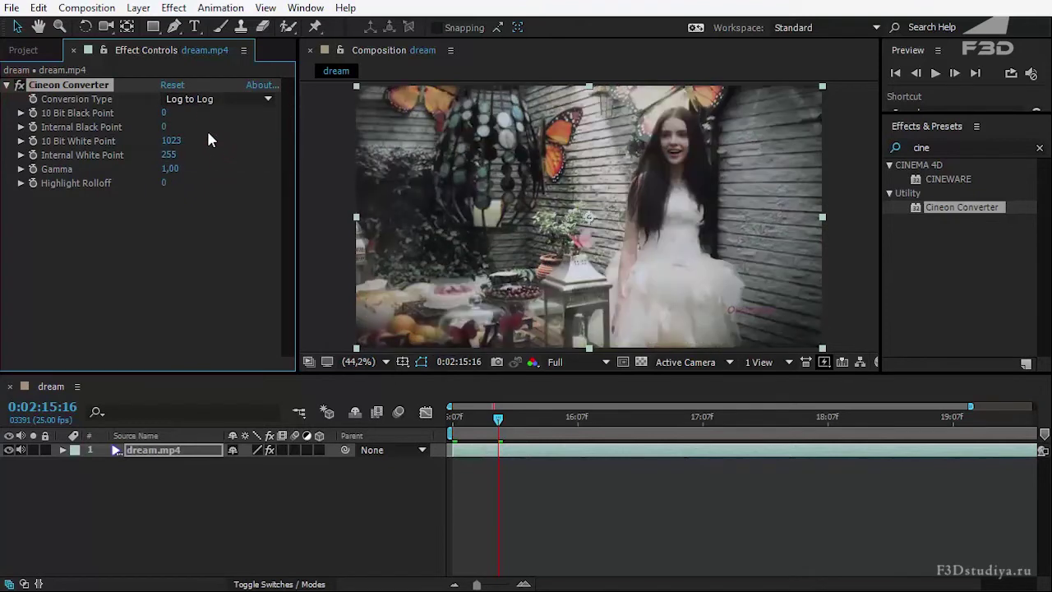
left_click(199, 99)
left_click(194, 136)
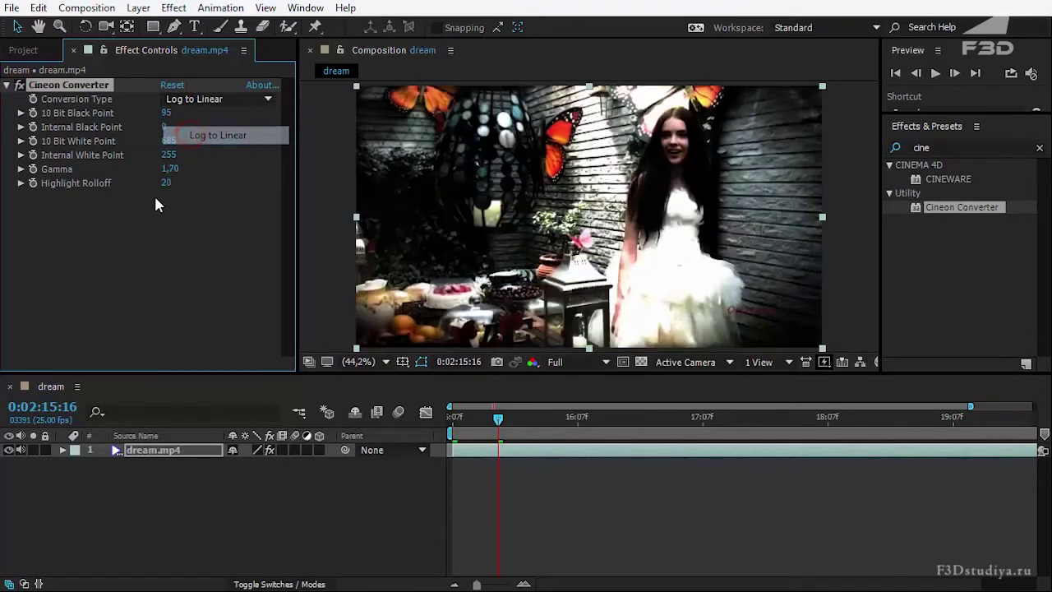
mouse_move(166, 112)
left_mouse_down()
mouse_move(141, 119)
mouse_move(147, 175)
left_mouse_up()
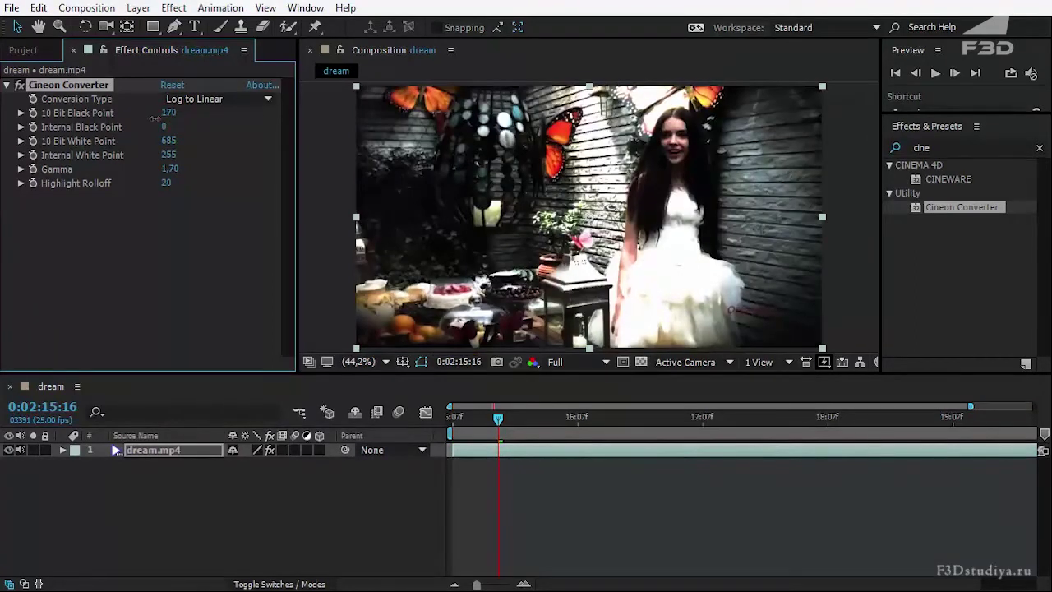
left_click(18, 85)
left_click(19, 84)
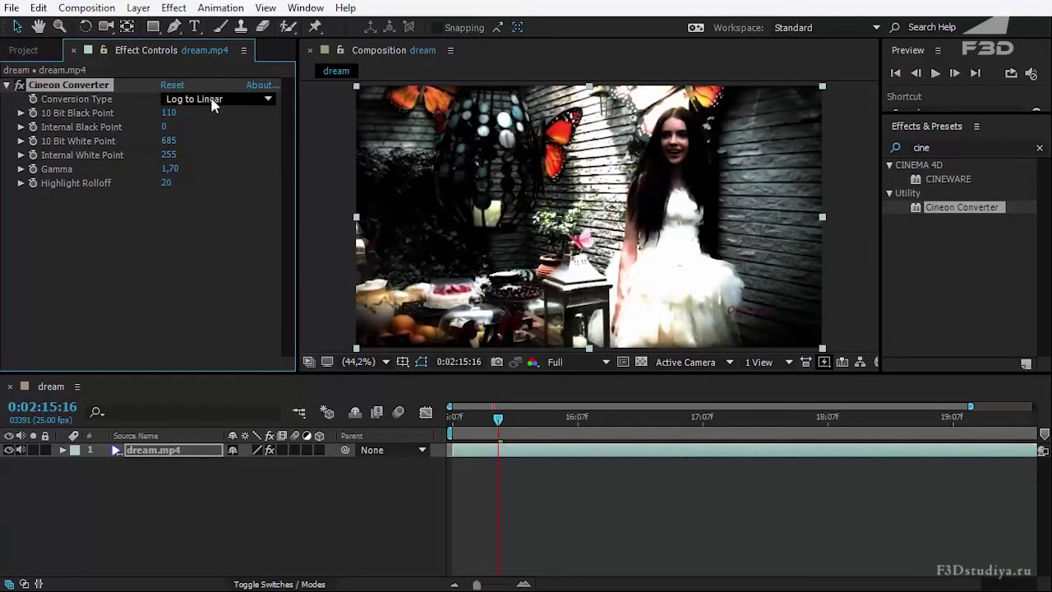
- Settle Cineon Converter's Conversion Type on Log to Log with its default values
left_click(210, 100)
left_click(197, 153)
left_click(177, 223)
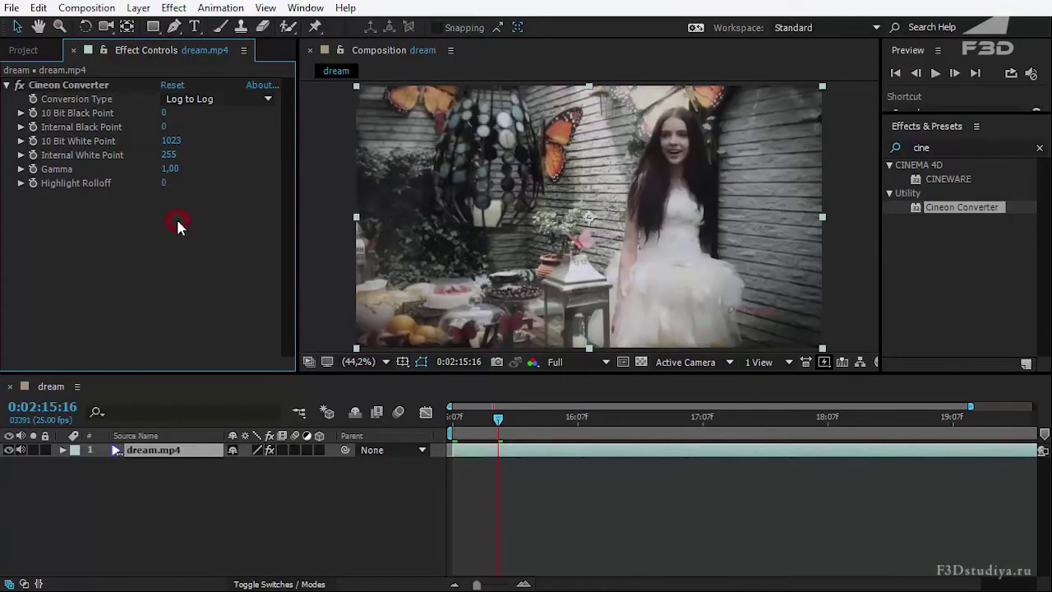
left_click(169, 169)
- Enter Gamma 0,01, then 1, and scrub it down to 0,78, comparing before and after
type("0,01")
key("Return")
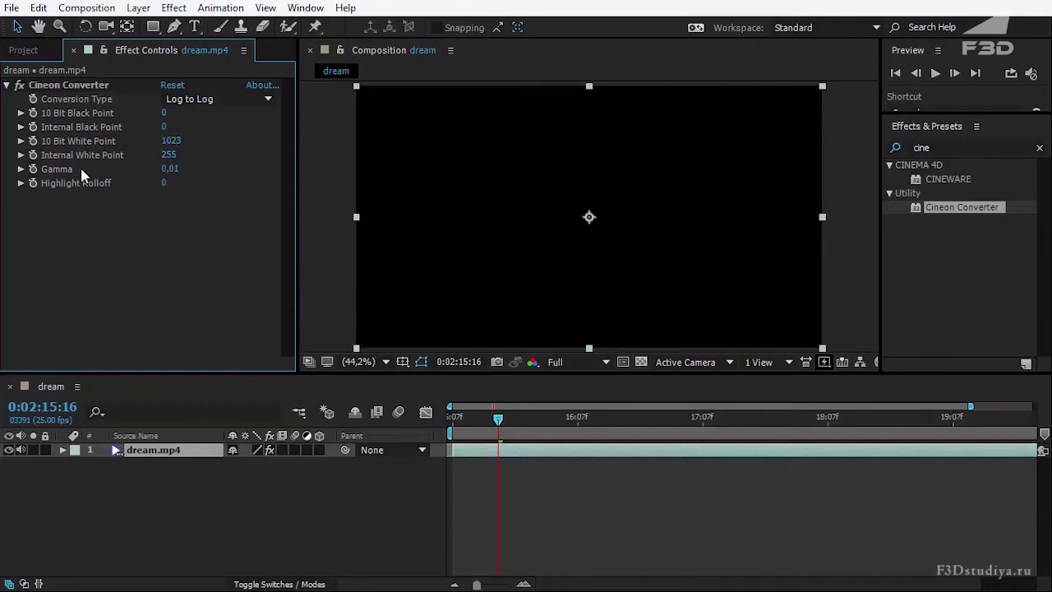
left_click(169, 169)
key("Return")
left_click_drag(168, 169, 152, 170)
left_click(19, 86)
left_click(19, 85)
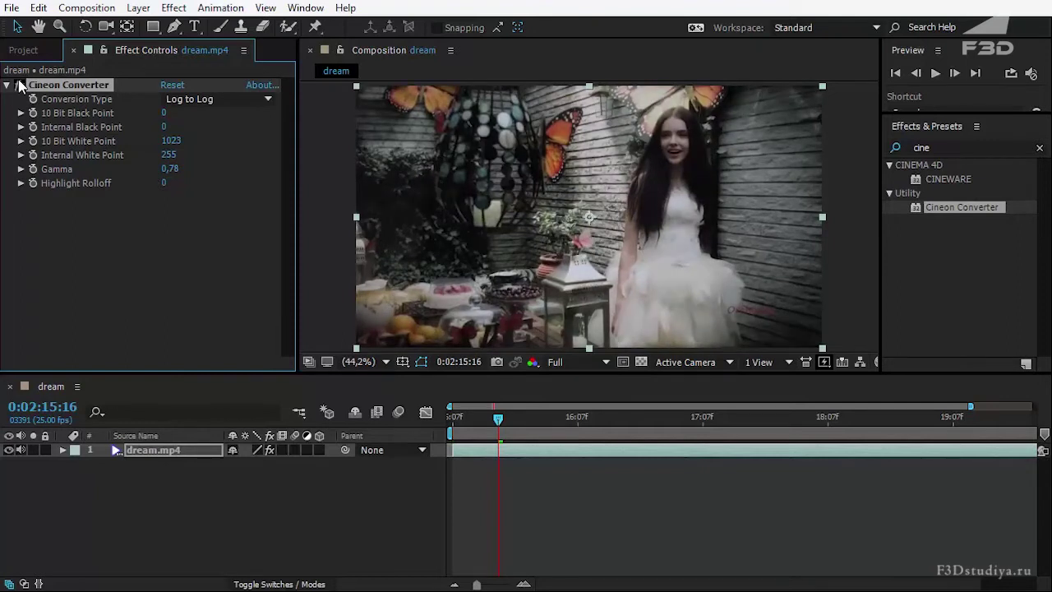
- Try and undo a Highlight Rolloff increase, then raise 10 Bit Black Point to 40
left_click_drag(164, 182, 176, 182)
key("ctrl+z")
mouse_move(164, 113)
left_mouse_down()
mouse_move(191, 113)
mouse_move(167, 112)
left_mouse_up()
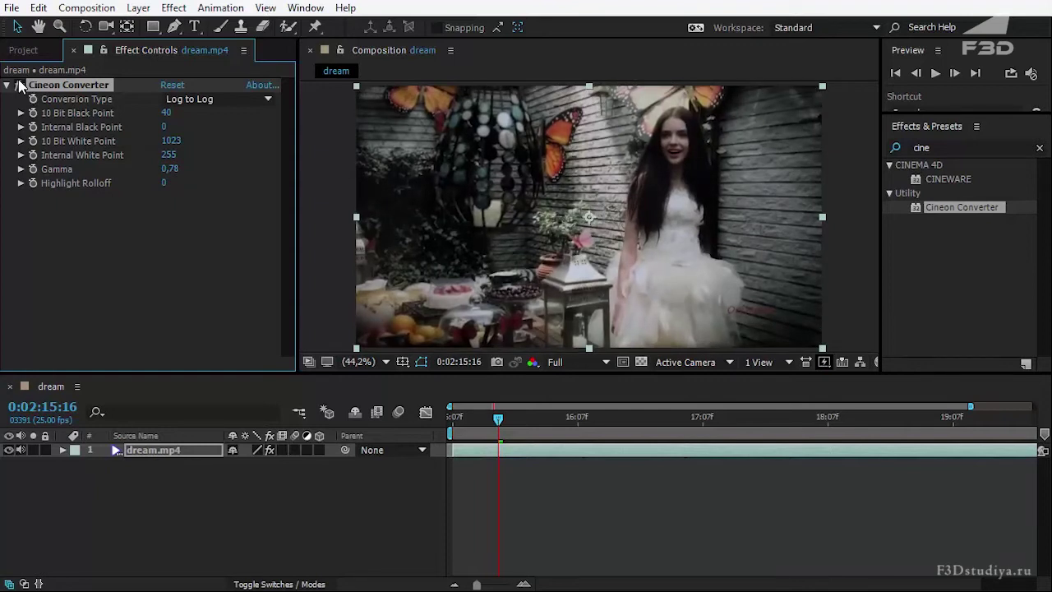
right_click(108, 116)
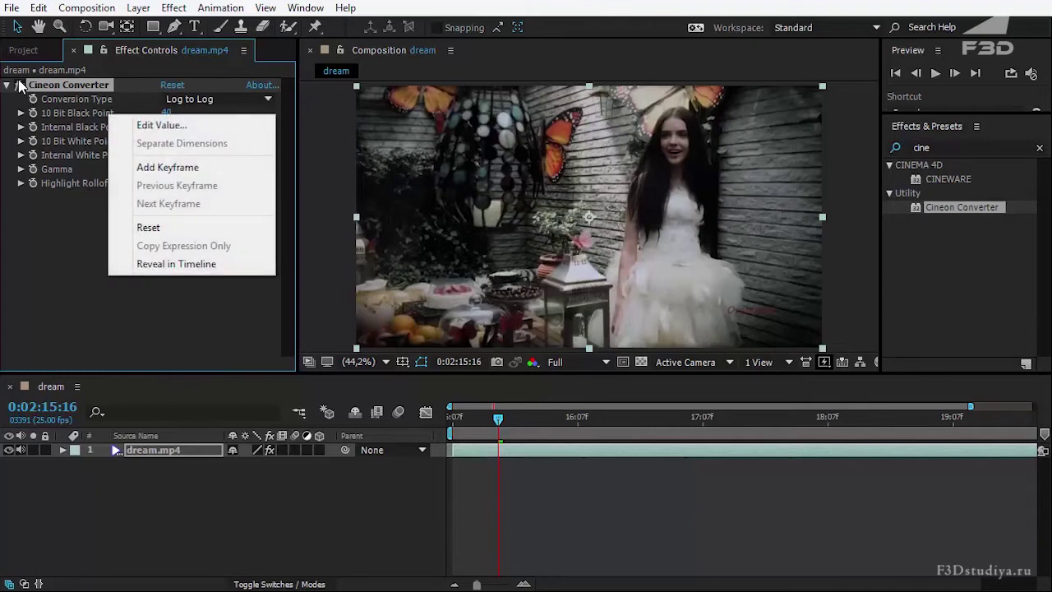
- Reset 10 Bit Black Point to 95 and set 10 Bit White Point to 923
left_click(148, 227)
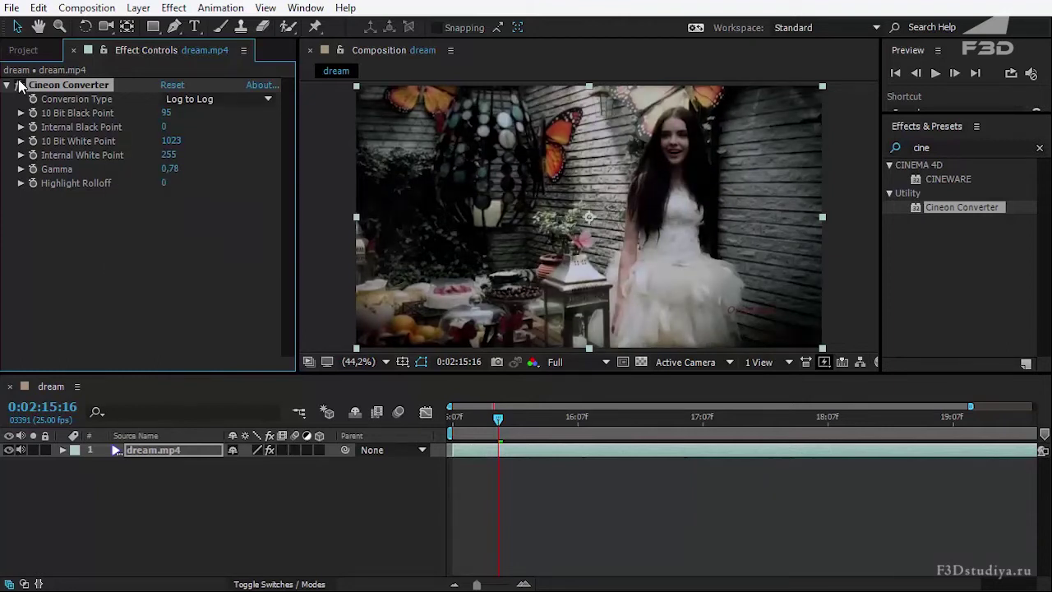
mouse_move(171, 140)
left_mouse_down()
mouse_move(148, 141)
mouse_move(193, 140)
left_mouse_up()
left_click_drag(171, 140, 161, 141)
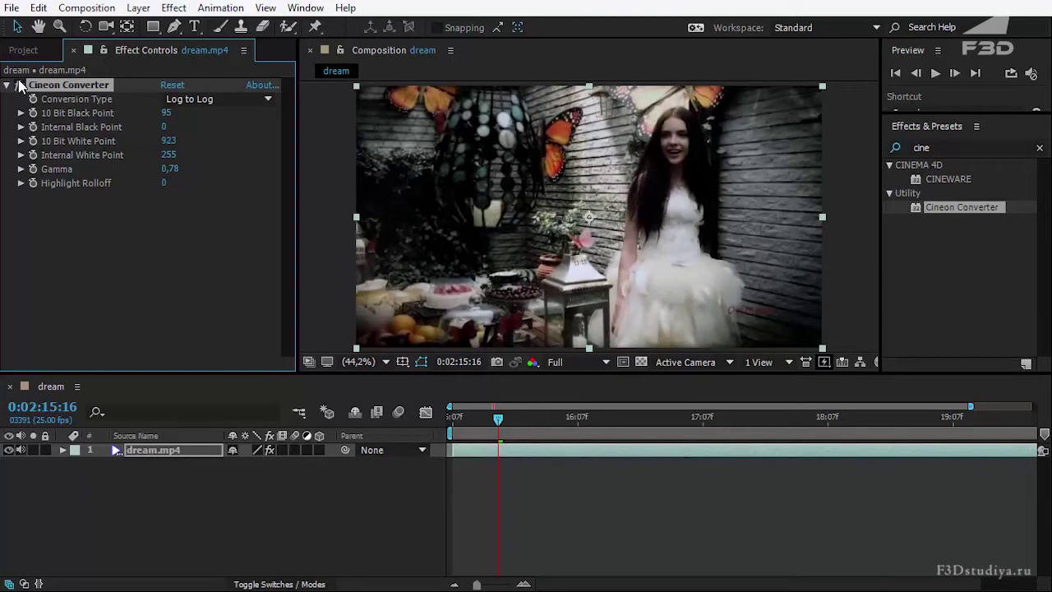
left_click(18, 87)
left_click(18, 86)
- Raise Gamma to 0,91 and lower Internal White Point to 212, then collapse Cineon Converter
left_click_drag(169, 169, 175, 168)
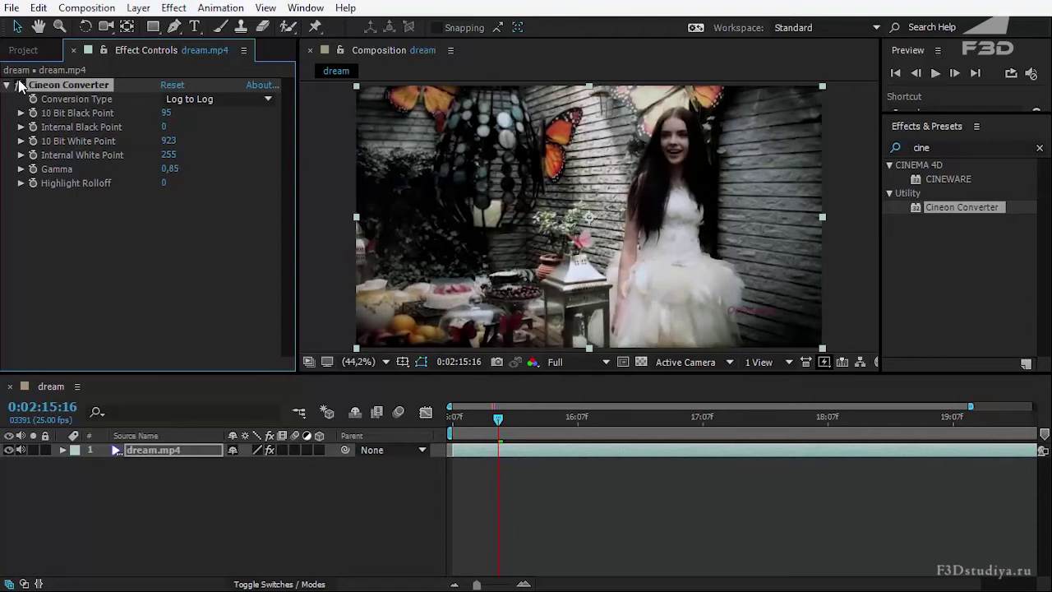
left_click(18, 86)
left_click(18, 86)
left_click_drag(168, 154, 157, 155)
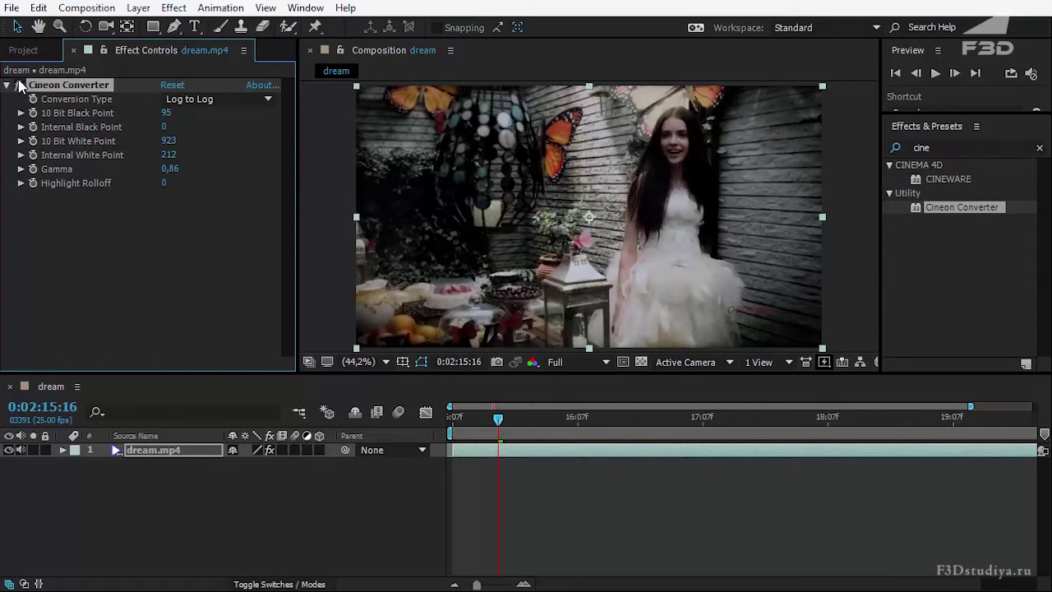
left_click(20, 85)
left_click(20, 85)
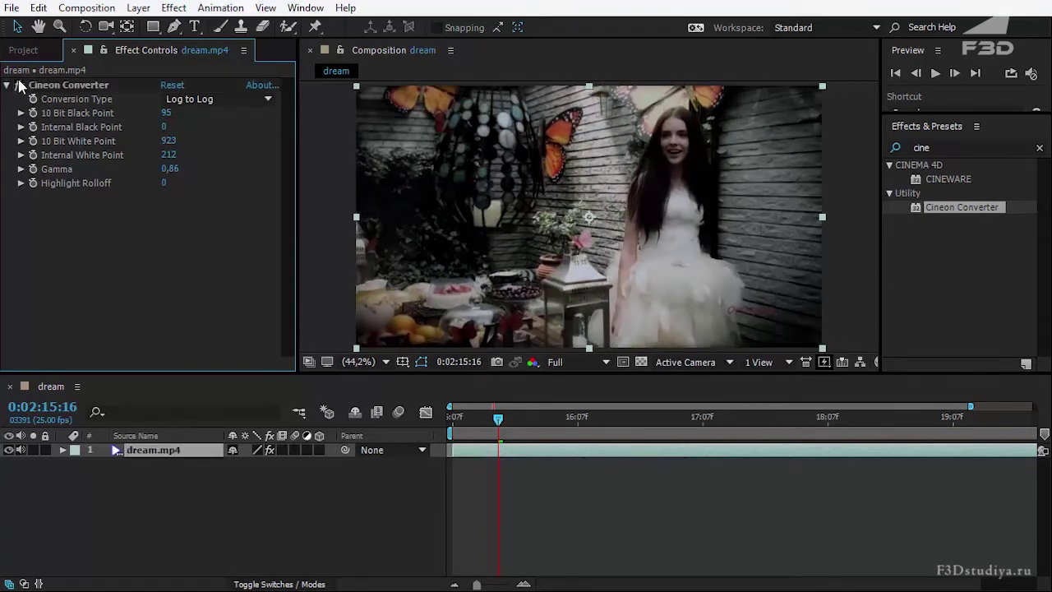
left_click(20, 85)
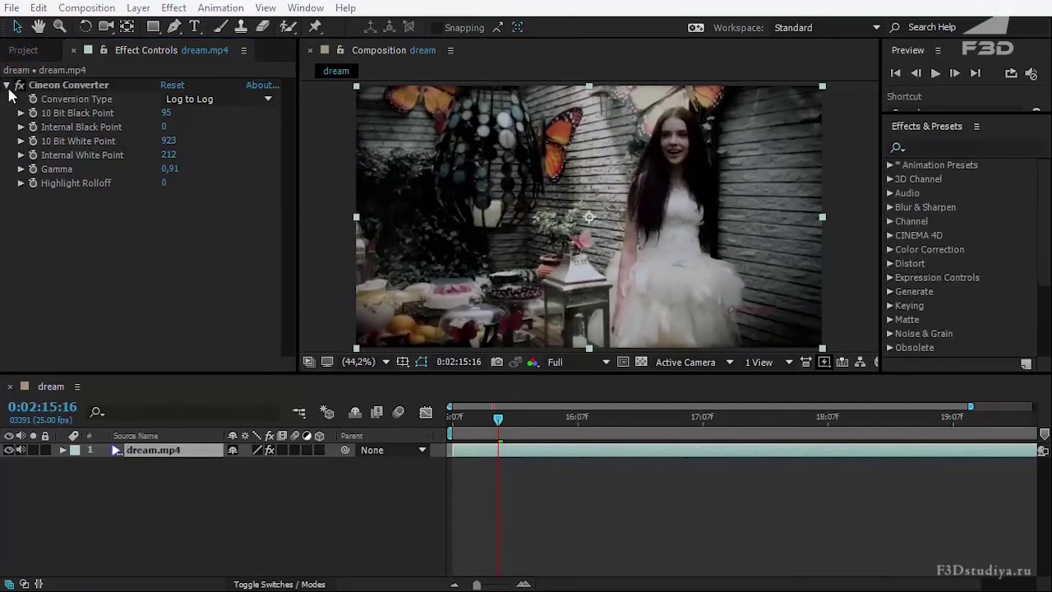
left_click(7, 85)
- Apply Selective Color from the Color Correction category to dream.mp4
left_click(890, 249)
left_click_drag(1042, 189, 1043, 317)
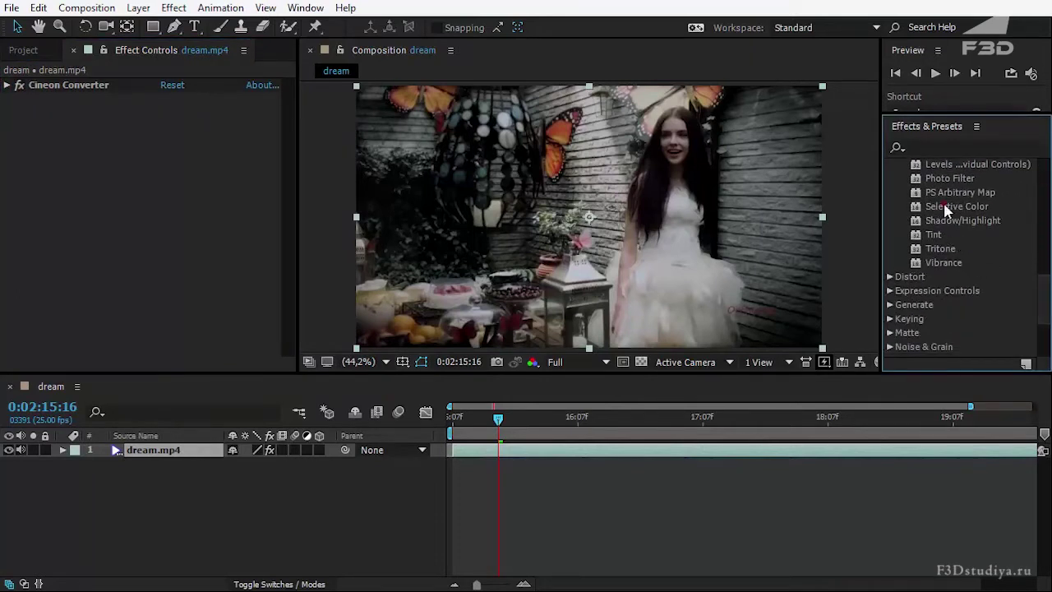
left_click_drag(953, 207, 216, 195)
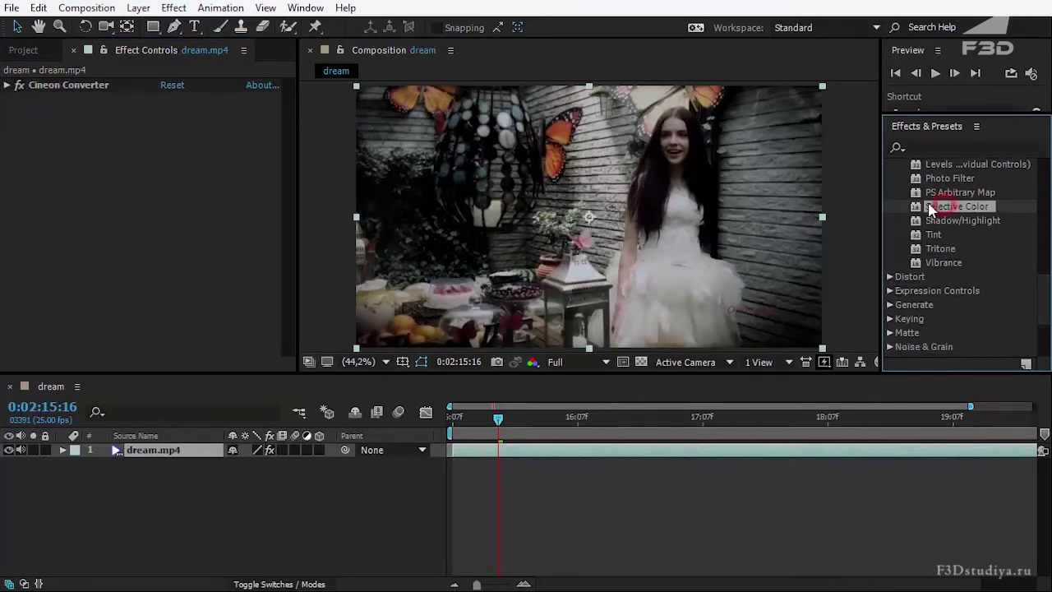
left_click(190, 215)
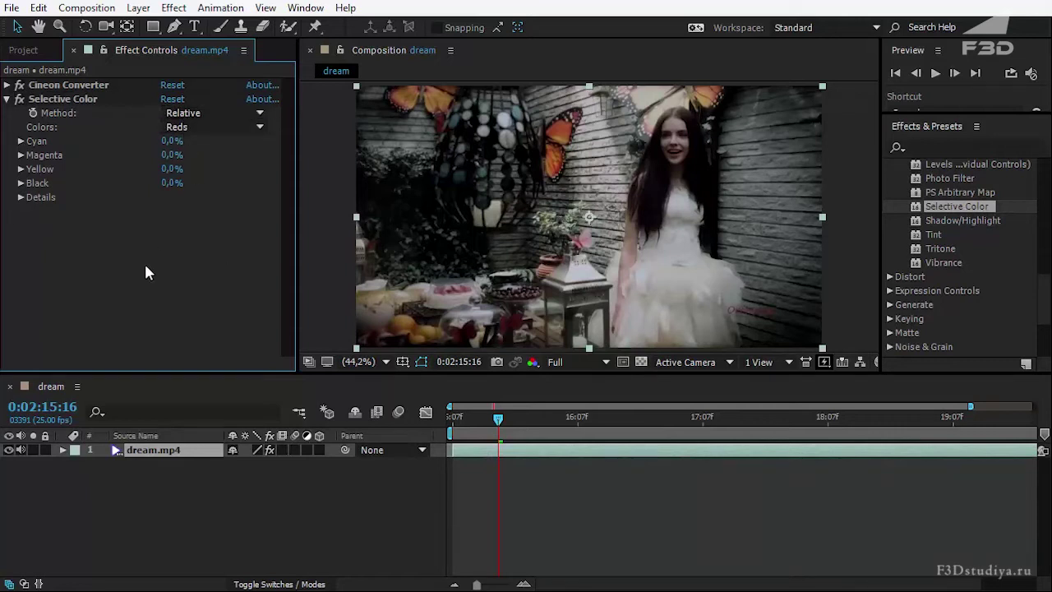
- Keep Selective Color's Method on Relative and choose Yellows in the Colors list
left_click(221, 113)
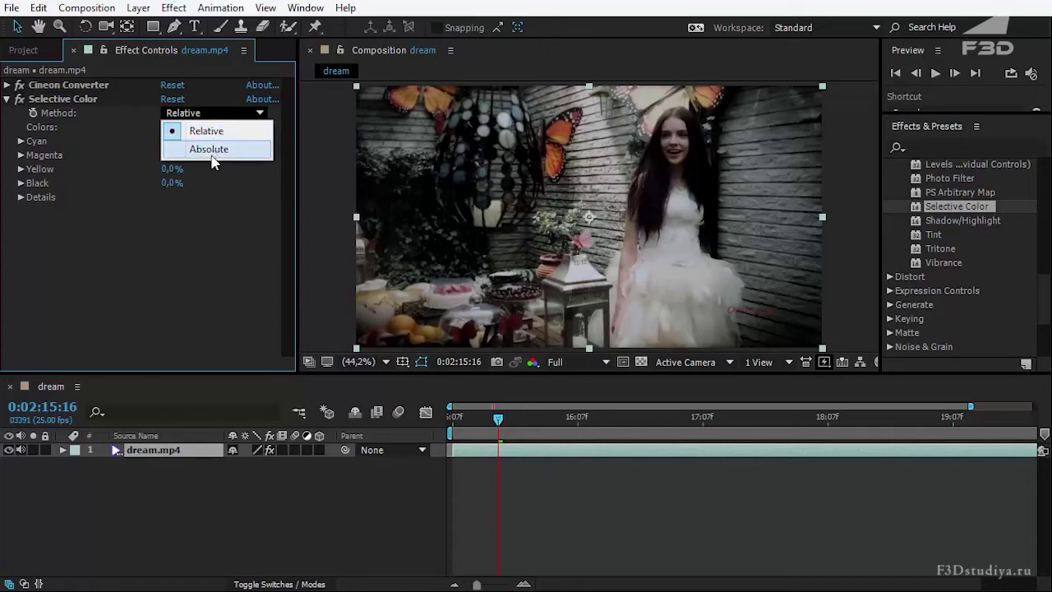
left_click(172, 255)
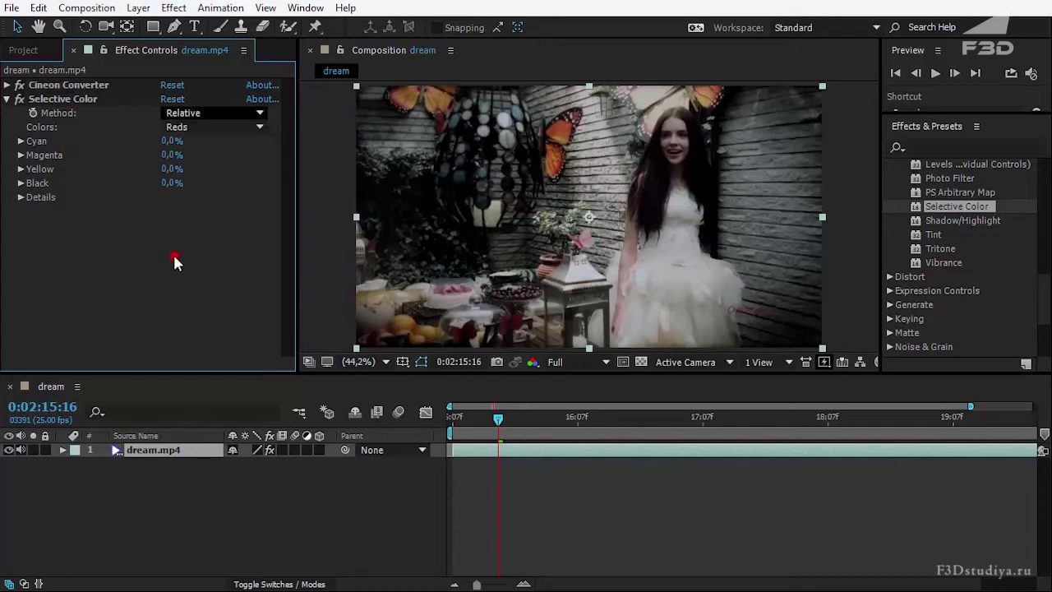
left_click(190, 127)
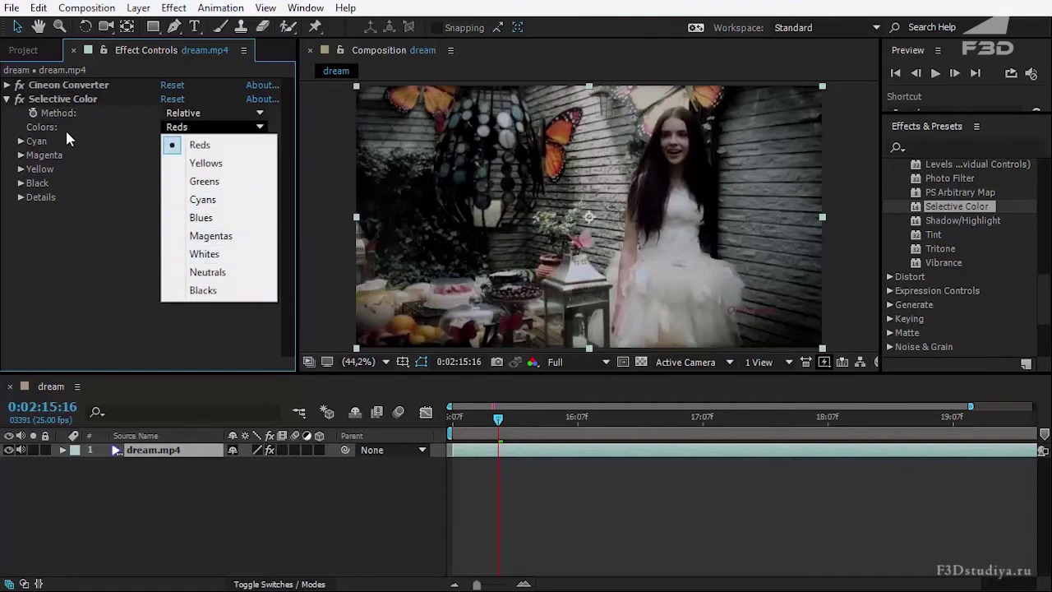
left_click(230, 165)
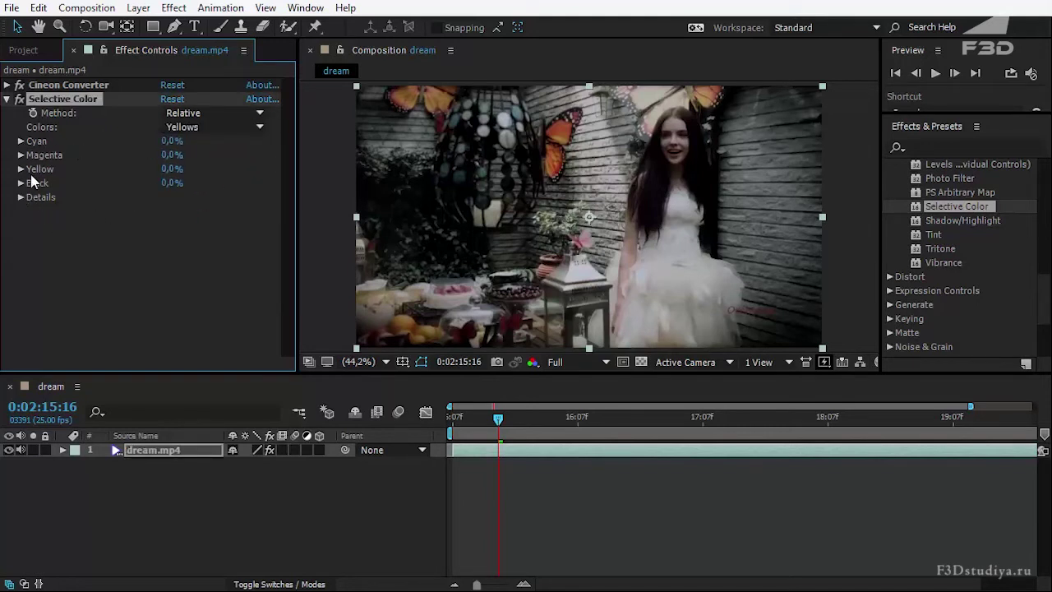
- Recheck the Colors list and keep Yellows as the range to adjust
left_click(186, 113)
left_click(174, 129)
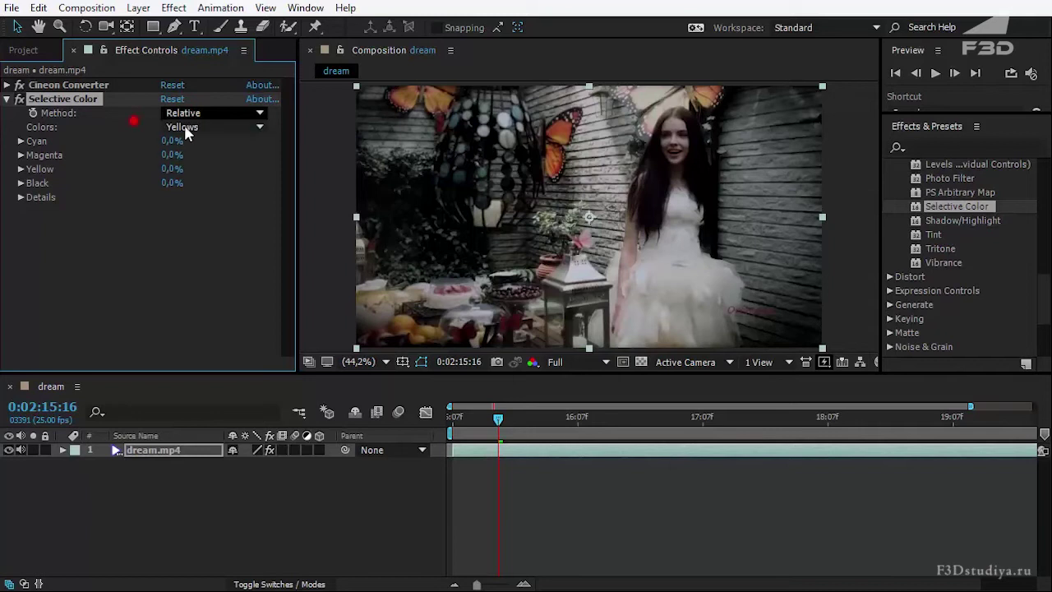
left_click(182, 127)
left_click(97, 216)
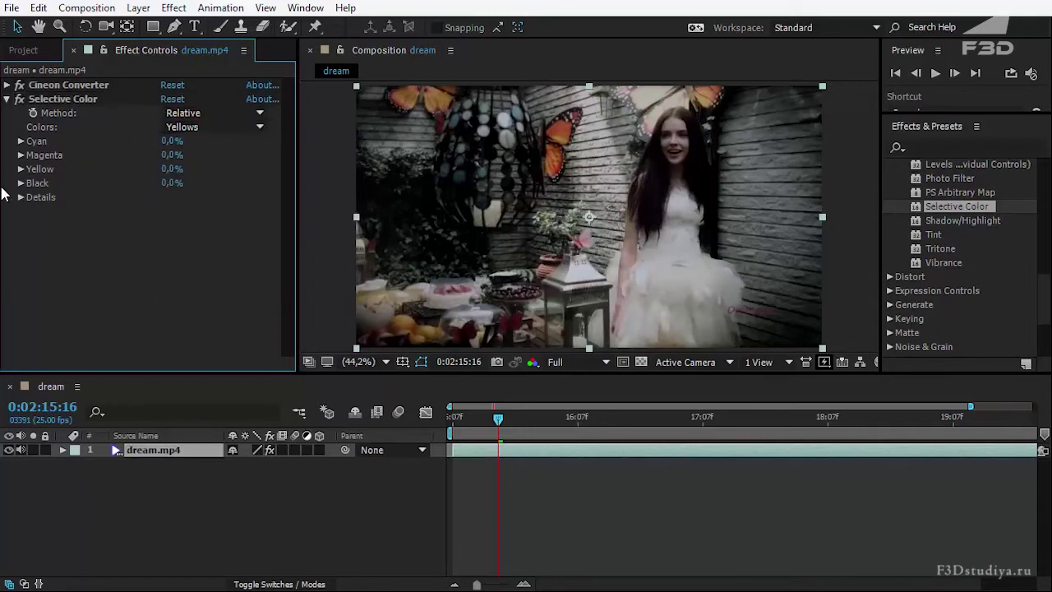
left_click(197, 128)
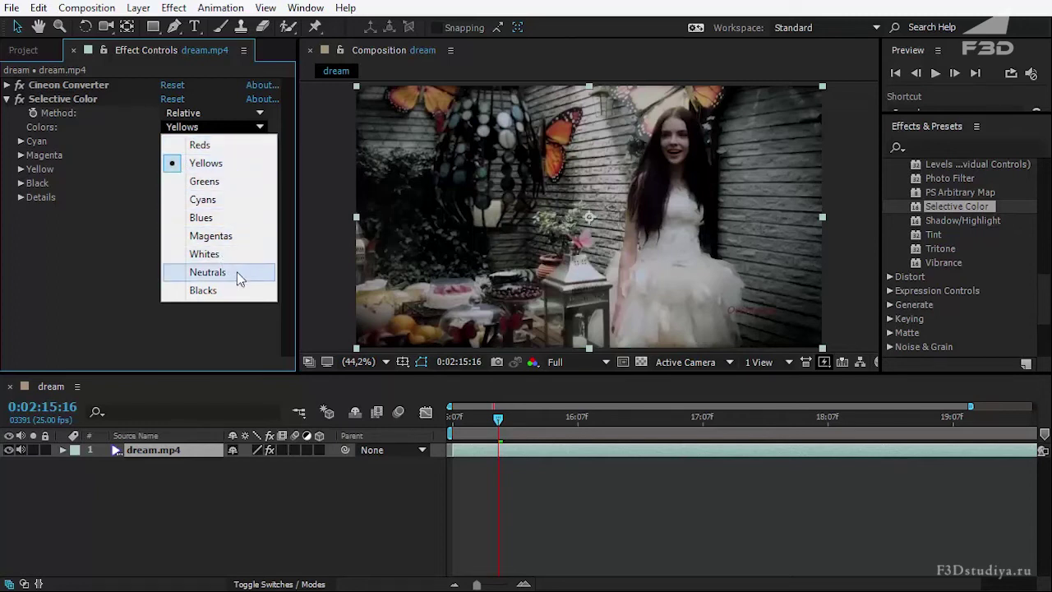
left_click(76, 274)
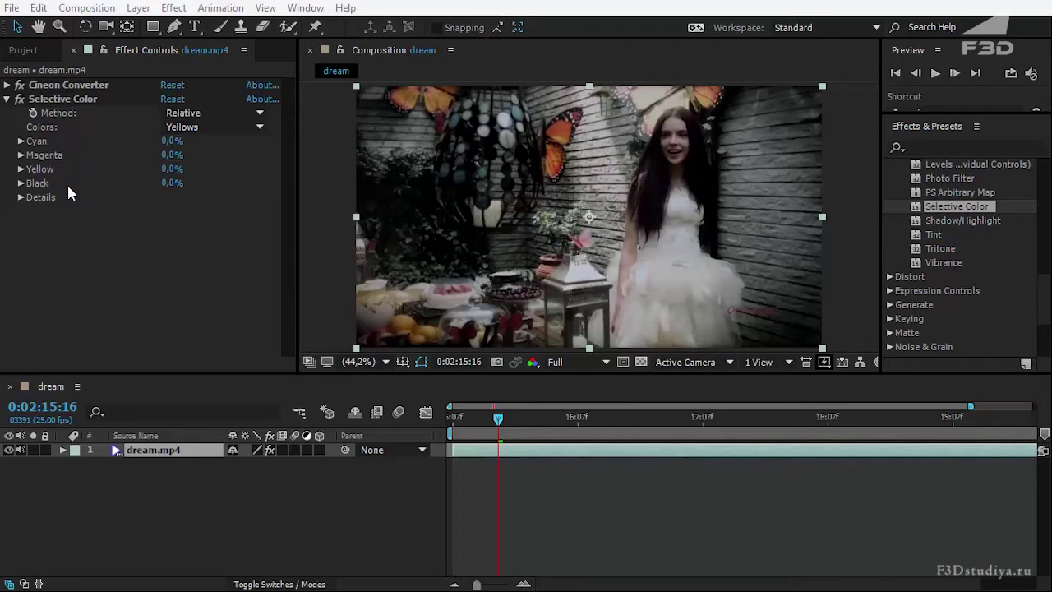
- Preview the Yellows with Cyan around -24% and Magenta at 77%
left_click(170, 144)
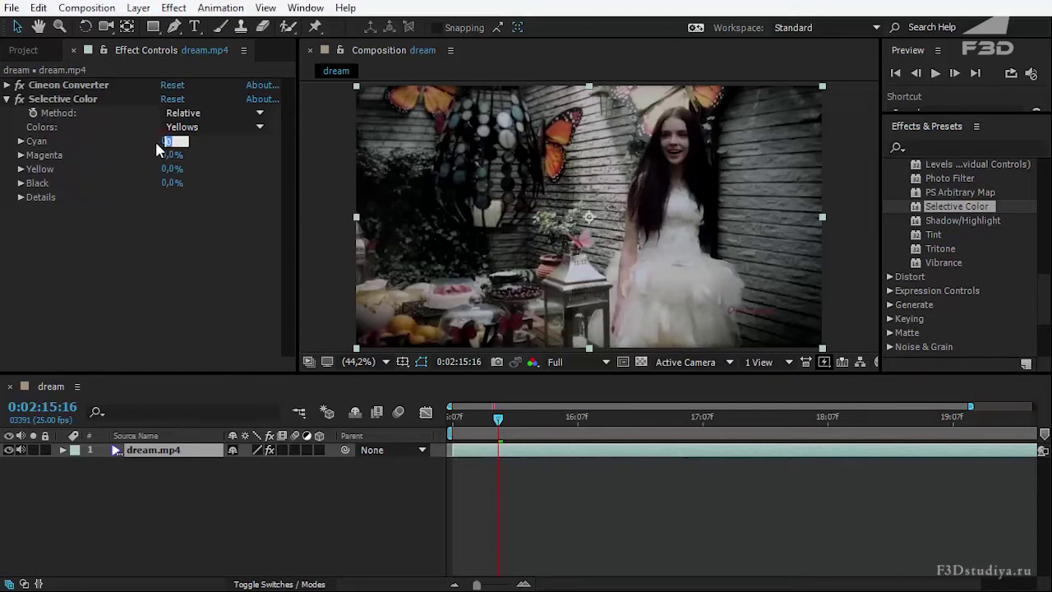
left_click(142, 195)
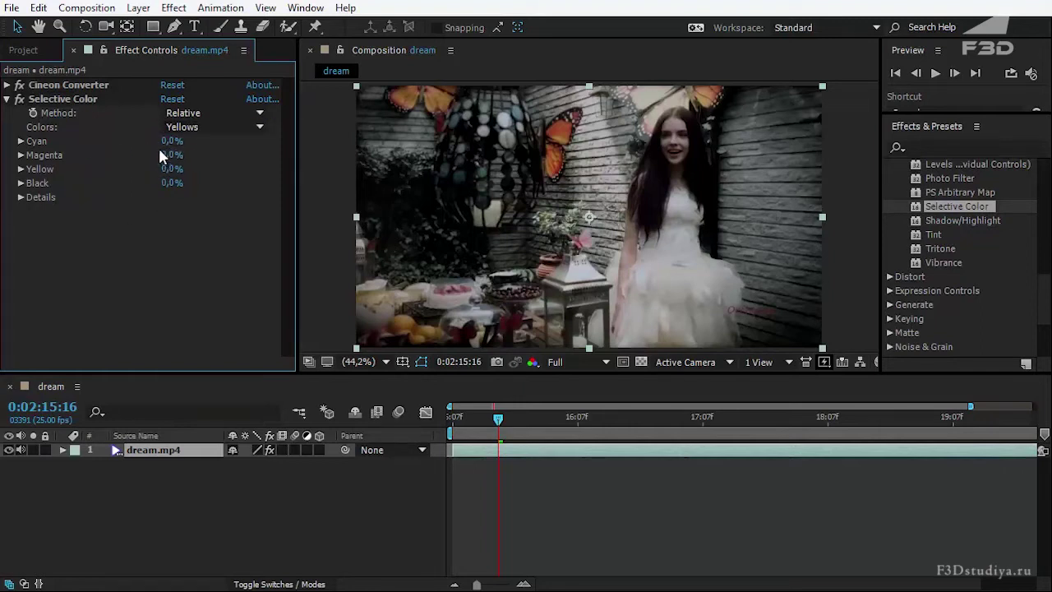
left_click(20, 141)
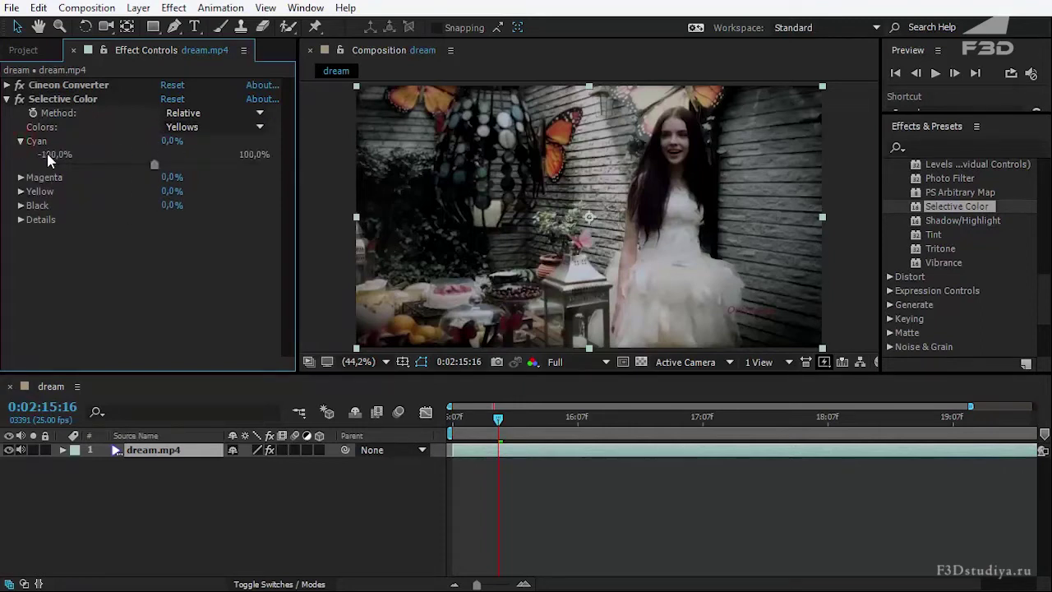
left_click(21, 142)
left_click(166, 141)
mouse_move(153, 142)
left_mouse_down()
mouse_move(141, 141)
mouse_move(157, 141)
left_mouse_up()
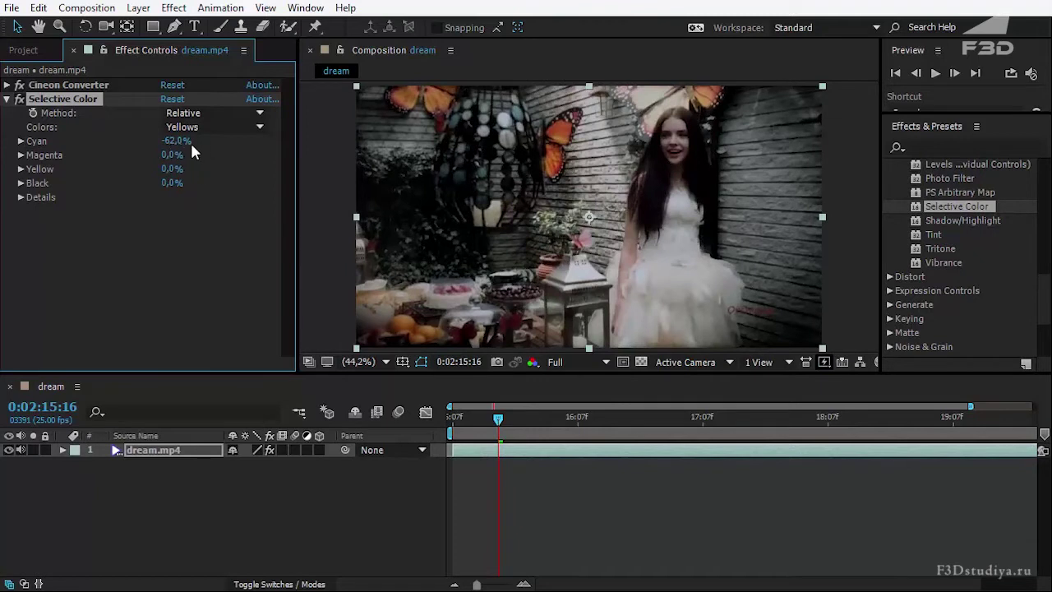
left_click_drag(174, 141, 209, 145)
left_click_drag(171, 155, 235, 161)
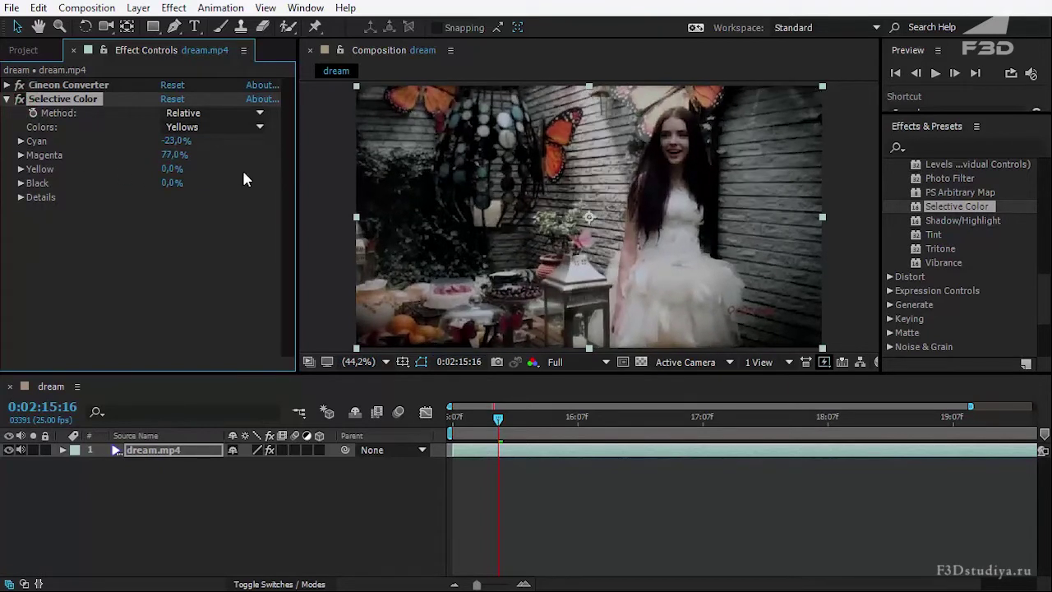
- Turn Selective Color back on and reset the Yellows' Magenta and Cyan to 0%
left_click(19, 99)
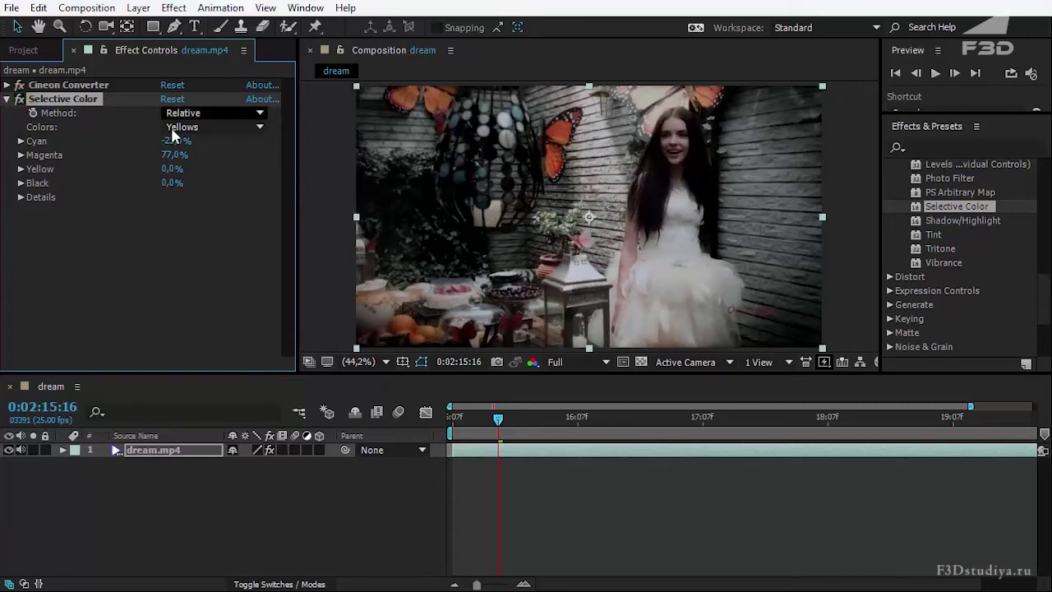
left_click(24, 221)
left_click(32, 141)
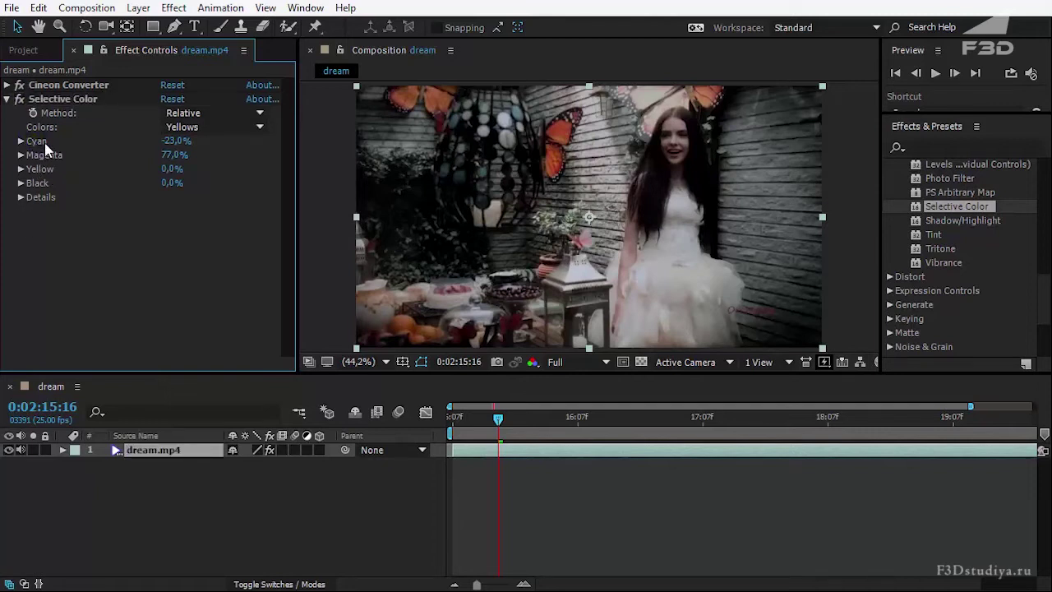
left_click(64, 114)
left_click(174, 154)
type("0")
key("Return")
left_click(172, 140)
type("0")
key("Return")
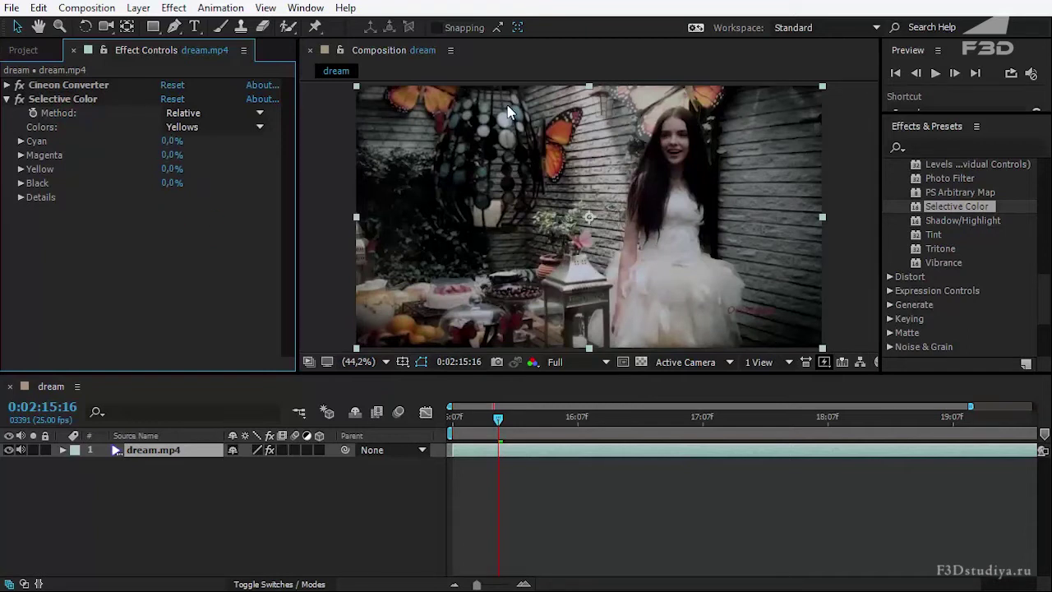
- Try the Yellows' Cyan at 51%, then reset it to 0%
scroll(559, 155, "up", 4)
scroll(551, 152, "down", 3)
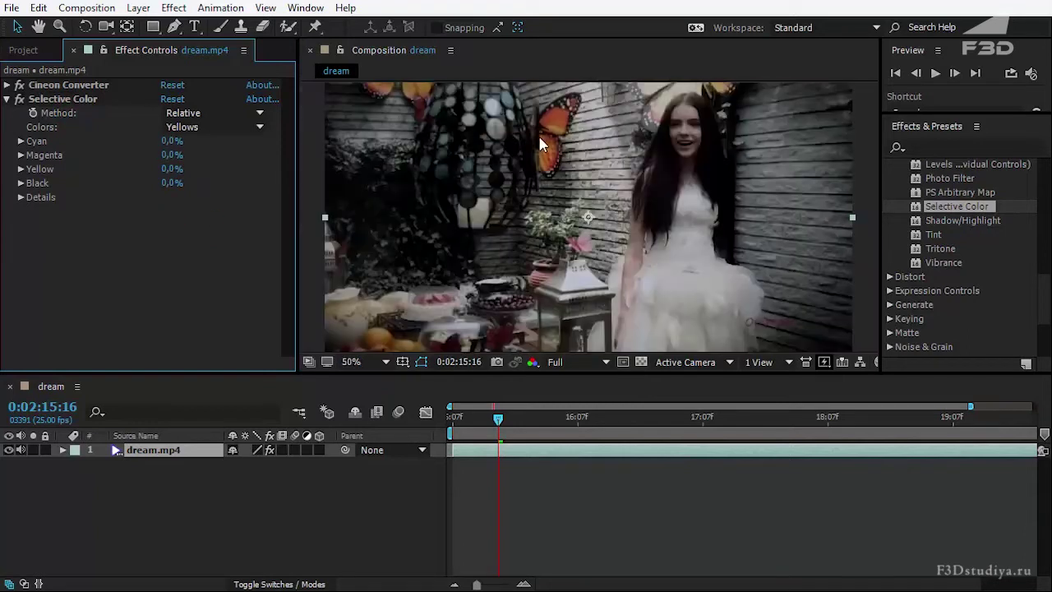
scroll(542, 156, "down", 2)
scroll(540, 169, "up", 2)
left_click_drag(171, 141, 277, 146)
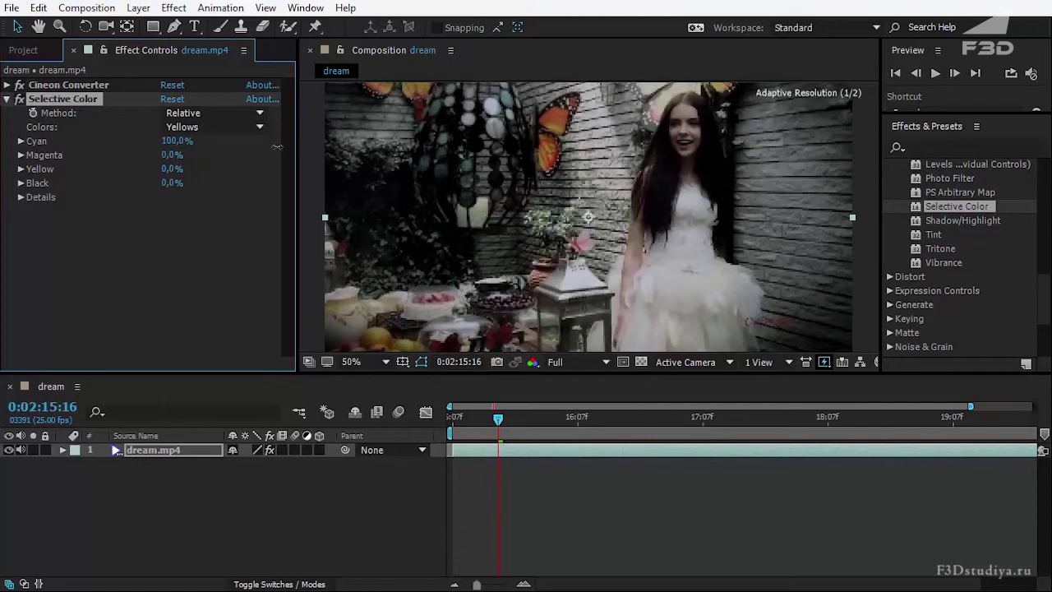
left_click(177, 141)
type("0")
key("Return")
type("76")
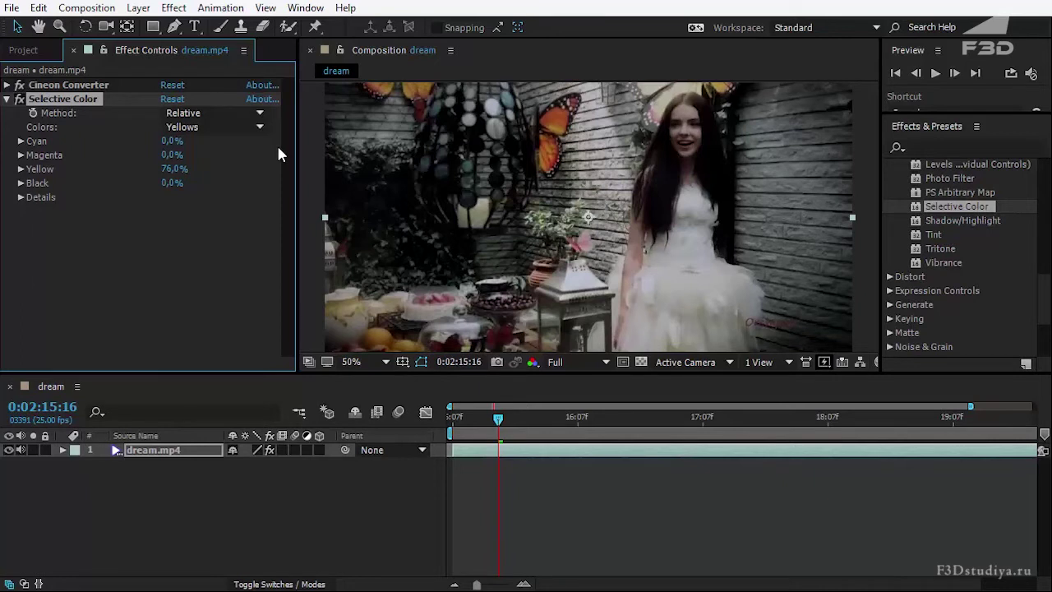
- Reset the Yellows' Yellow to 0% and set their Black to -45%
type("0")
key("Return")
type("81")
key("Return")
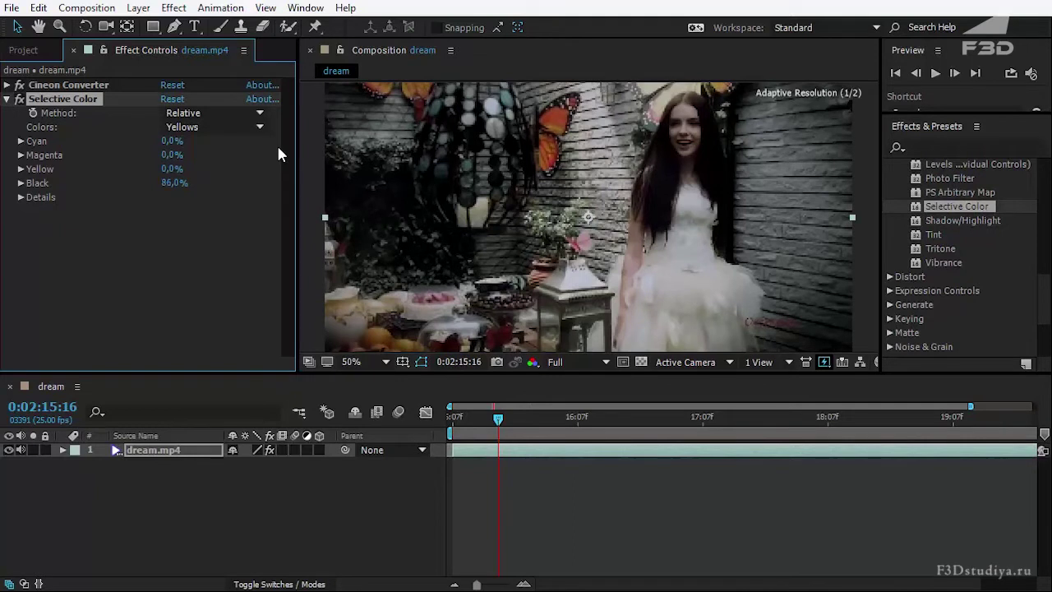
type("-45")
key("Return")
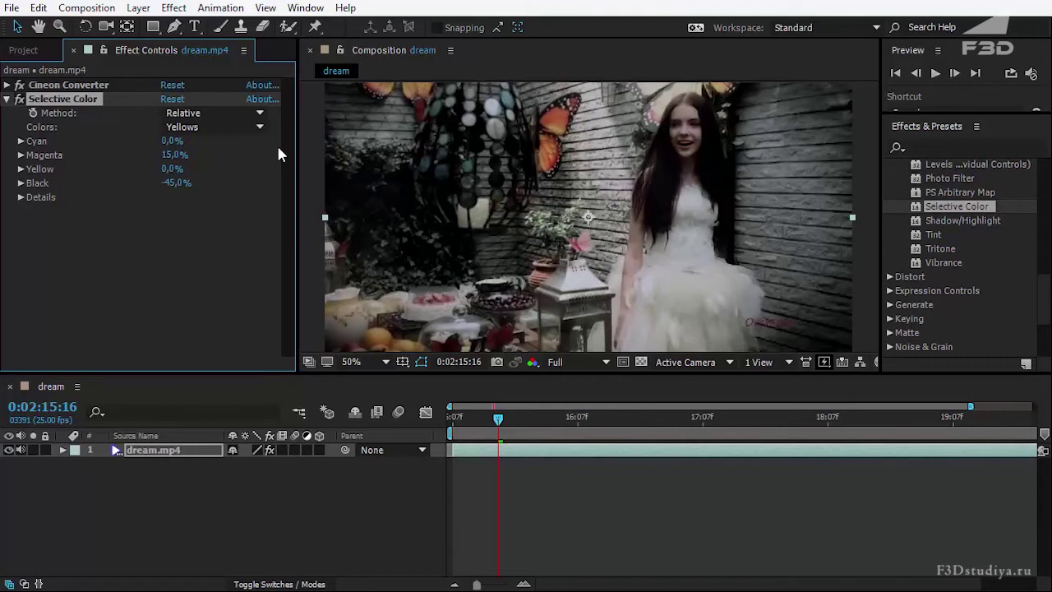
- Switch Selective Color's Colors range to Blacks
left_click(278, 154)
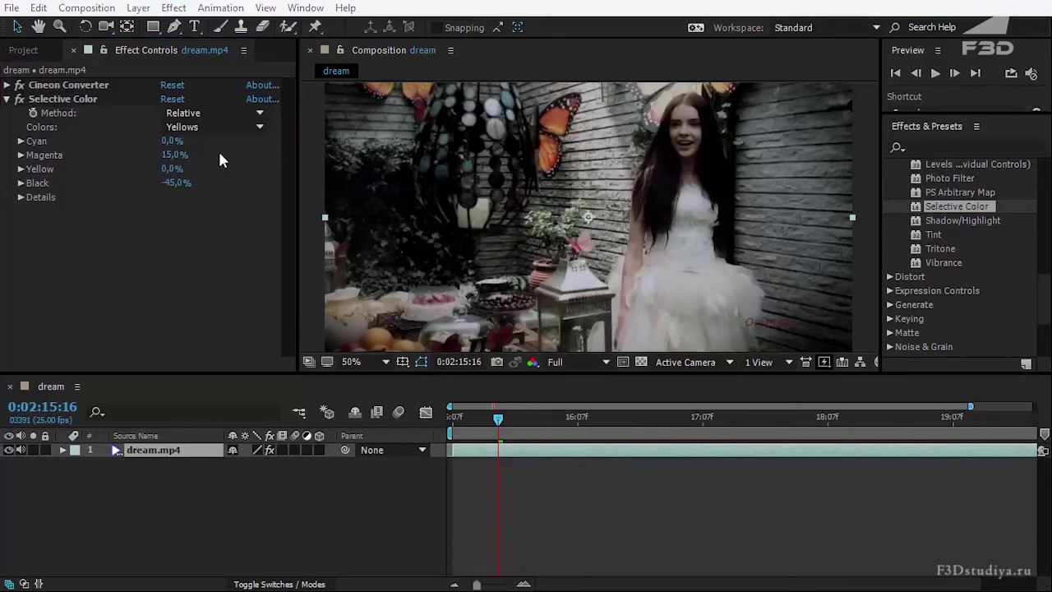
left_click(218, 128)
left_click(193, 295)
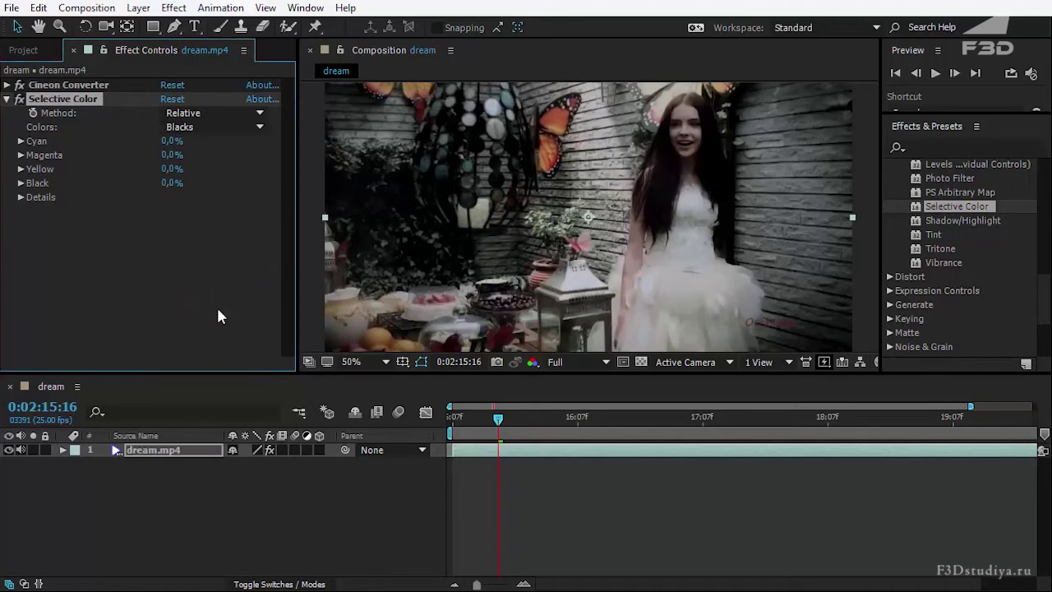
- Fit the frame in the viewer and preview a Magenta tint on the Blacks
left_click(352, 362)
left_click(370, 64)
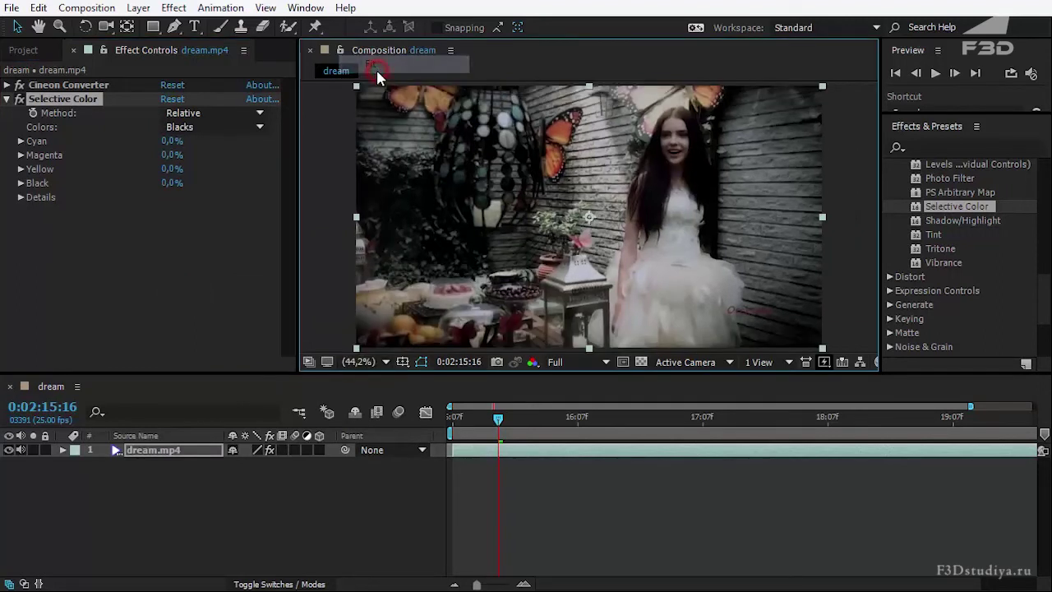
left_click(188, 239)
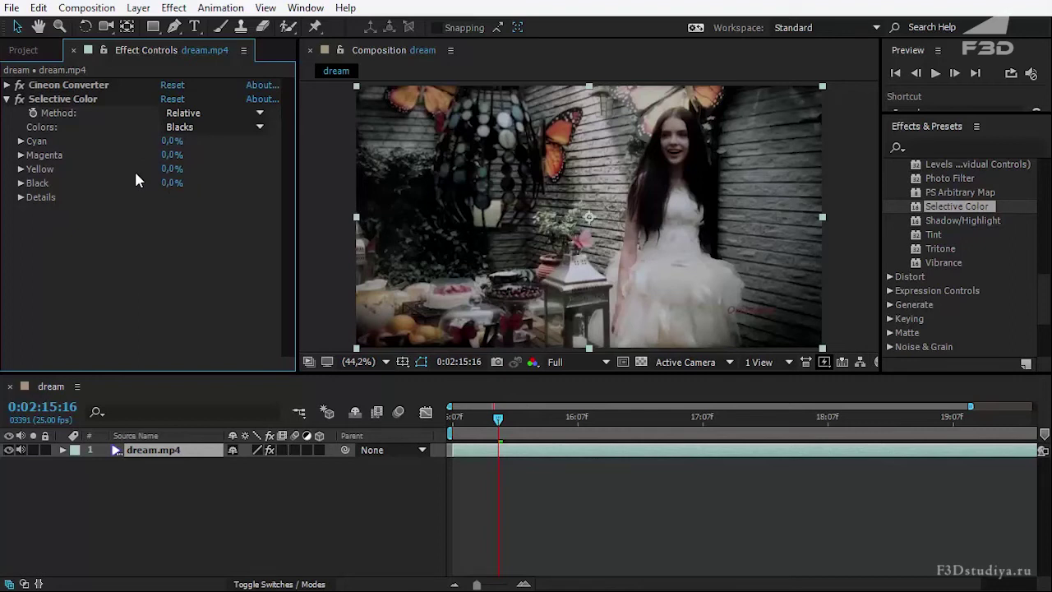
left_click(214, 127)
mouse_move(174, 157)
left_mouse_down()
mouse_move(184, 154)
mouse_move(174, 155)
left_mouse_up()
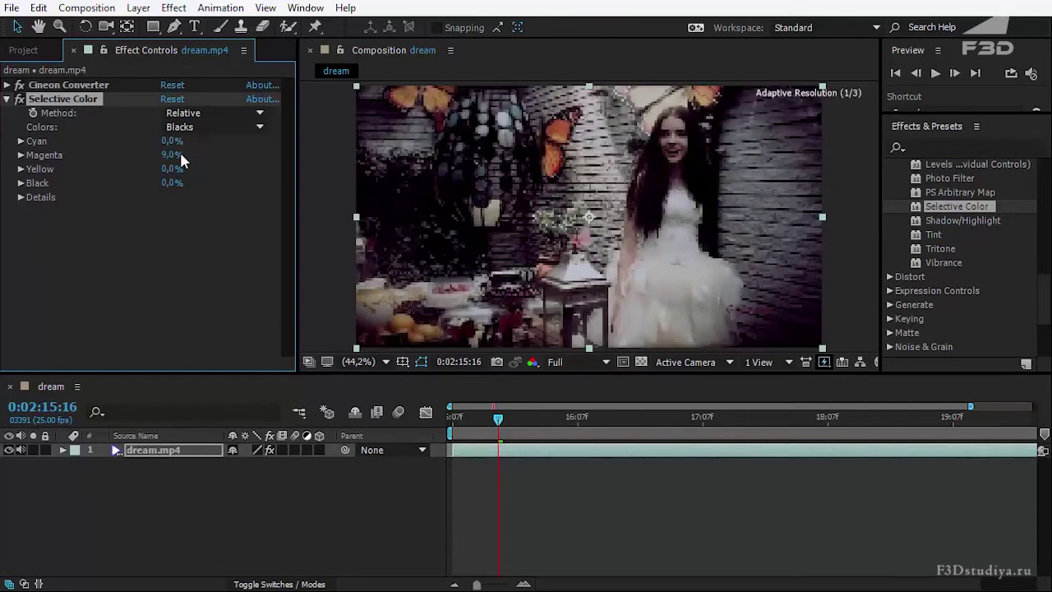
left_click(165, 241)
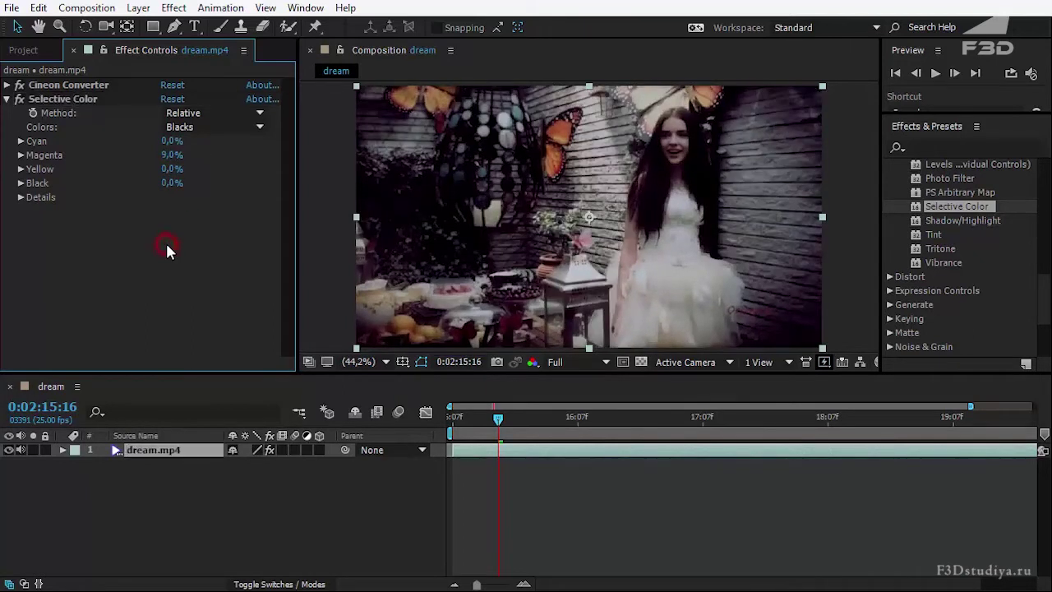
left_click(19, 99)
left_click(18, 99)
- Set the Blacks' Magenta to 2% and compare with Selective Color off
left_click(172, 154)
type("2")
key("Return")
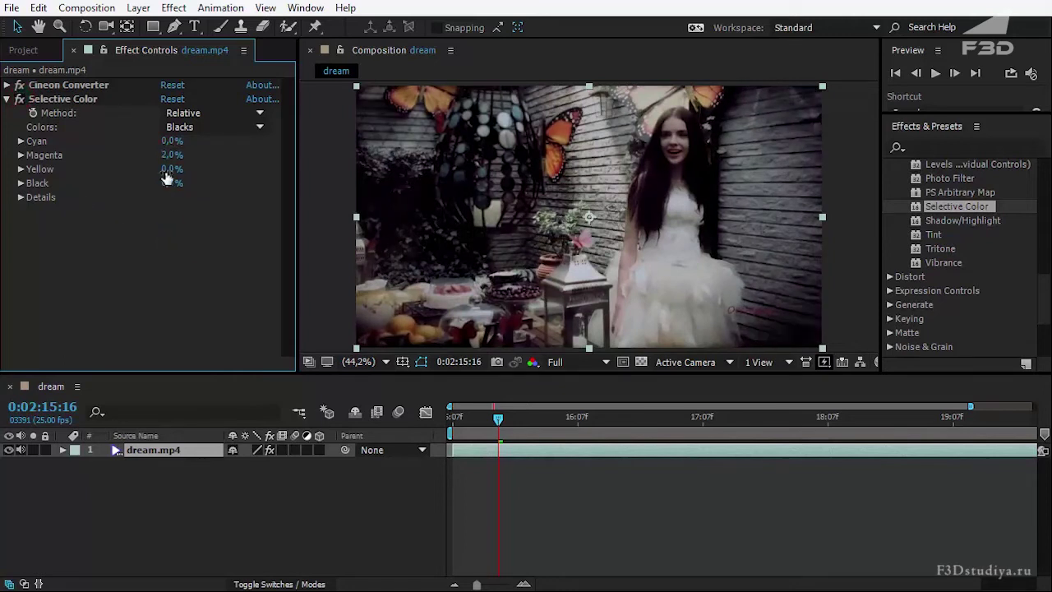
left_click(19, 99)
left_click(19, 99)
left_click(19, 99)
left_click(18, 98)
left_click(19, 98)
left_click(18, 99)
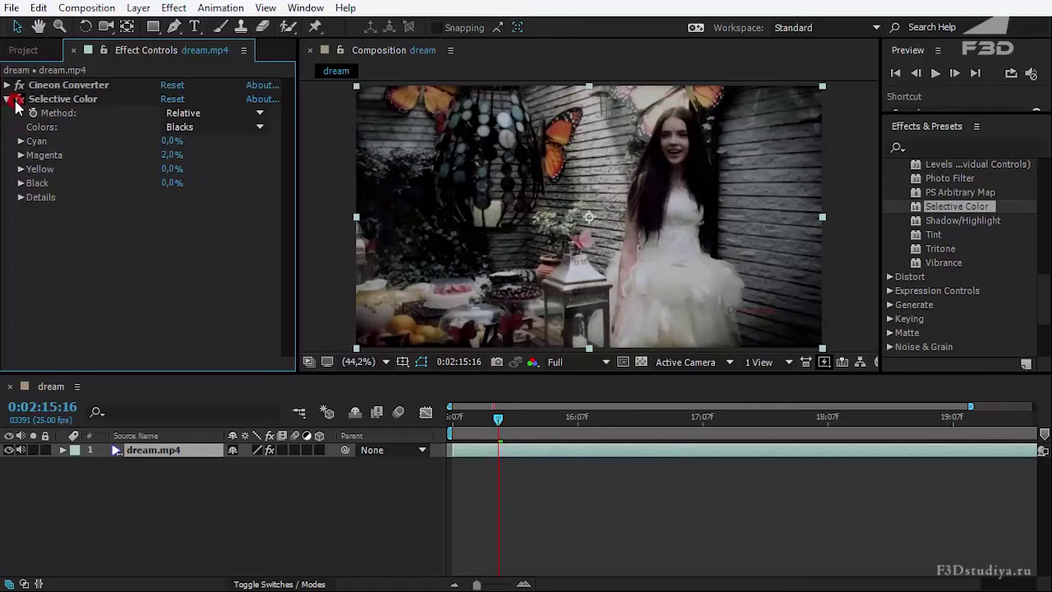
- Set the Blacks' Cyan to 2% and compare the graded and original clip
left_click(172, 140)
type("2")
left_click(165, 234)
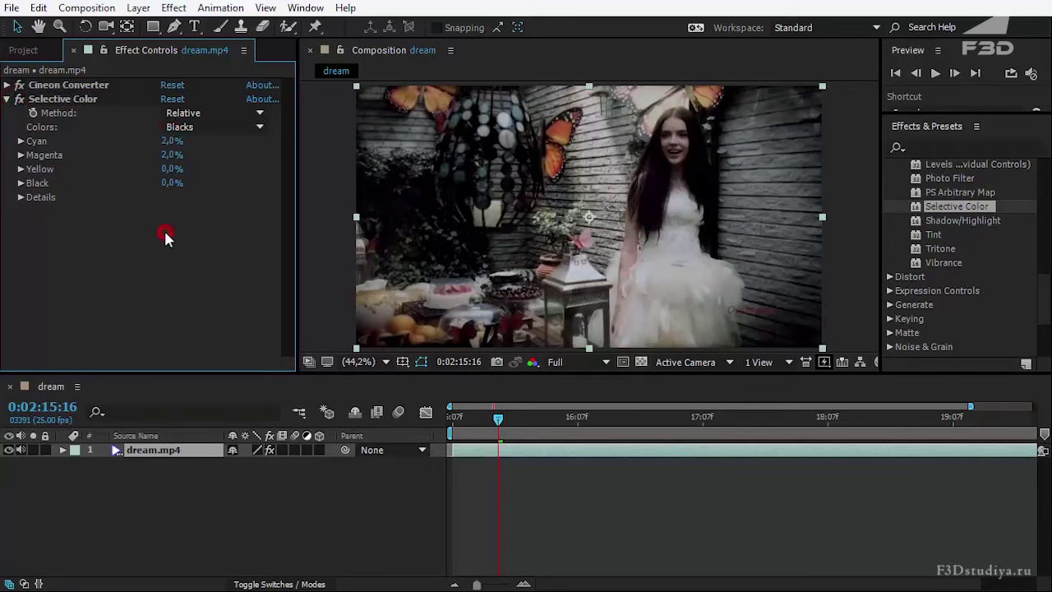
left_click(18, 98)
left_click(18, 98)
left_click(23, 97)
left_click(23, 96)
left_click(23, 96)
- Re-enable Selective Color and set the viewer magnification to Fit
scroll(705, 222, "up", 1)
scroll(694, 226, "up", 2)
scroll(688, 228, "down", 2)
scroll(689, 227, "down", 2)
scroll(688, 223, "up", 1)
left_click(18, 97)
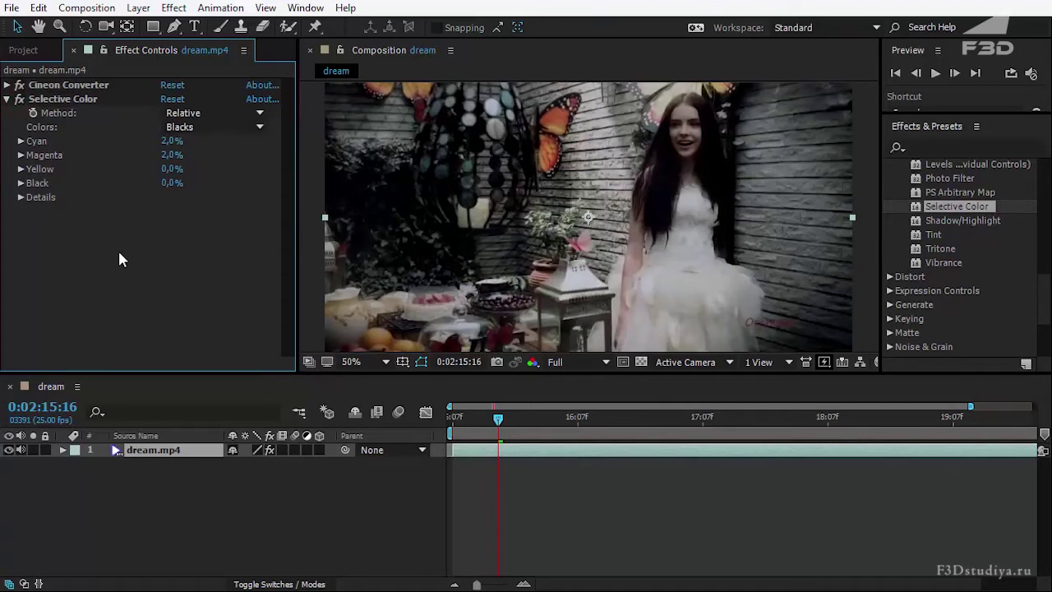
left_click(383, 364)
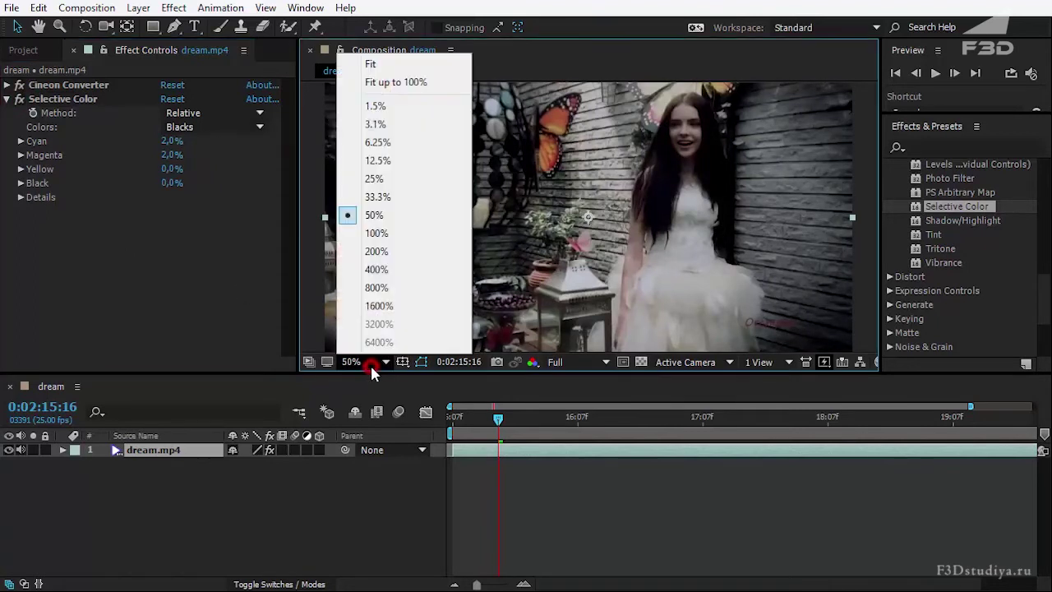
left_click(371, 65)
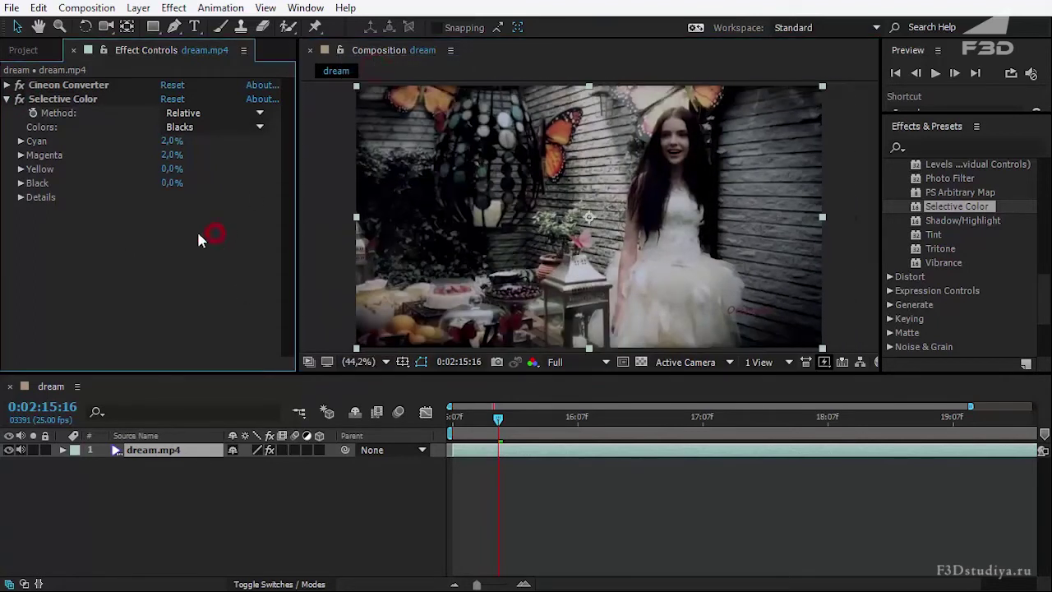
- Inspect Selective Color's Neutrals and Blacks detail groups, then fold the Details back up
left_click(21, 198)
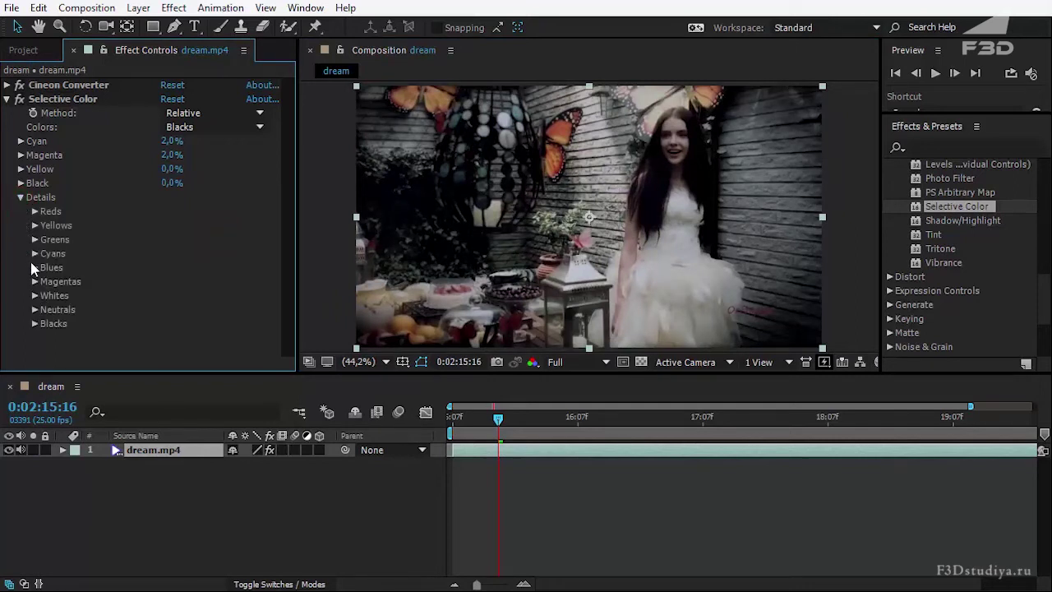
left_click(34, 310)
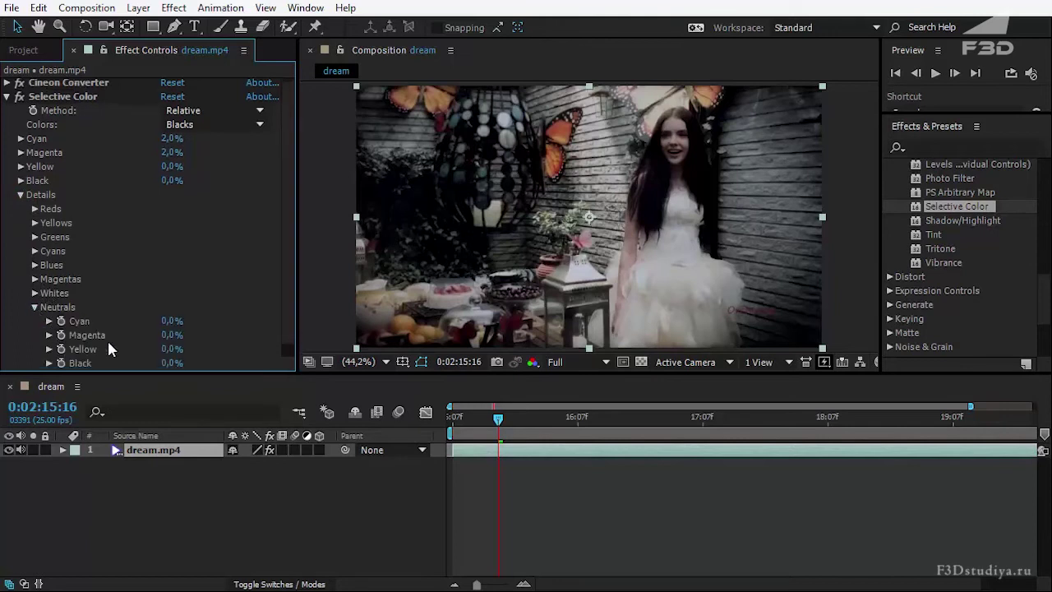
left_click(34, 308)
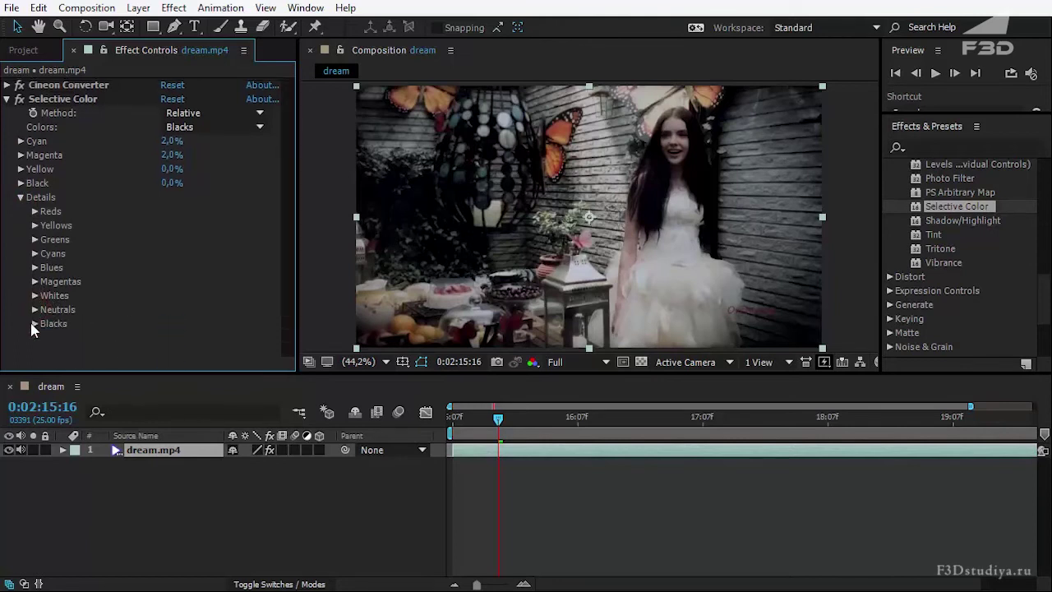
left_click(33, 324)
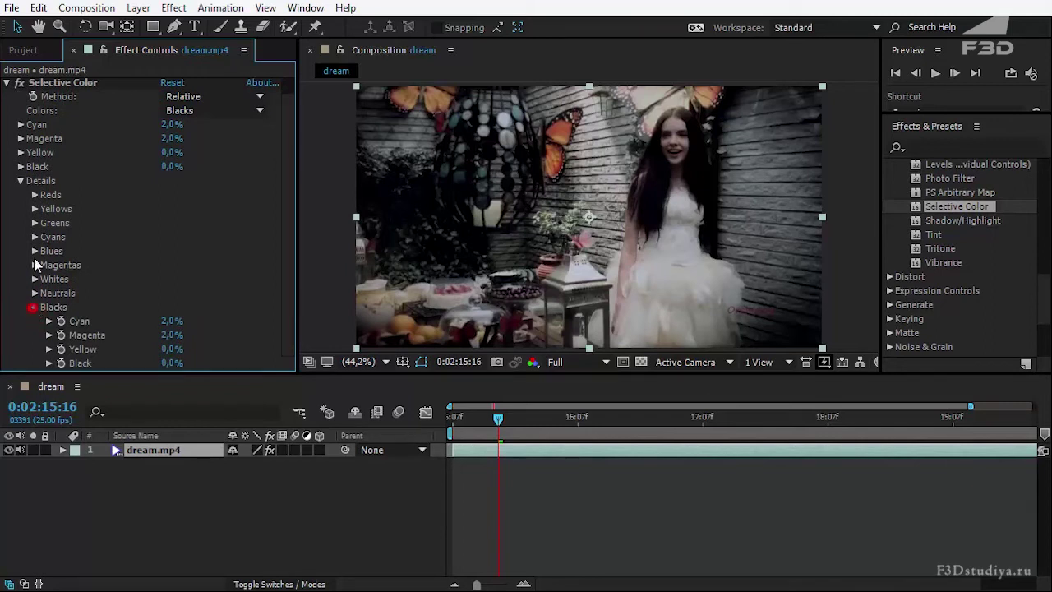
left_click(34, 307)
left_click(21, 197)
- Set the Black amount to -1% after trying 5% and -2%
left_click(171, 182)
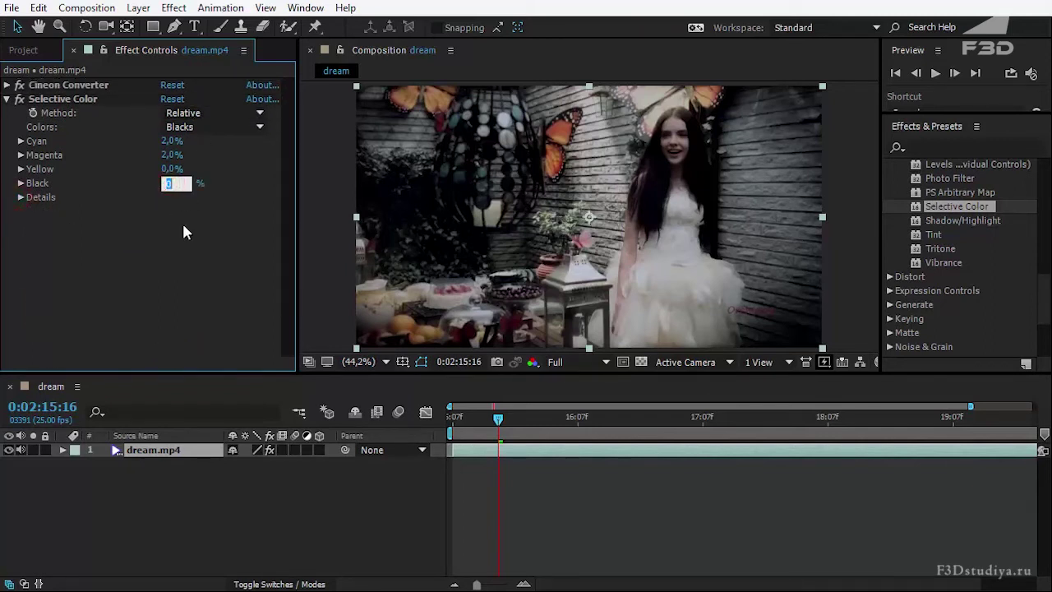
type("5")
key("Return")
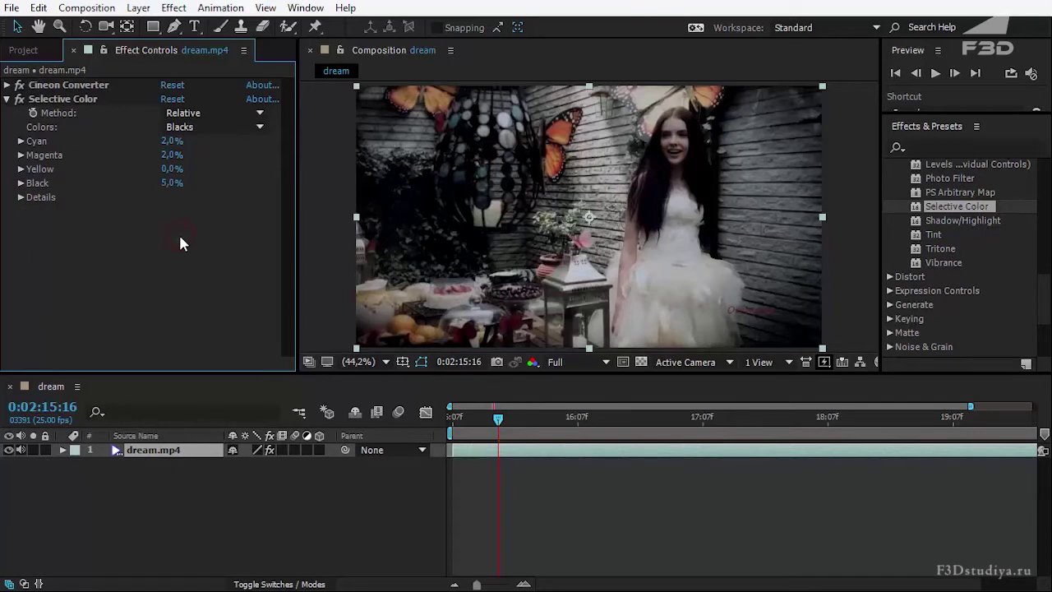
left_click(172, 182)
type("-2")
left_click(240, 198)
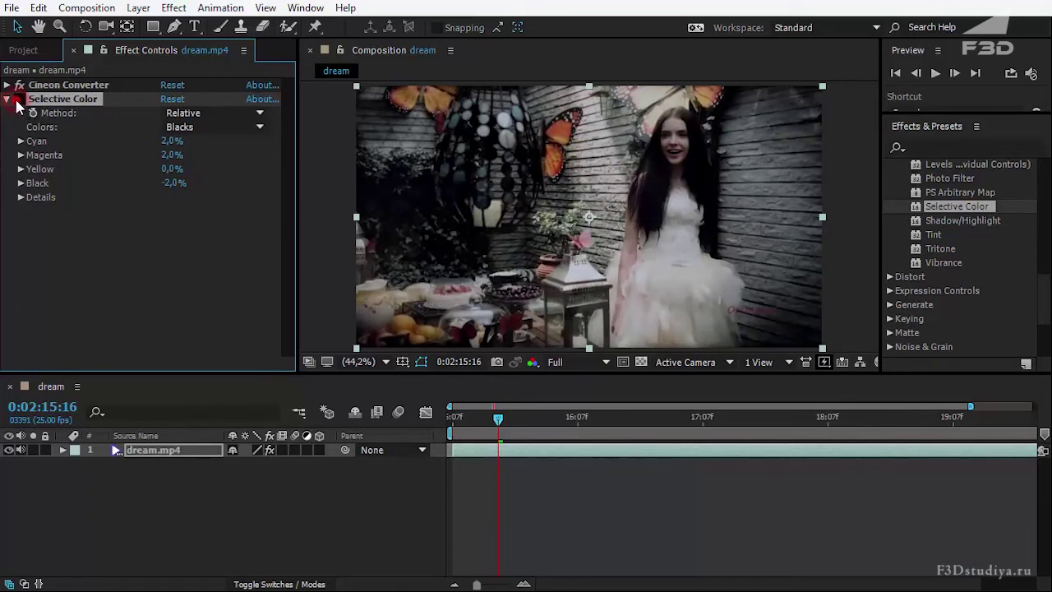
left_click(174, 182)
type("-1")
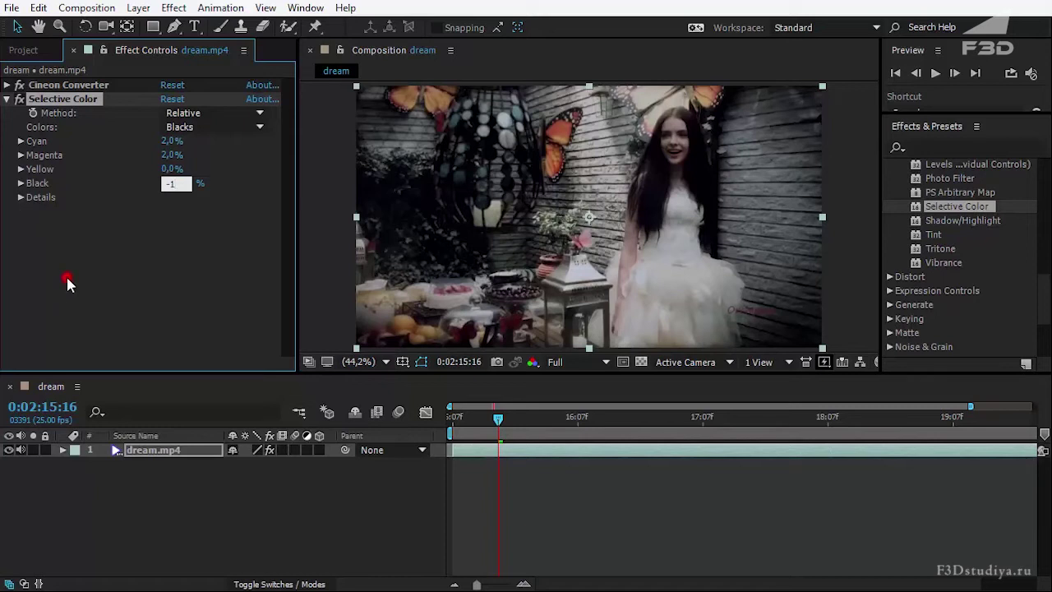
left_click(103, 277)
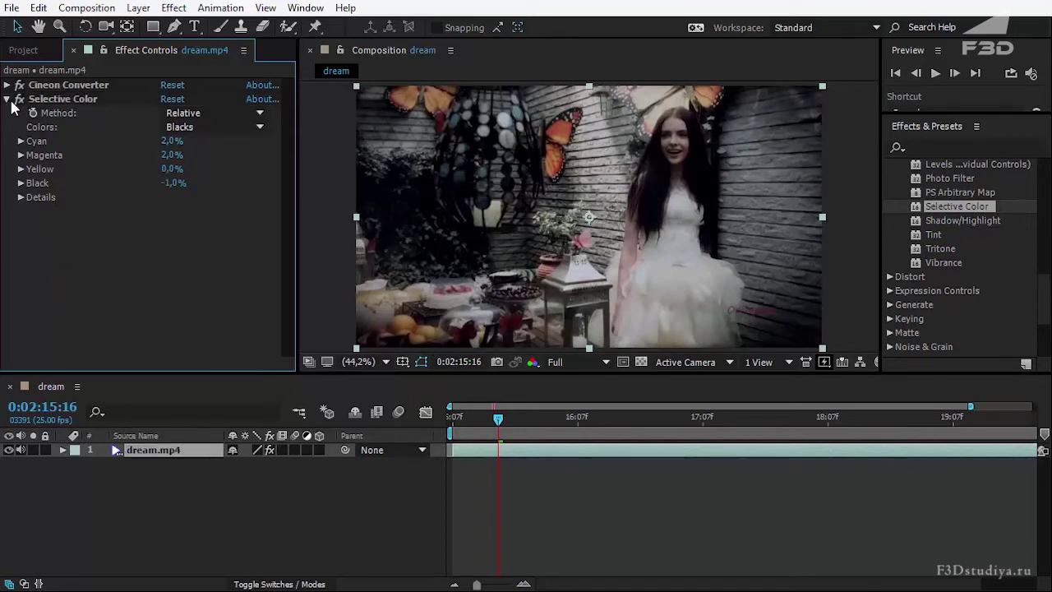
left_click(182, 129)
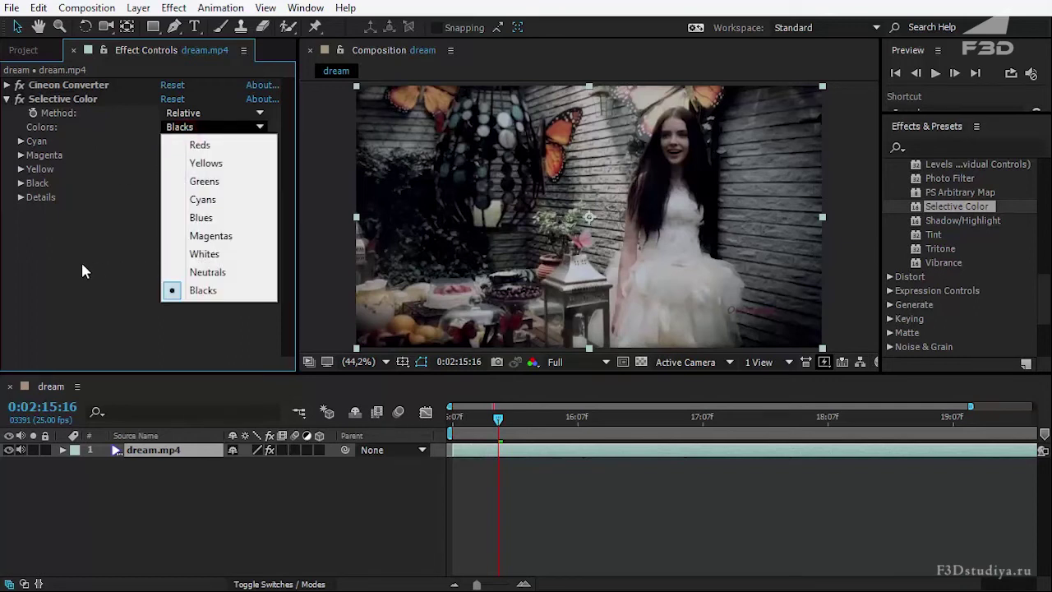
- Target Whites, try Yellow at 10% and 50%, compare, then reset Yellow to 0%
left_click(204, 254)
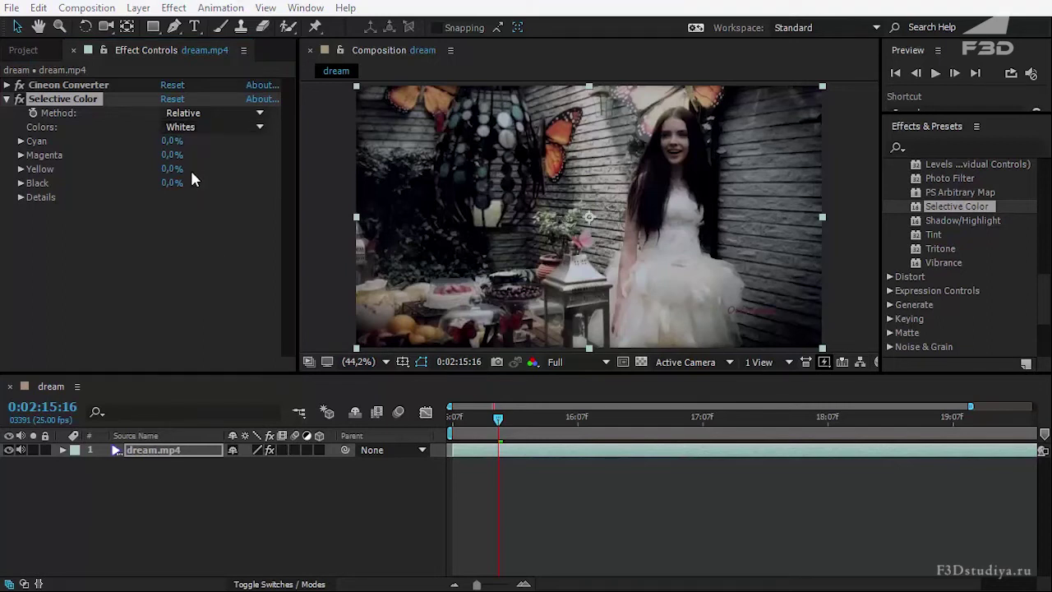
left_click(187, 244)
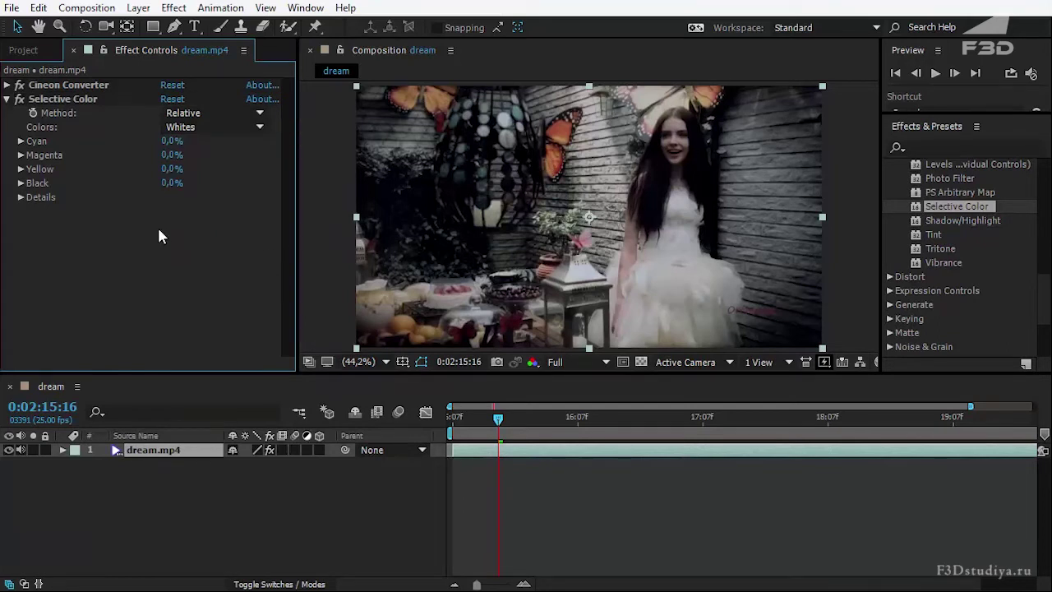
left_click(171, 169)
type("10")
left_click(174, 252)
left_click(173, 168)
type("50")
left_click(176, 255)
left_click(20, 99)
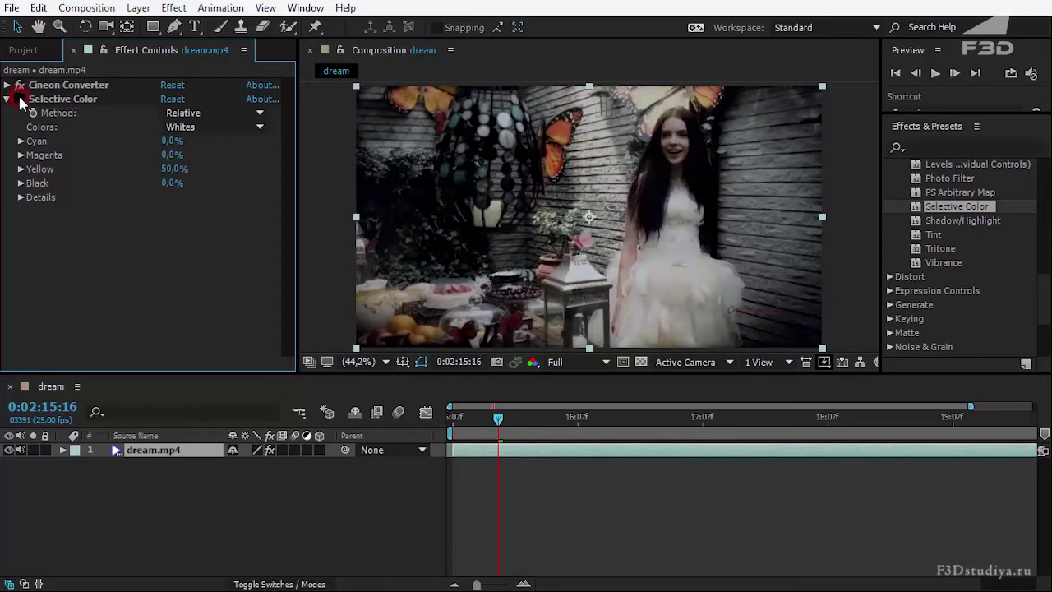
left_click(173, 168)
type("0")
left_click(166, 213)
- Try Magenta at -10% for the whites, then return it to 0%
left_click(173, 182)
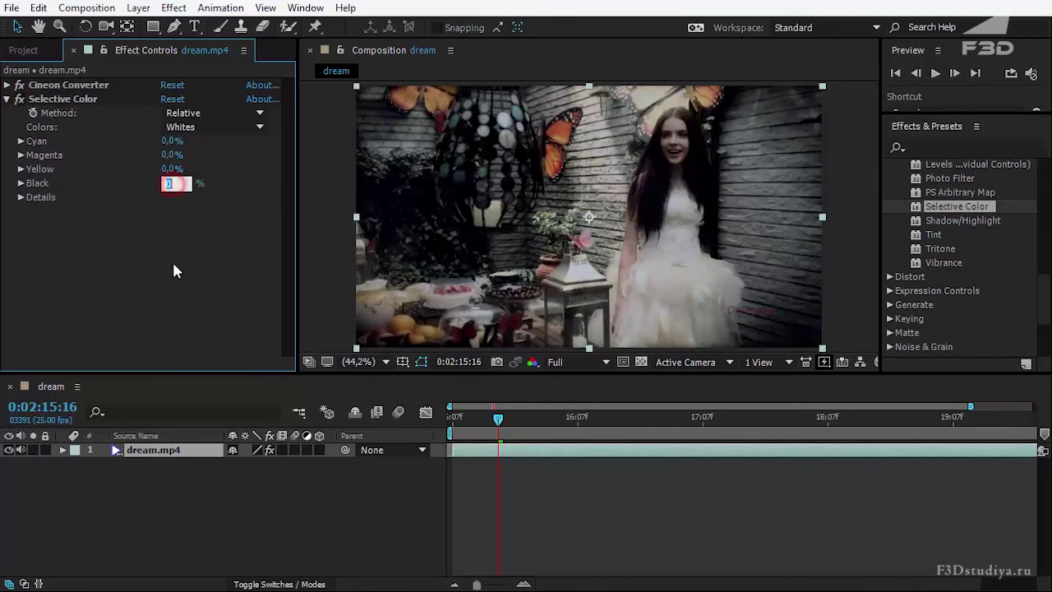
left_click(170, 155)
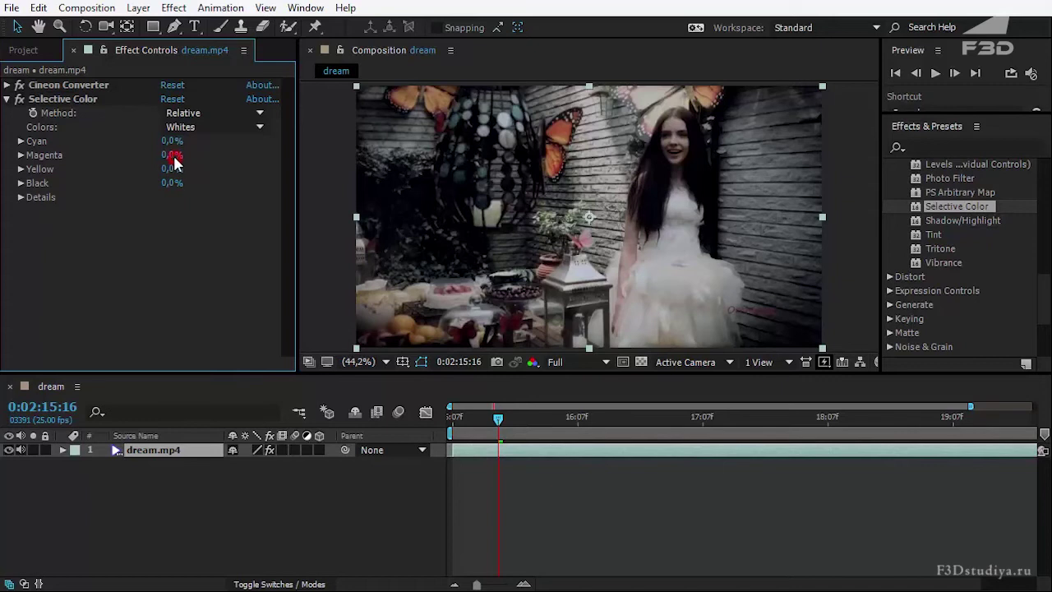
type("-10")
left_click(208, 296)
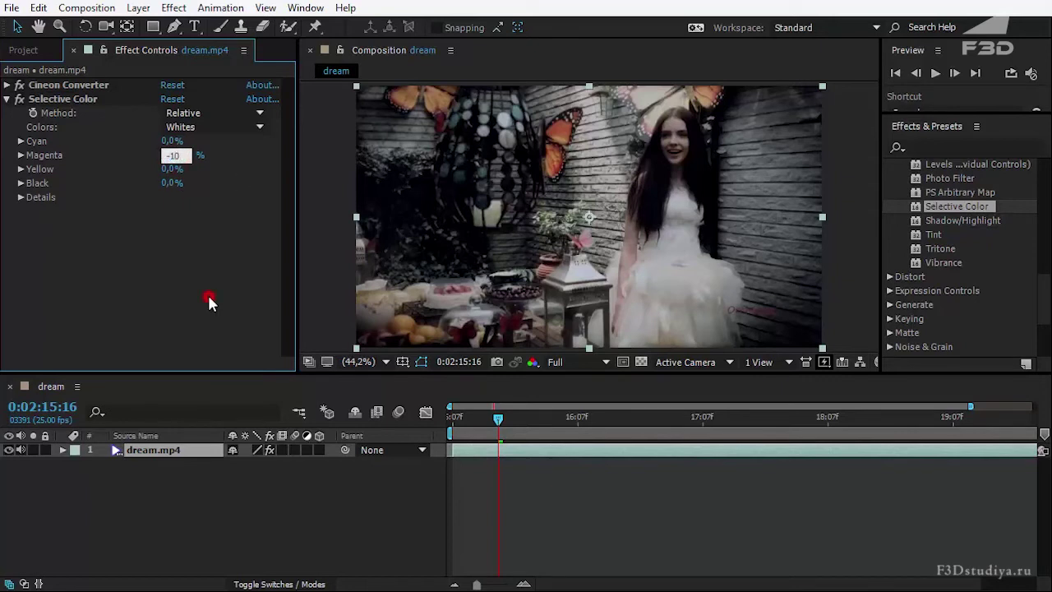
left_click(172, 156)
type("0")
left_click(162, 228)
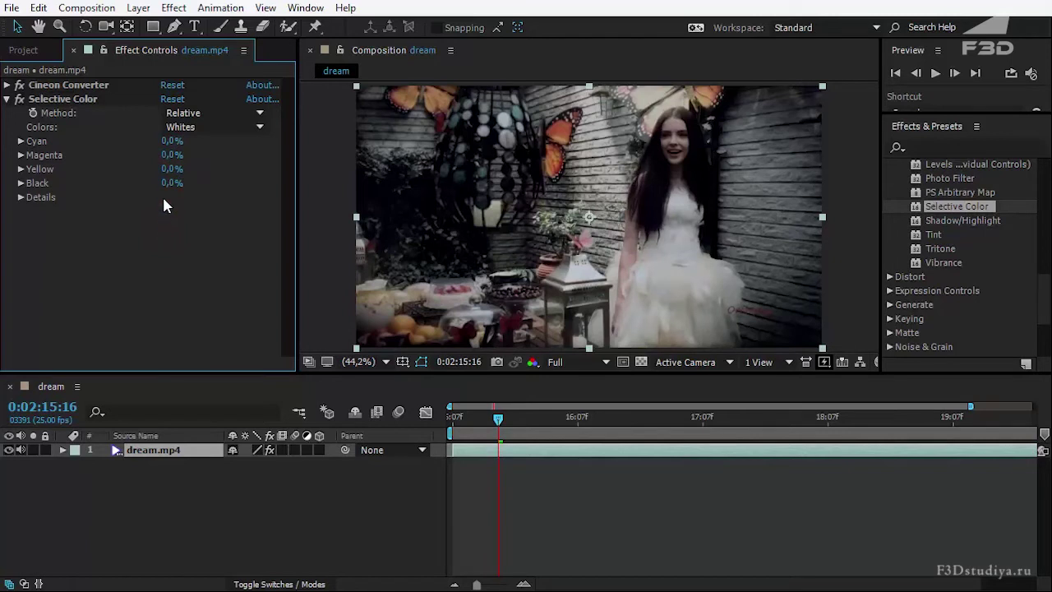
- Try Black at 10% for the whites, then return it to 0%
left_click(166, 186)
type("10")
left_click(174, 234)
left_click(172, 183)
type("0")
left_click(173, 243)
left_click(196, 128)
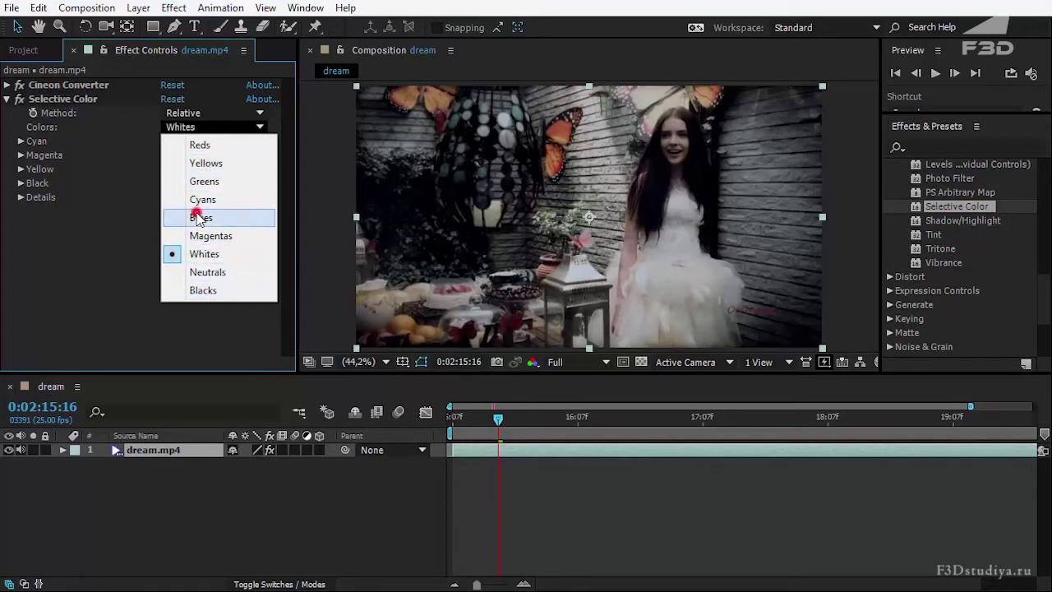
- Target Blues and set their Magenta to 5%, after briefly trying 50%
left_click(199, 218)
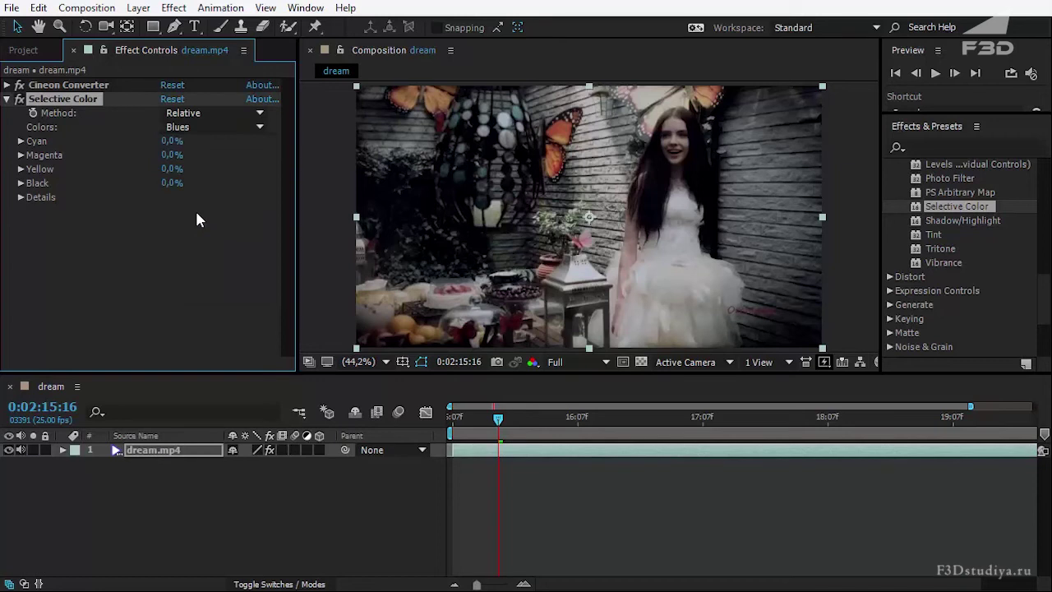
left_click(175, 153)
left_click(172, 153)
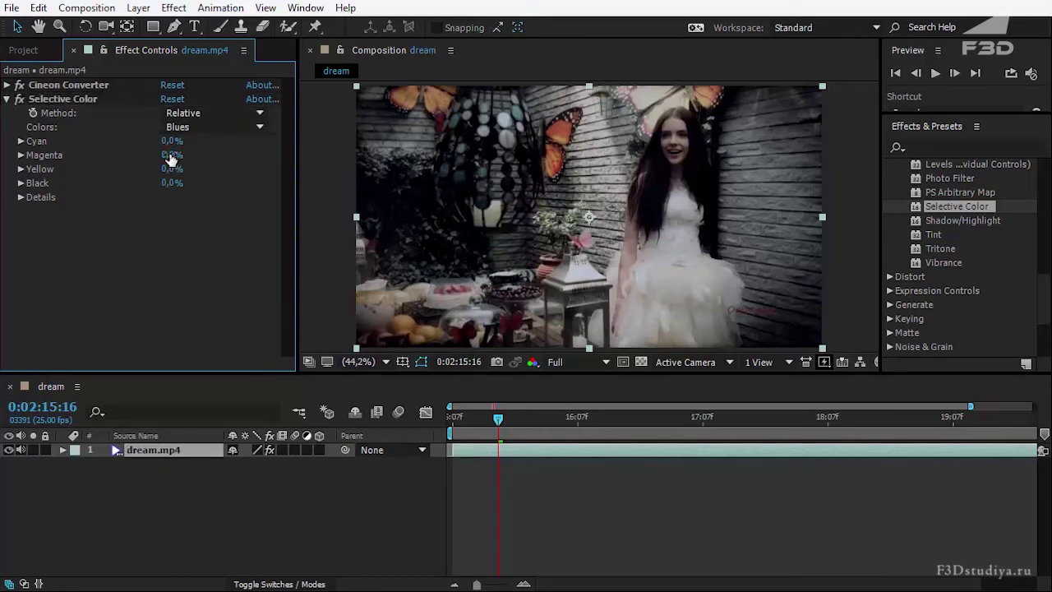
type("5")
key("Return")
left_click(171, 158)
type("50")
key("Return")
left_click(171, 155)
type("5")
left_click(174, 244)
- Toggle Selective Color off and on to compare, leaving it enabled
left_click(19, 99)
left_click(19, 99)
left_click(20, 97)
left_click(20, 97)
left_click(20, 98)
scroll(413, 253, "up", 3)
scroll(467, 236, "down", 2)
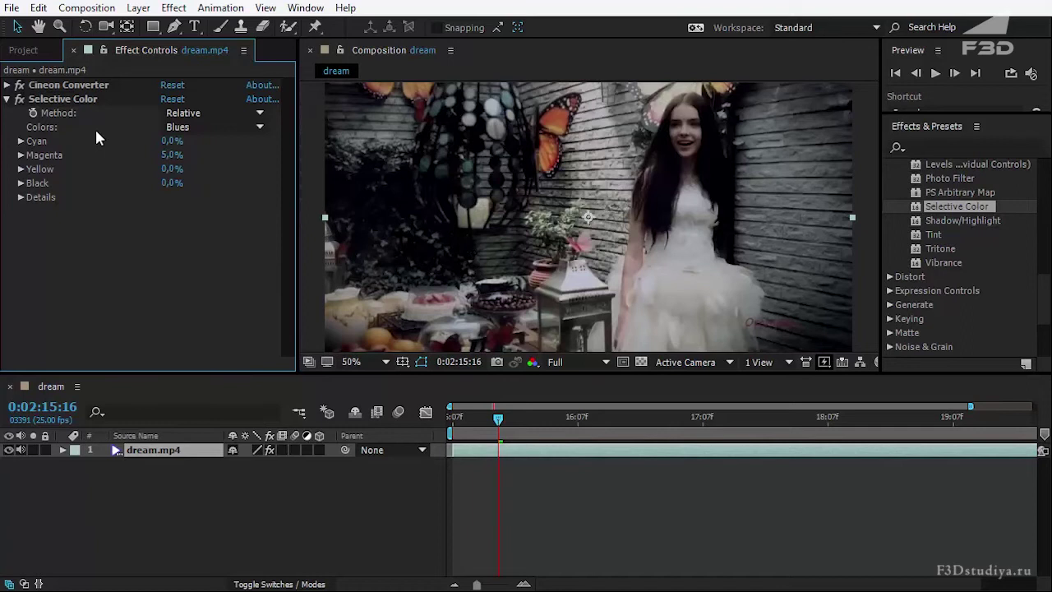
left_click(20, 99)
left_click(315, 231)
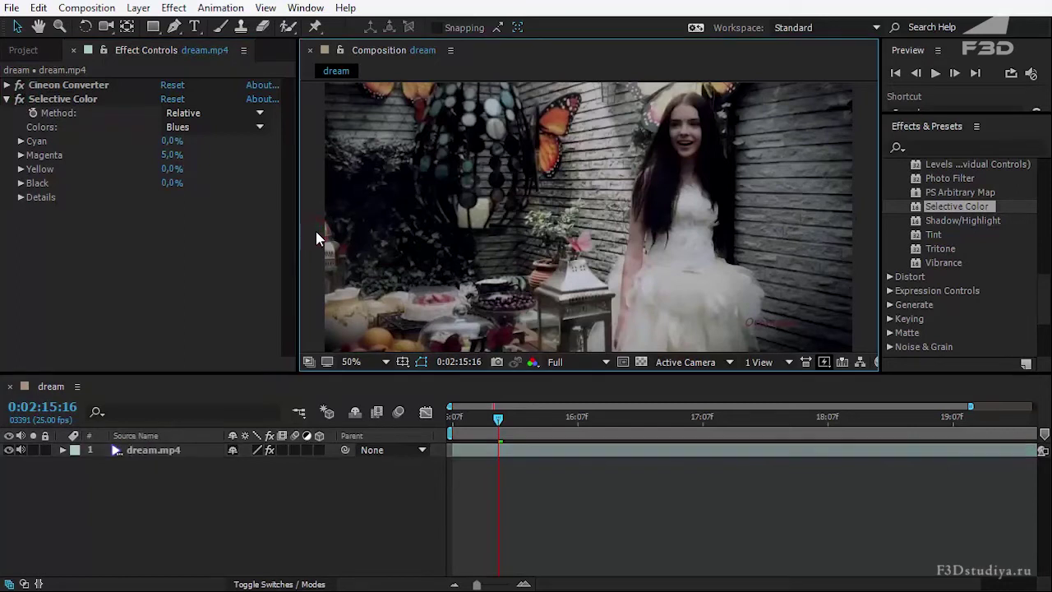
scroll(427, 236, "down", 2)
scroll(428, 233, "up", 2)
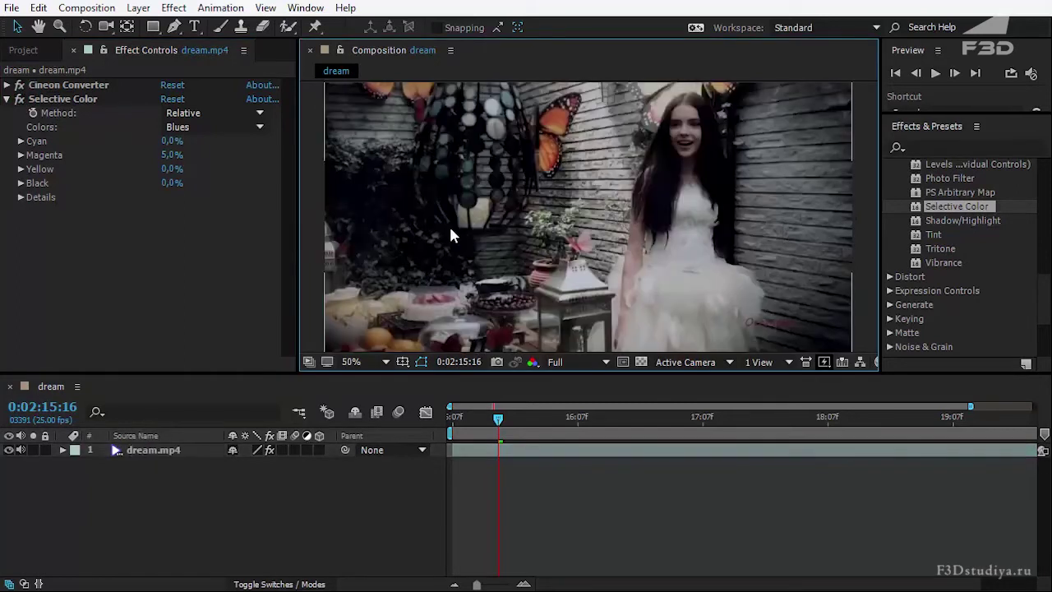
- Set the preview magnification to Fit and collapse the Selective Color settings
left_click(350, 360)
left_click(358, 64)
left_click(6, 99)
left_click(18, 84)
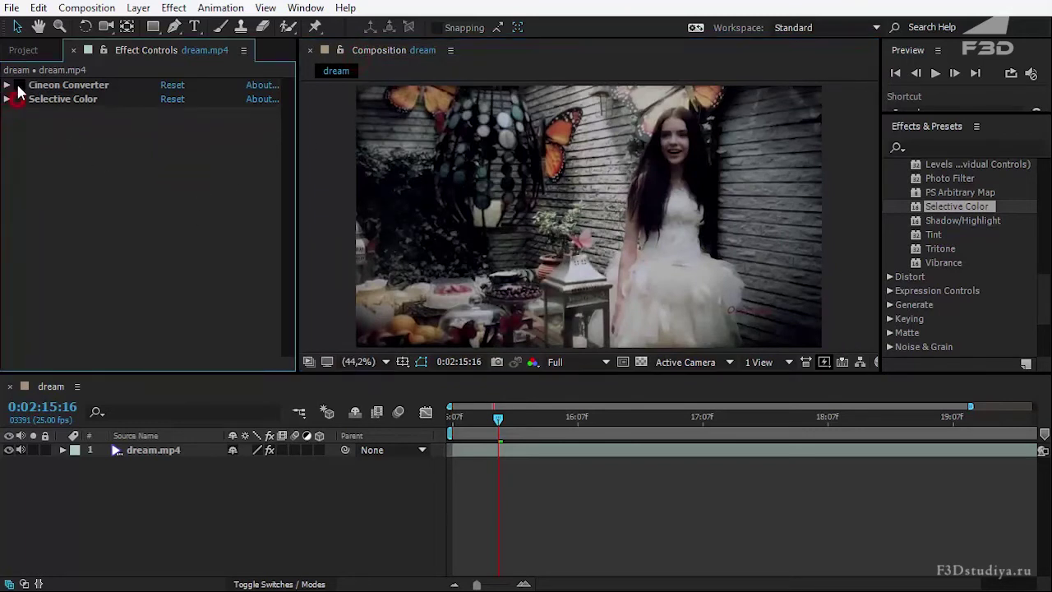
- Toggle Selective Color and Cineon Converter to compare the grade with and without them
left_click(18, 100)
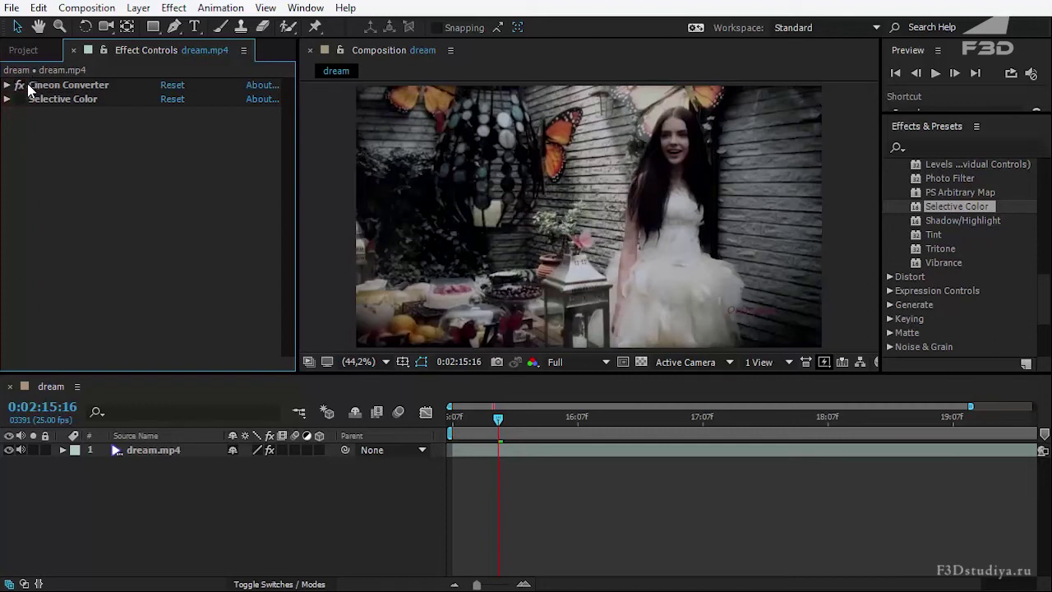
left_click(24, 85)
left_click(18, 84)
left_click(19, 85)
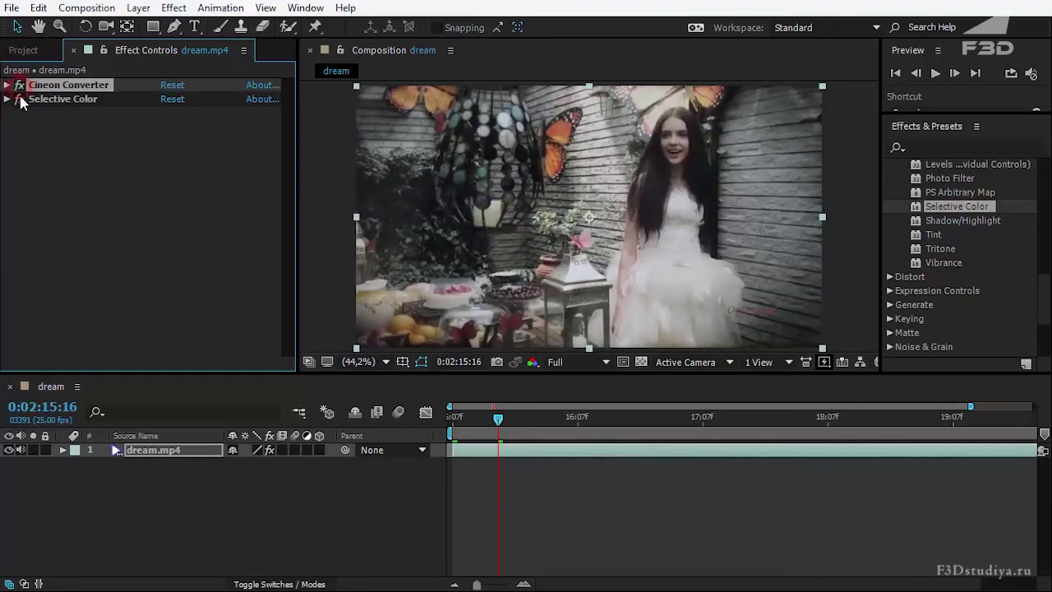
left_click(51, 175)
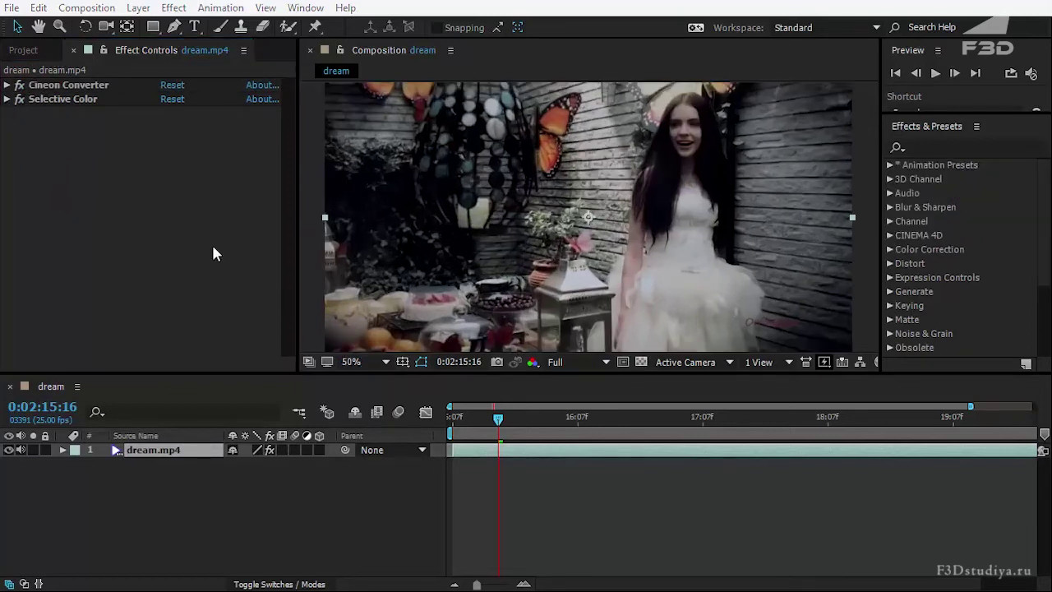
- Apply Unsharp Mask from the Blur & Sharpen category to dream.mp4
left_click(212, 249)
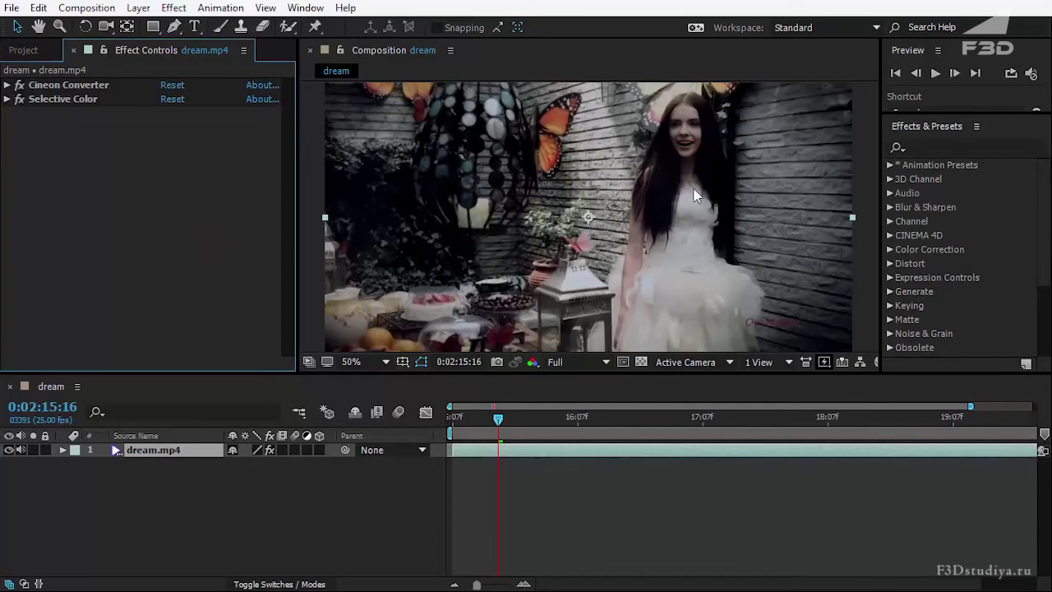
left_click(889, 207)
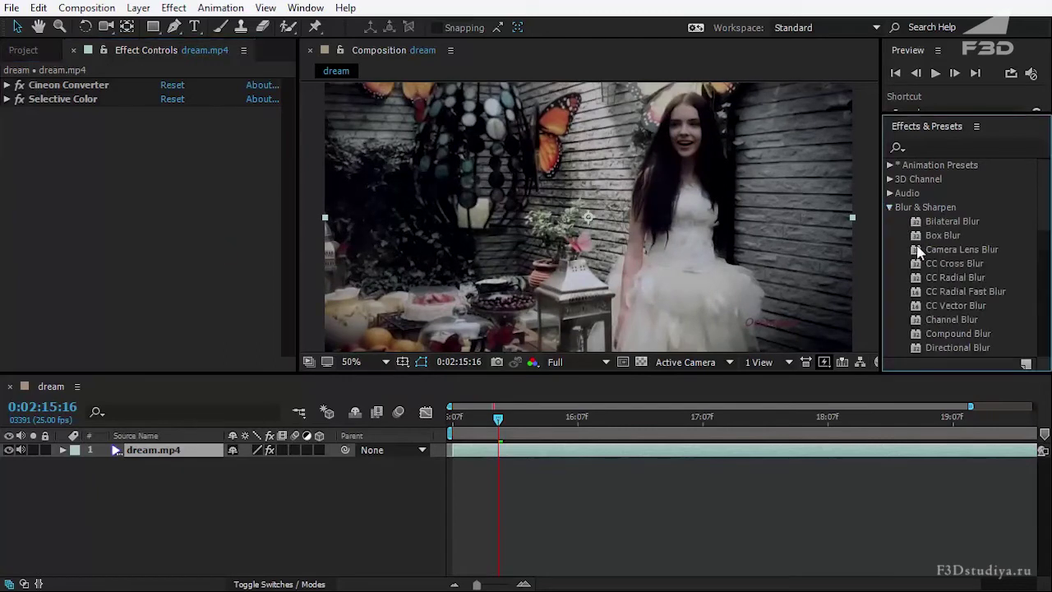
scroll(1007, 242, "down", 2)
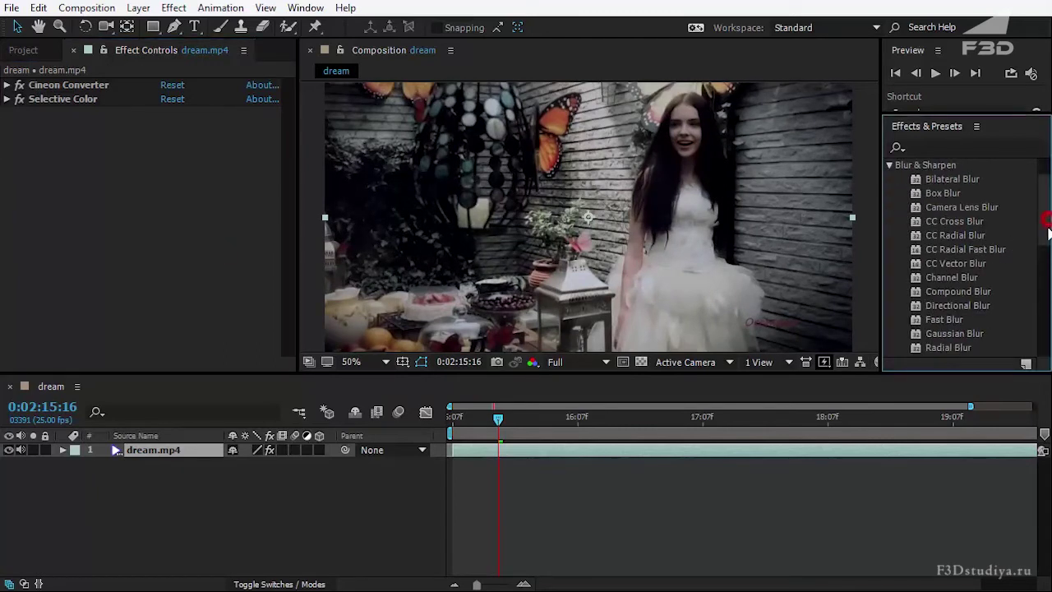
scroll(1048, 253, "down", 2)
scroll(1039, 201, "up", 4)
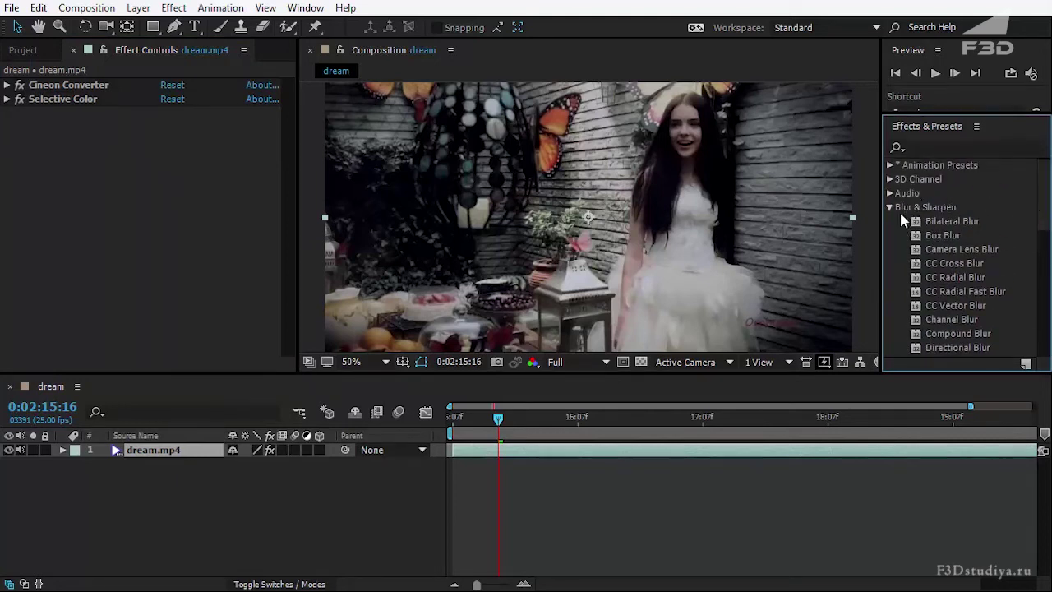
left_click_drag(1049, 205, 1050, 258)
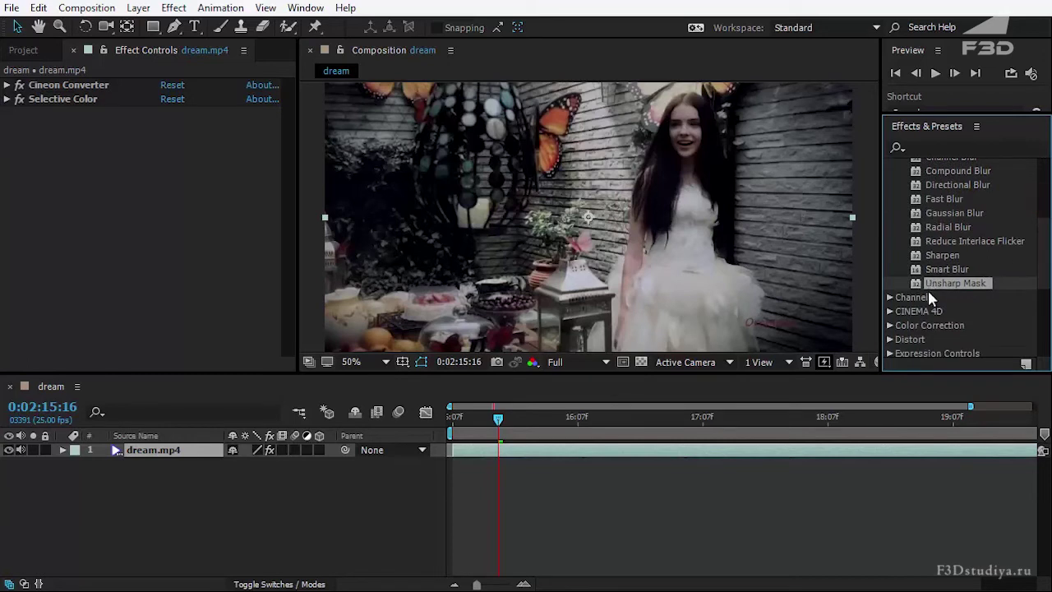
left_click_drag(950, 284, 216, 216)
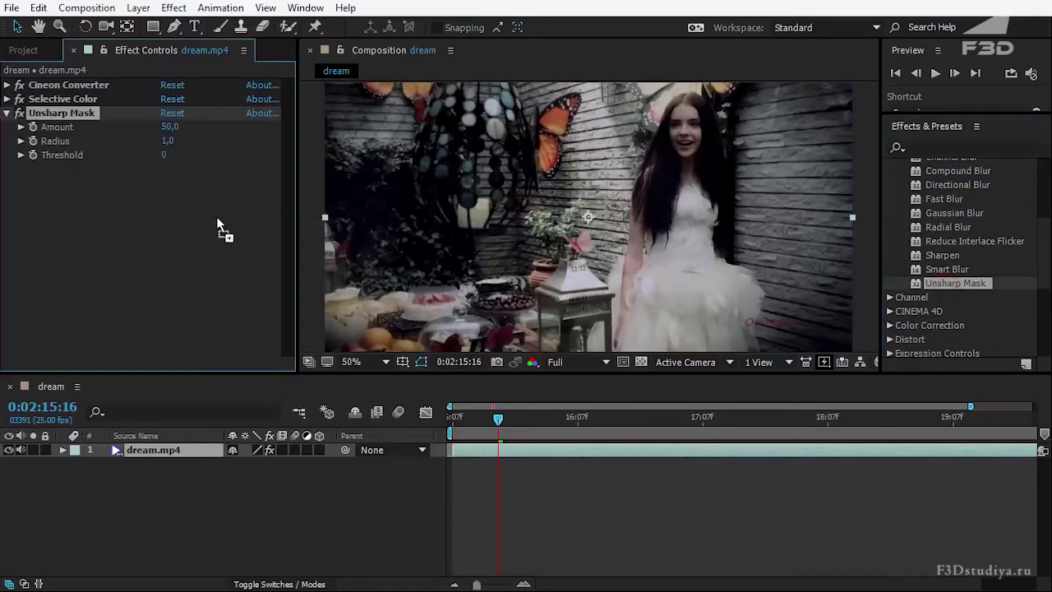
- Try Unsharp Mask Radius values of 500 and 10, comparing each with the effect toggled
left_click(165, 142)
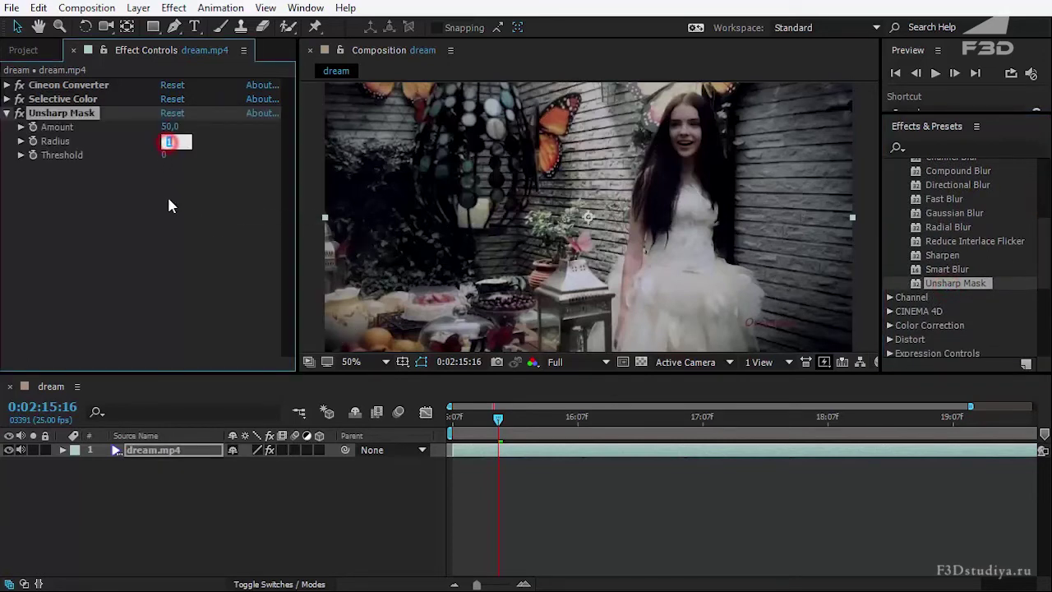
type("500")
key("Return")
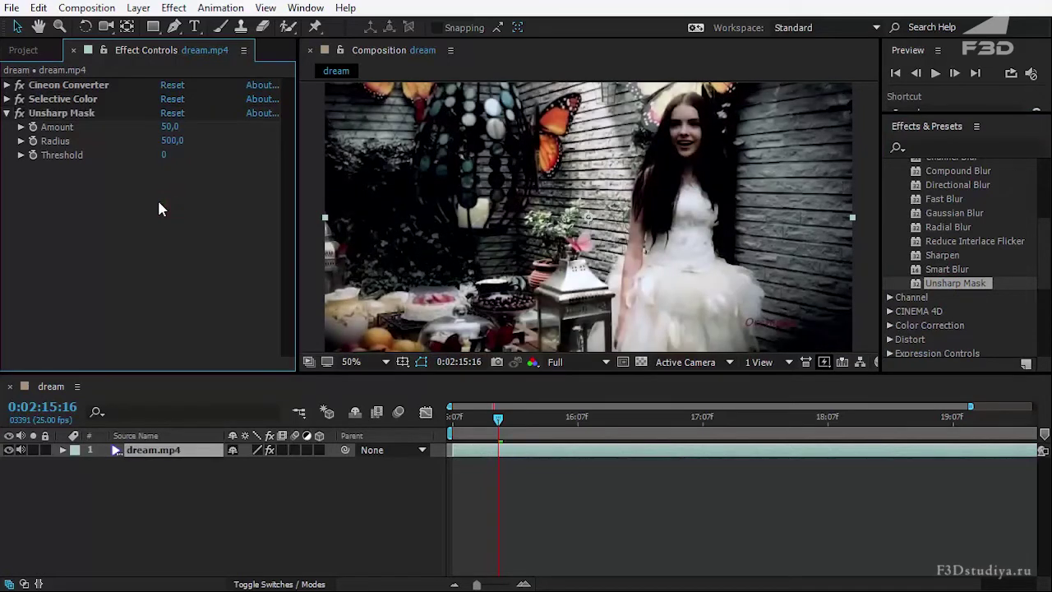
left_click(20, 113)
left_click(20, 113)
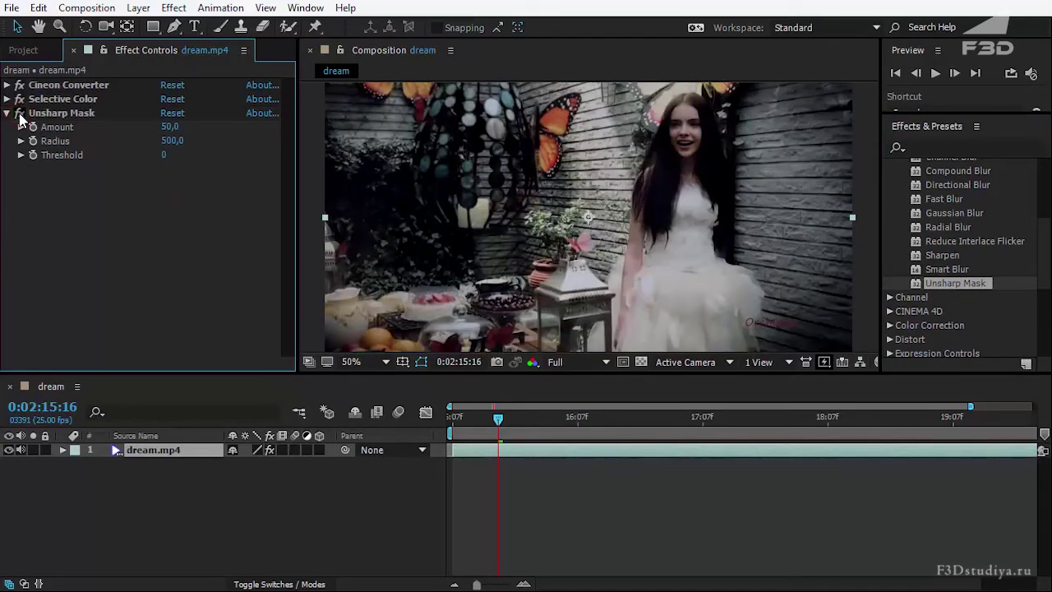
left_click(173, 141)
type("10")
key("Return")
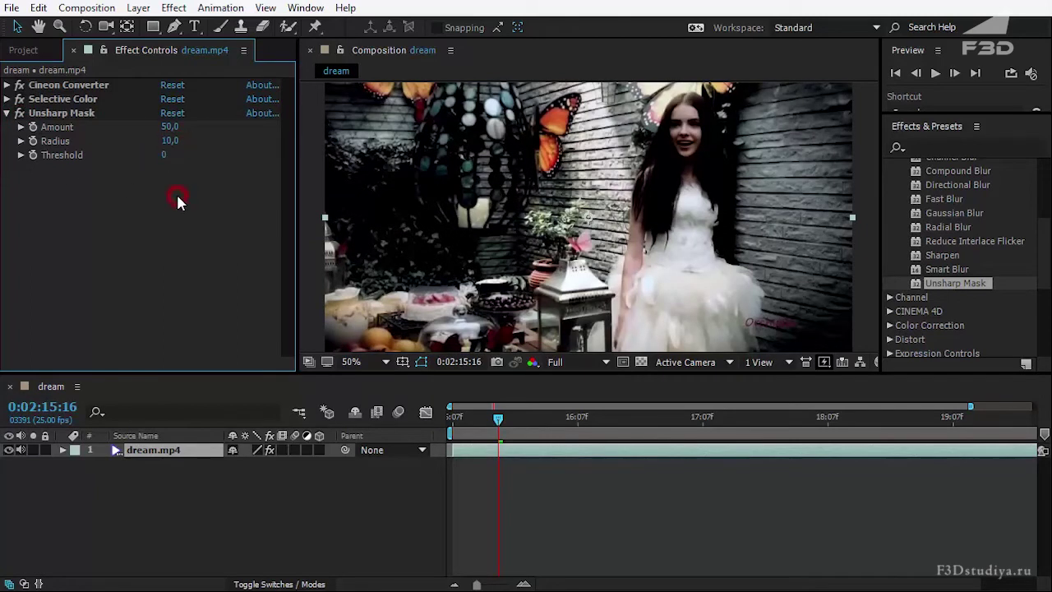
left_click(20, 113)
left_click(20, 112)
left_click(169, 140)
key("Return")
- Set Unsharp Mask Amount to 40 and Threshold to 0, after trying Threshold 50
left_click(168, 127)
type("40")
key("Return")
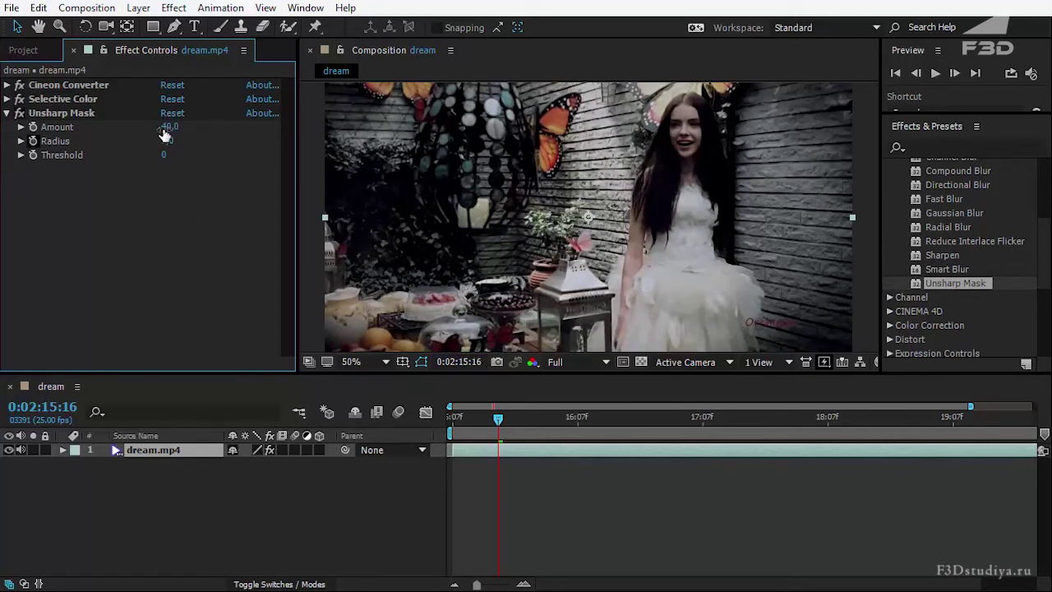
left_click(164, 138)
key("Tab")
type("50")
key("Return")
left_click(164, 138)
key("Tab")
type("0")
key("Return")
- Set Radius to 1, zoom the preview to check sharpening, then collapse Unsharp Mask
left_click(164, 139)
type("1")
key("Return")
key("period")
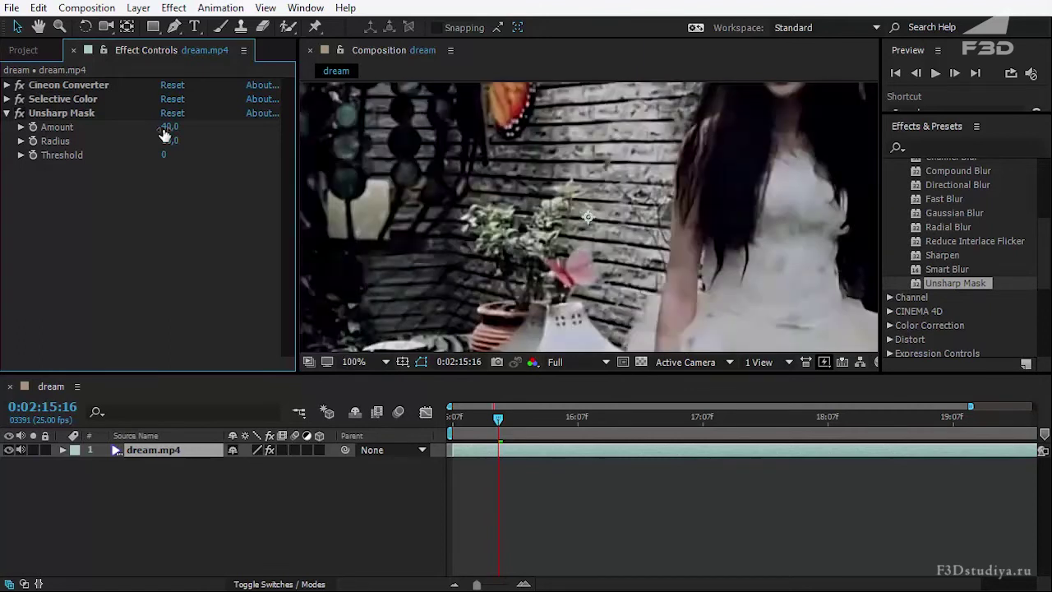
key("comma")
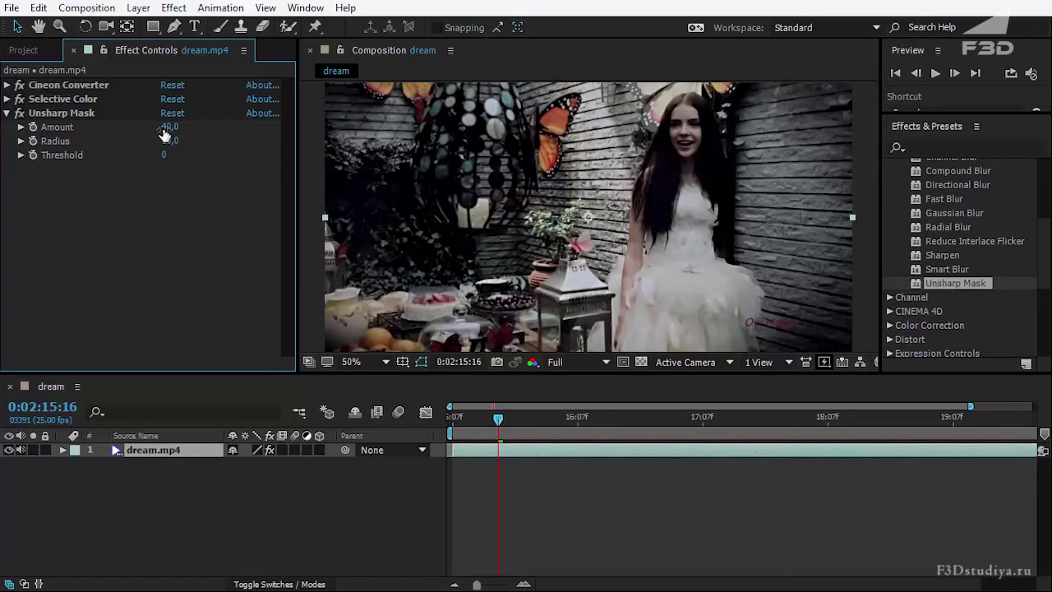
key("ctrl+grave")
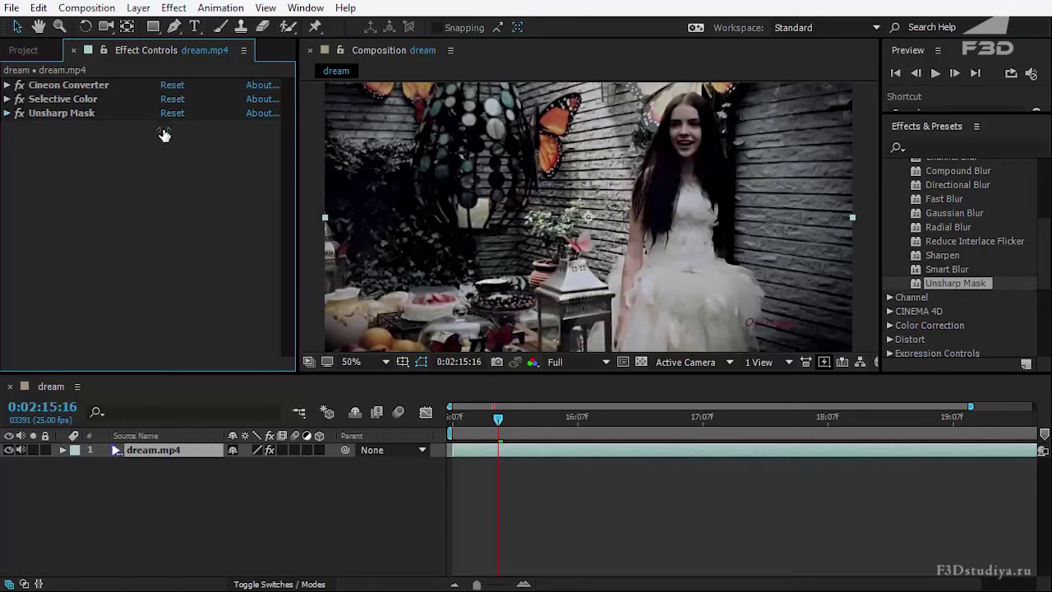
- Apply CC Toner from the Color Correction category to the footage
key("ctrl+5")
key("Left")
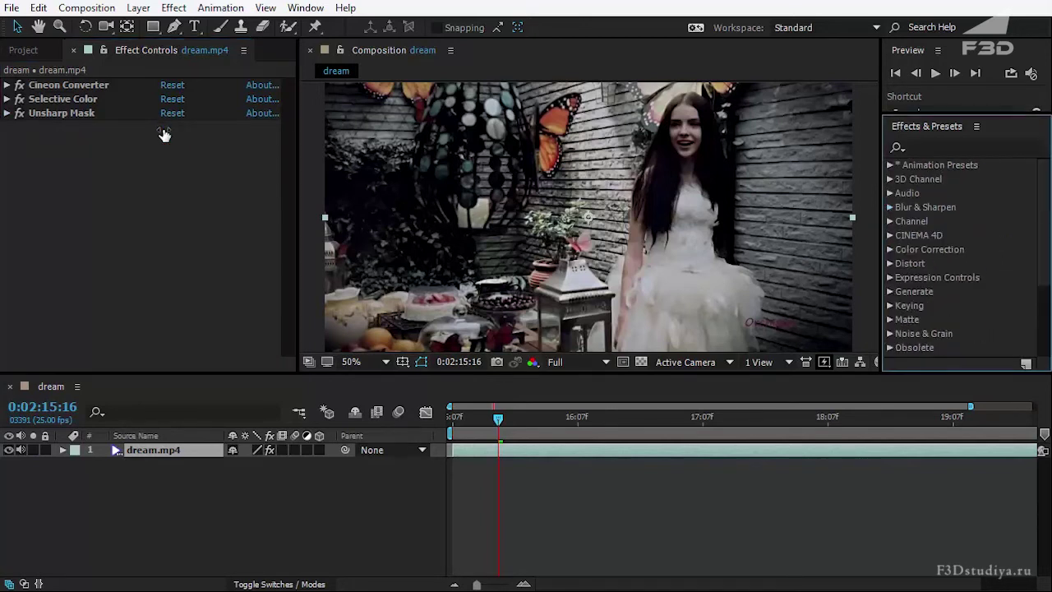
key("Down")
key("Down")
key("Down")
key("Right")
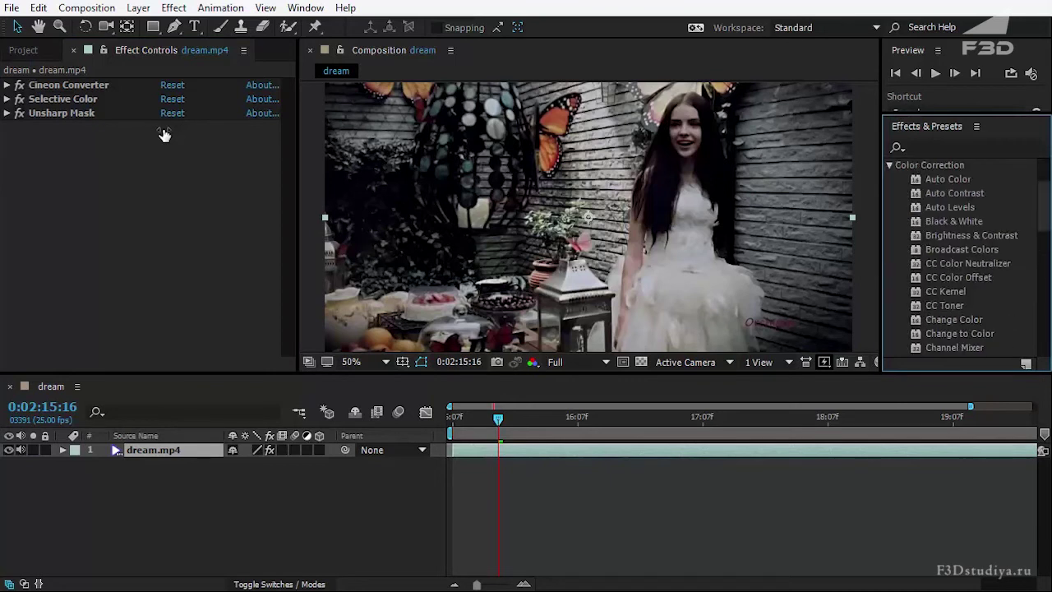
key("Page_Down")
key("Page_Up")
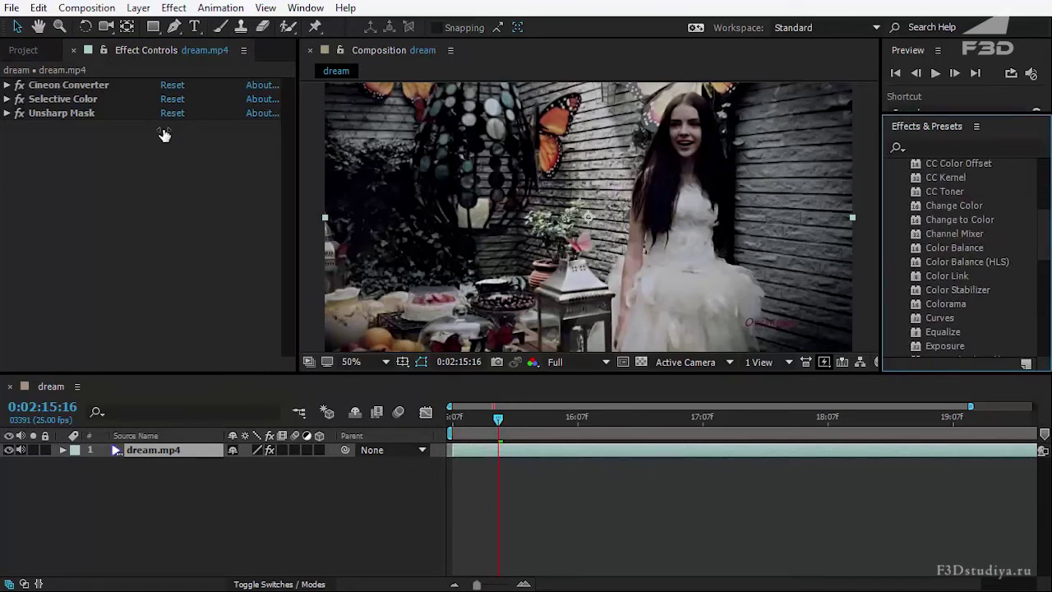
key("Down")
left_click(165, 134)
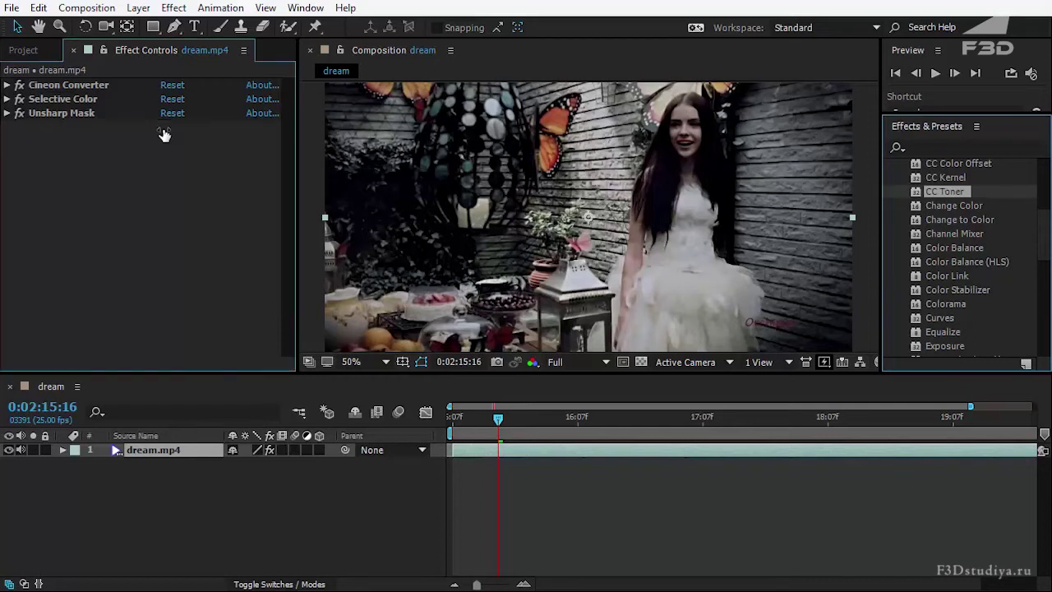
left_click_drag(944, 190, 164, 134)
- Set CC Toner's Tones to Pentone, then switch it back to Tritone
left_click(164, 136)
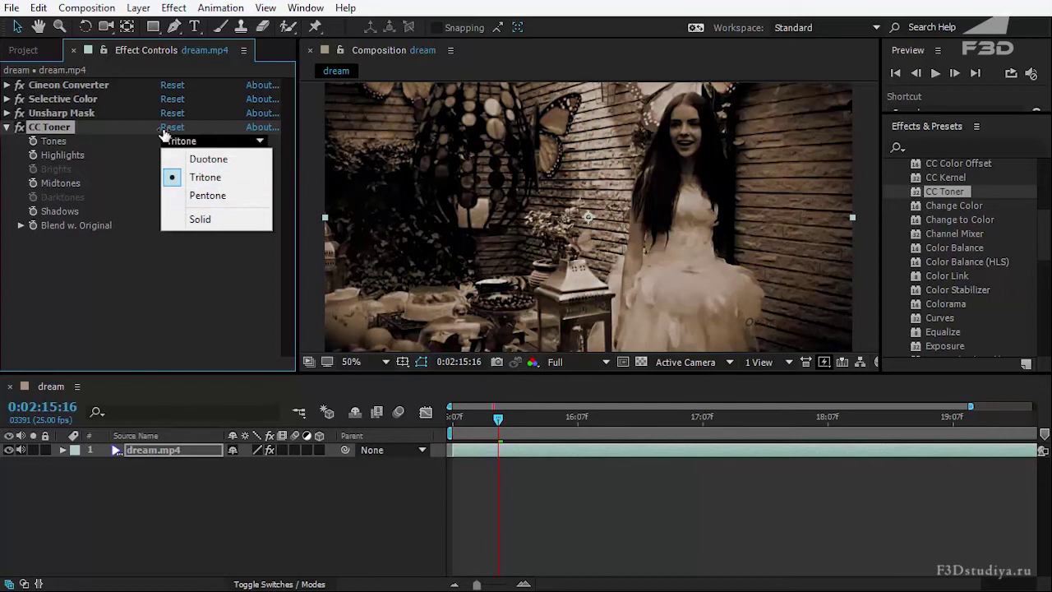
key("Up")
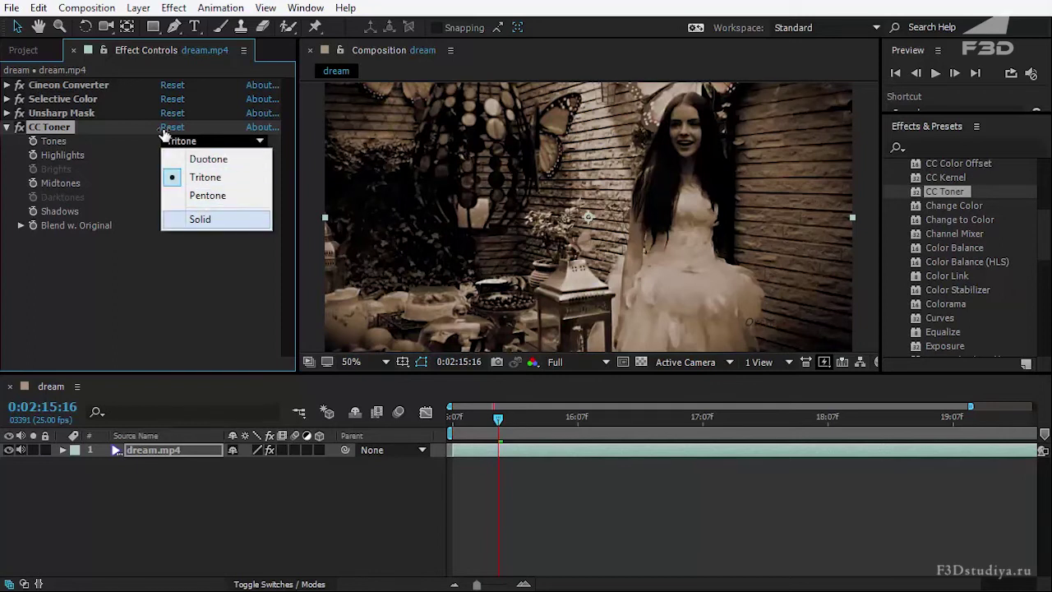
key("Up")
key("Up")
key("Up")
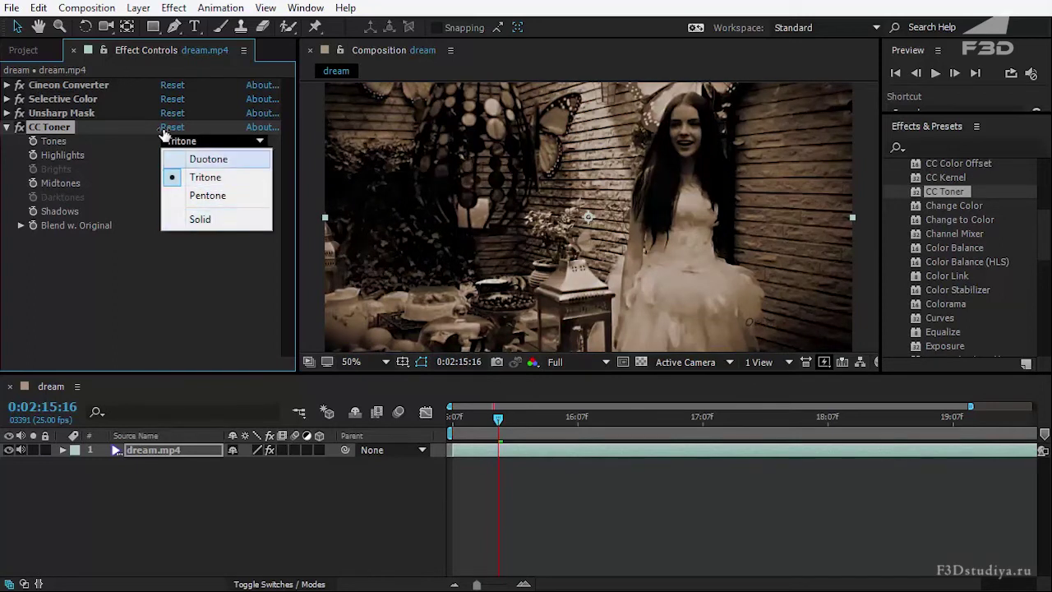
key("Down")
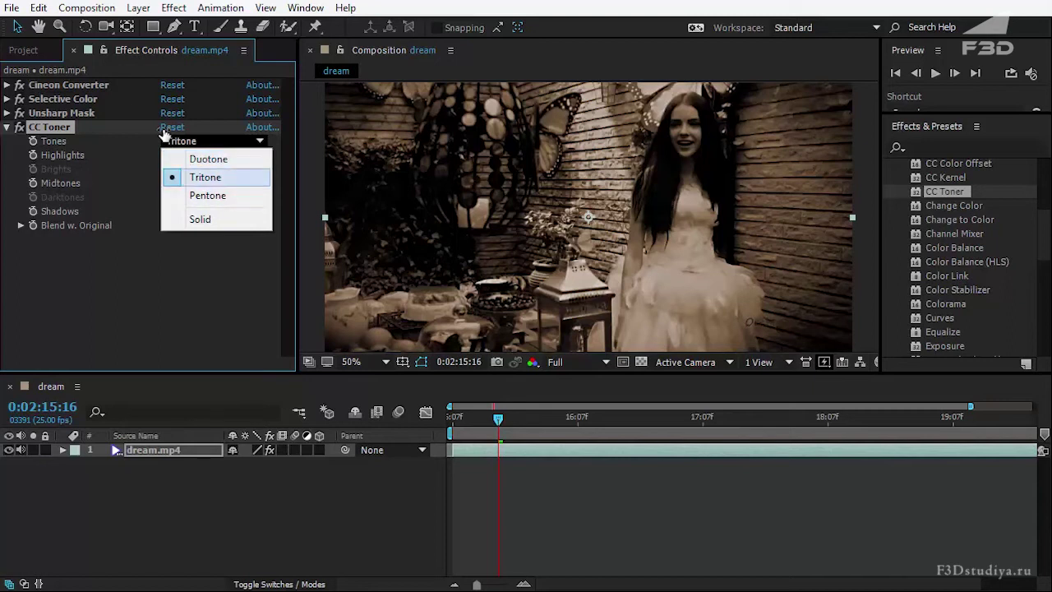
key("Down")
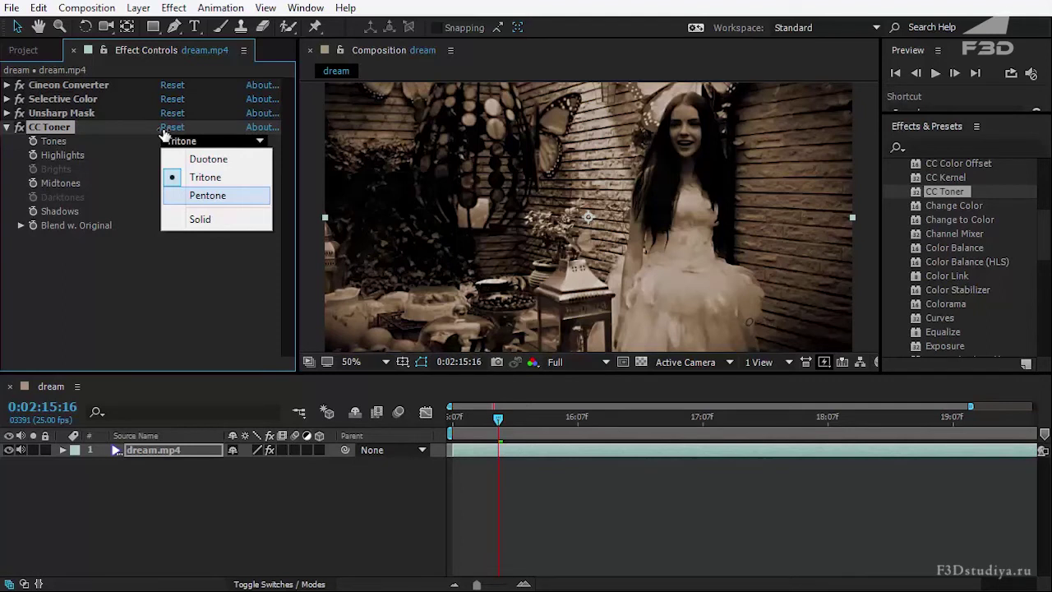
key("Return")
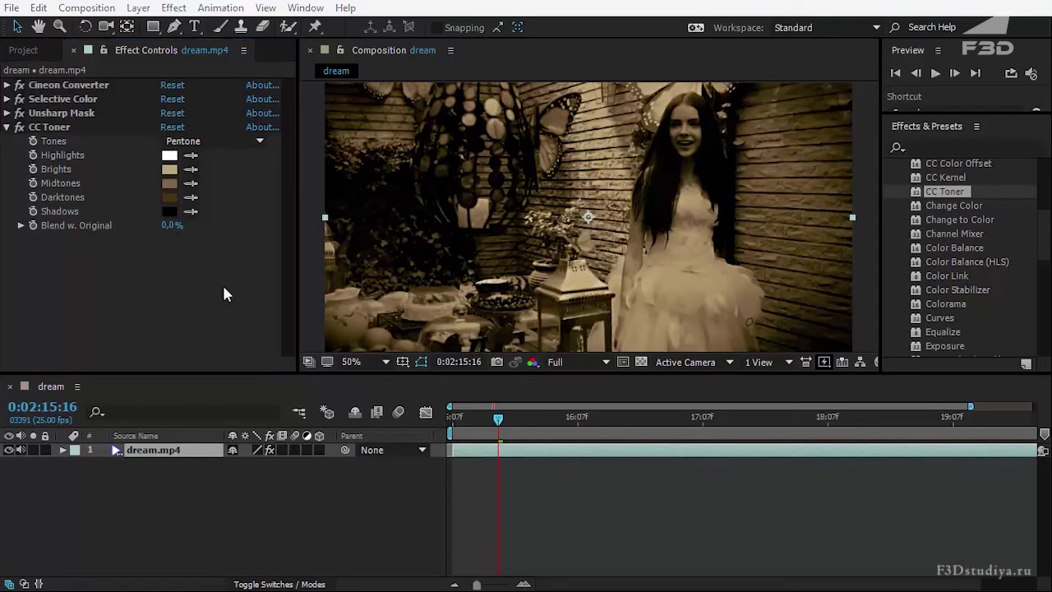
left_click(199, 142)
- Switch CC Toner back to Tritone and give the Midtones a saturated orange
left_click(197, 176)
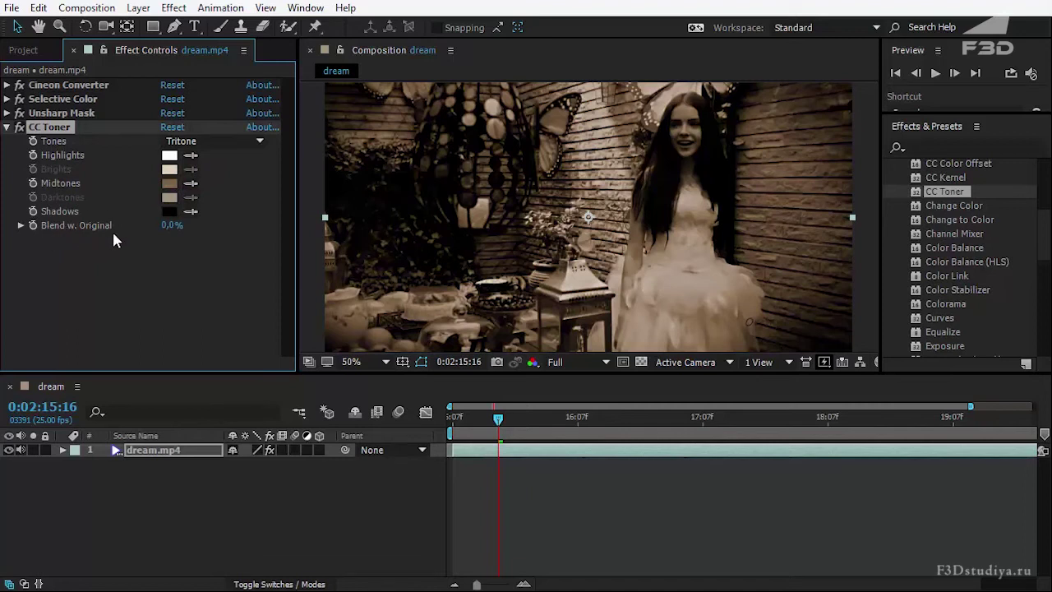
left_click(169, 183)
left_click_drag(493, 341, 516, 376)
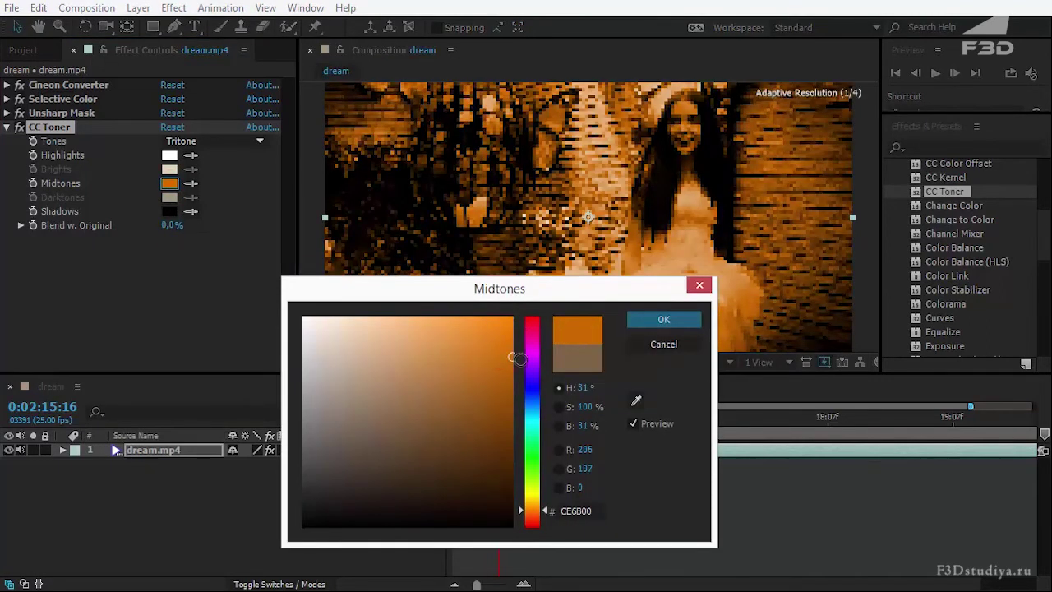
left_click(637, 320)
left_click(170, 262)
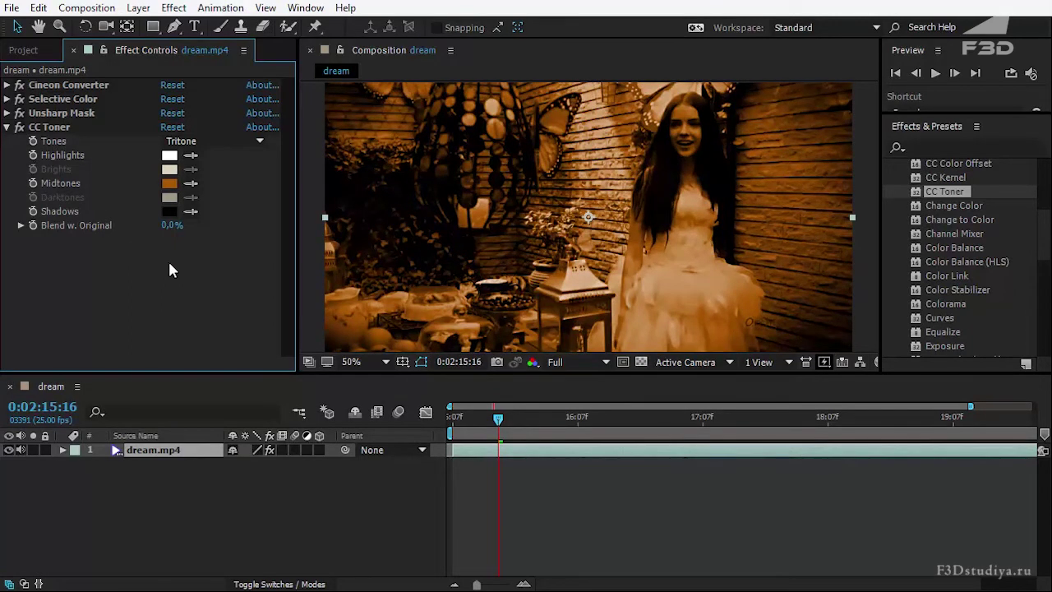
- Set Blend w. Original to 50%, then raise it to 75%
left_click(171, 225)
type("50")
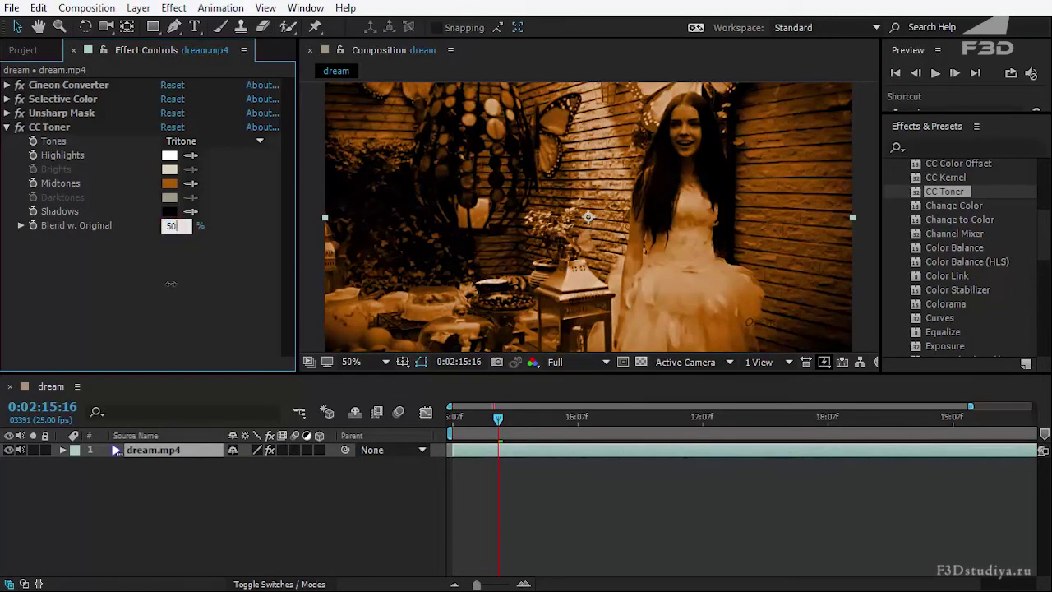
left_click(169, 280)
left_click(172, 225)
type("75")
left_click(173, 276)
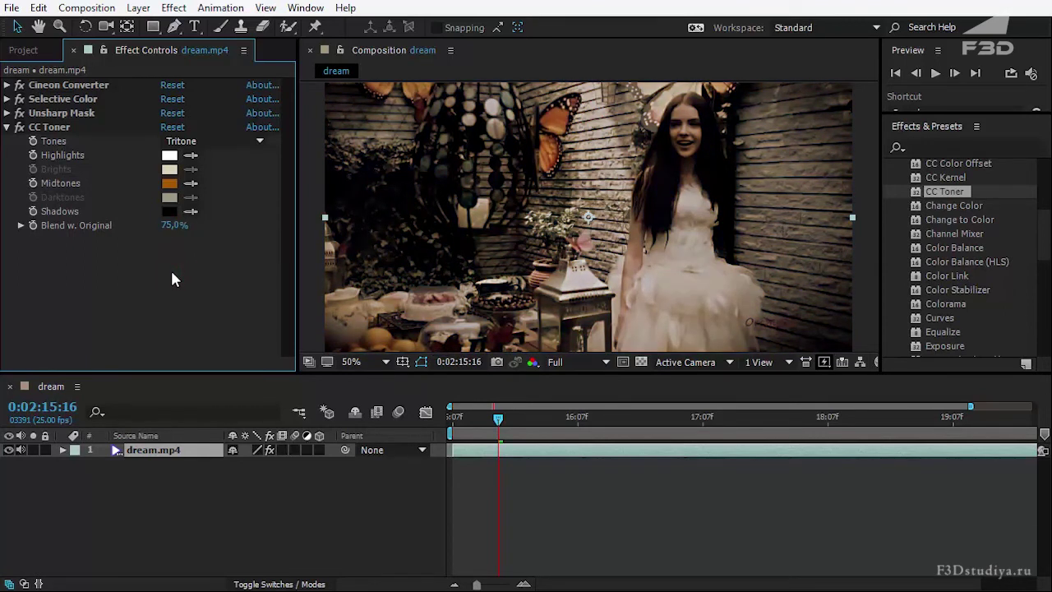
- Brighten the Midtones orange to a fully saturated FF8502
left_click(169, 182)
left_click_drag(442, 320, 480, 325)
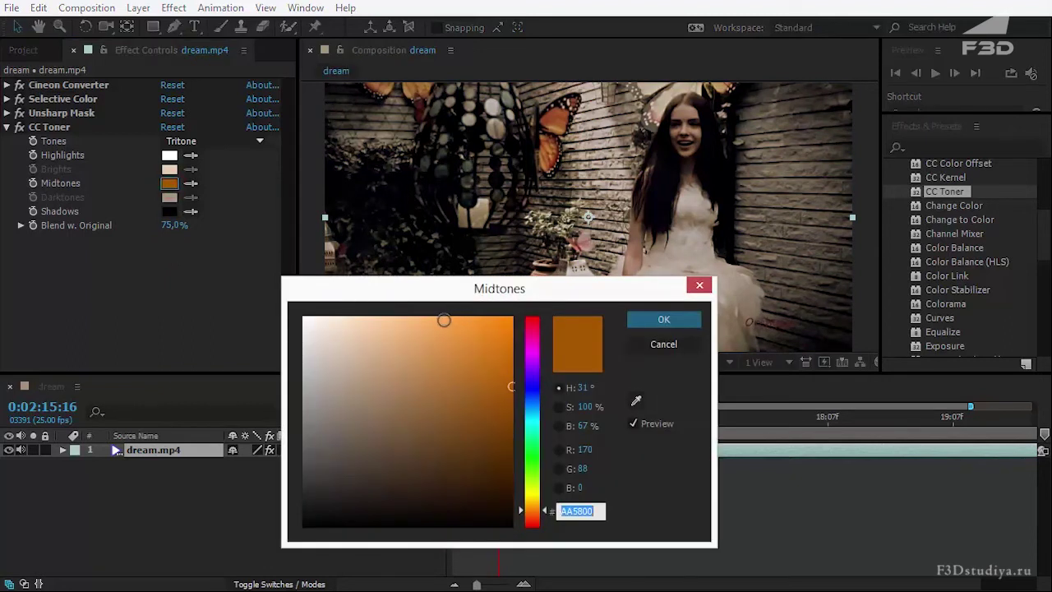
left_click(515, 325)
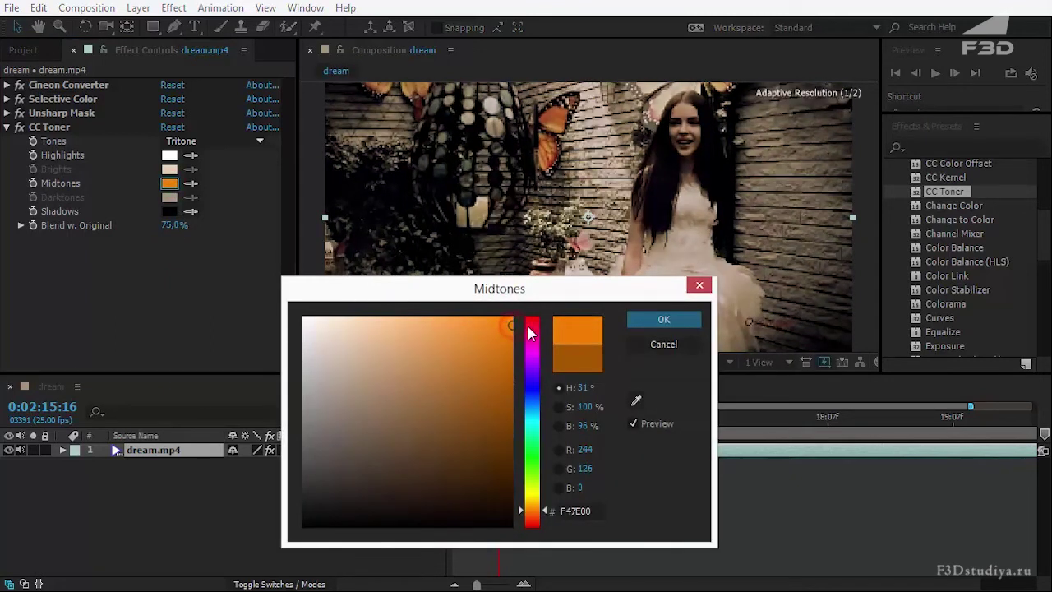
left_click_drag(510, 325, 511, 317)
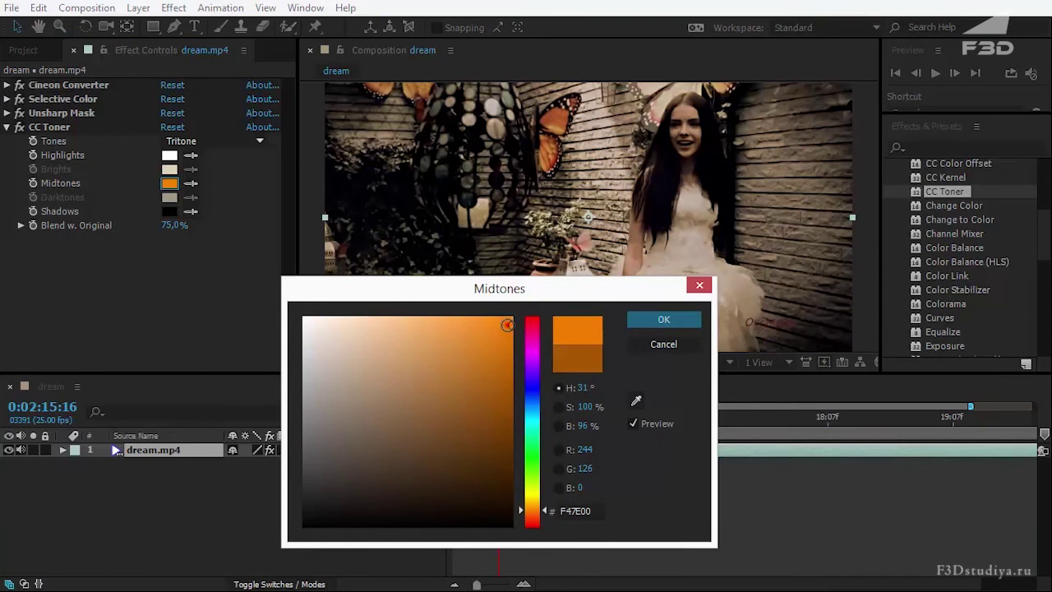
left_click(637, 319)
left_click(171, 285)
left_click(174, 227)
- Raise CC Toner's Blend w. Original to 80%
type("80")
left_click(190, 272)
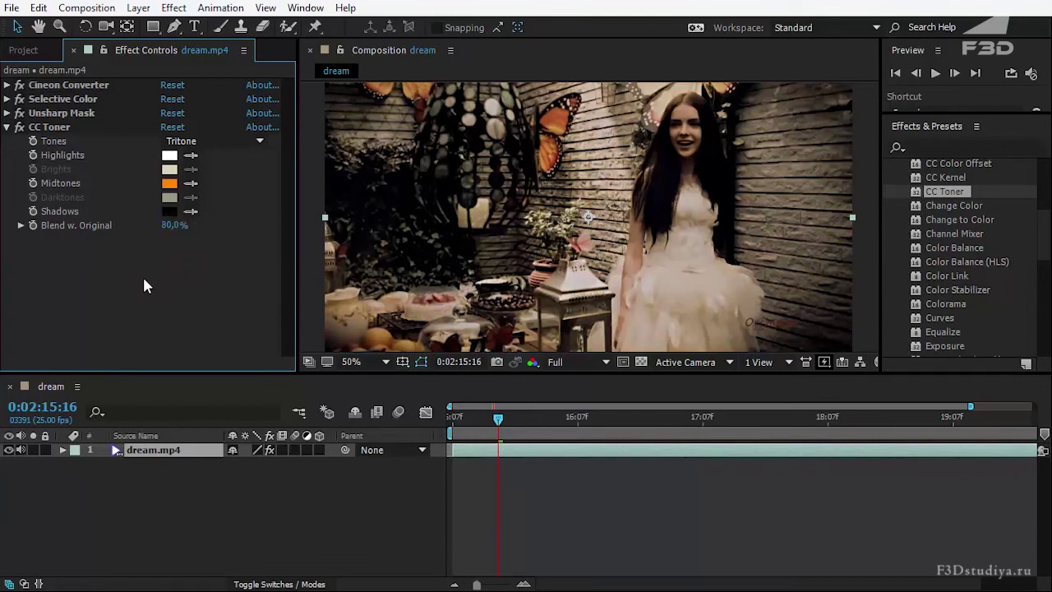
left_click(14, 130)
- Set the CC Toner Shadows colour to a deep purple, 1C0148
left_click(171, 212)
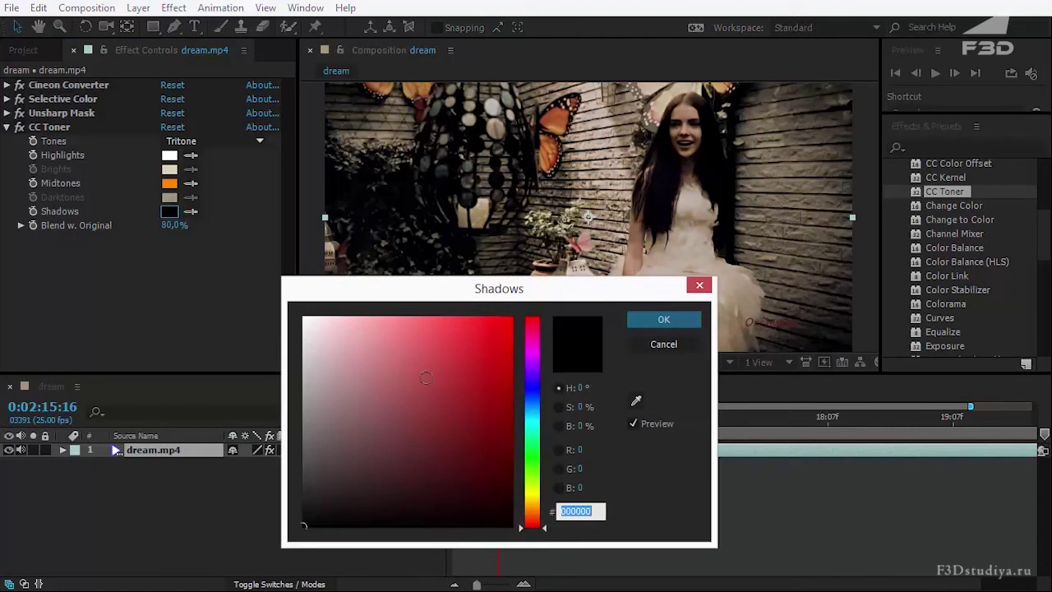
left_click(532, 363)
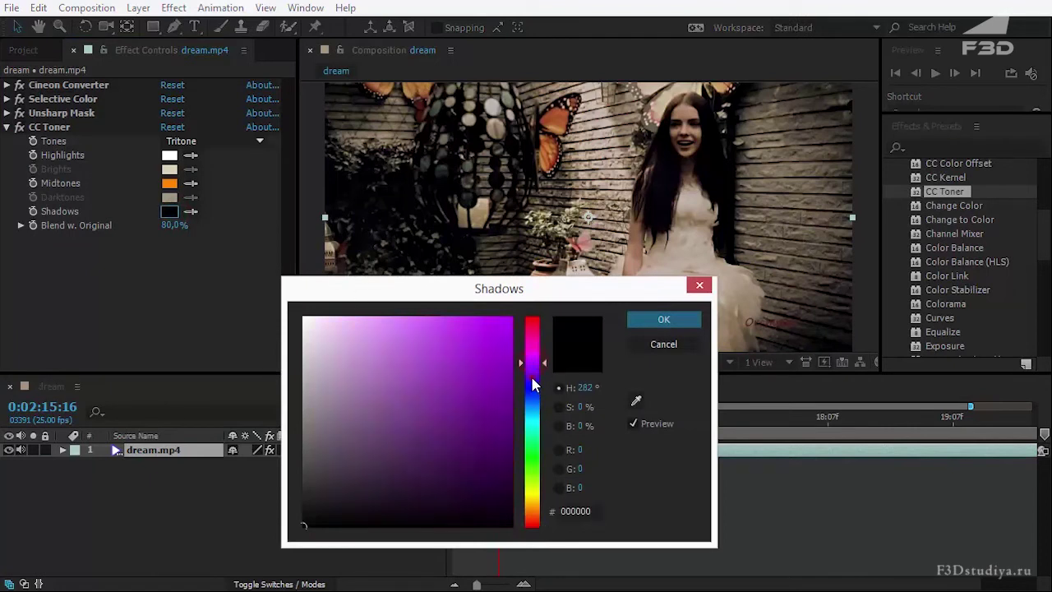
left_click(533, 378)
left_click_drag(499, 397, 510, 446)
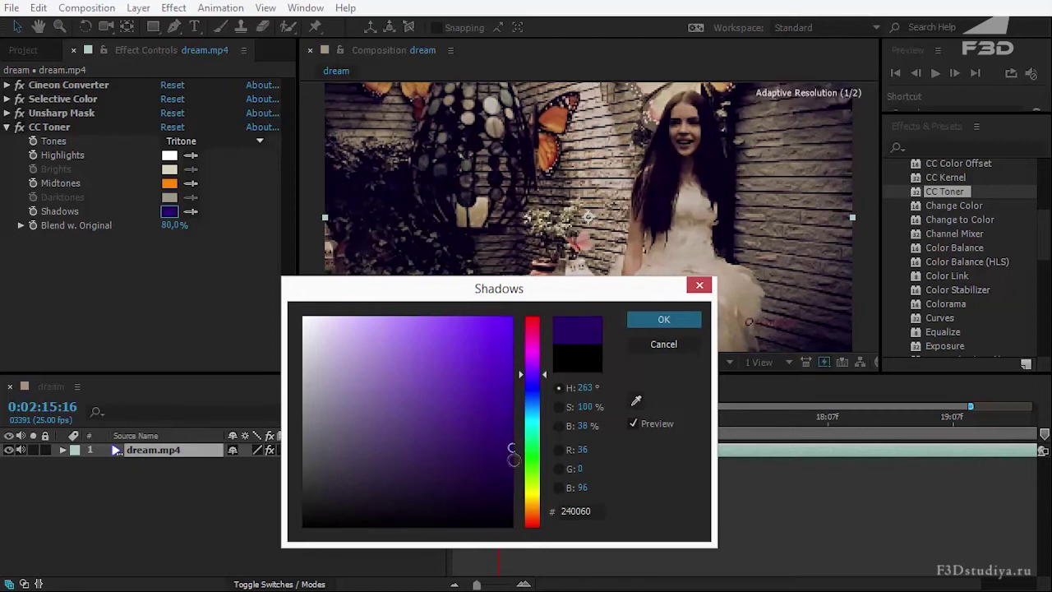
left_click(511, 477)
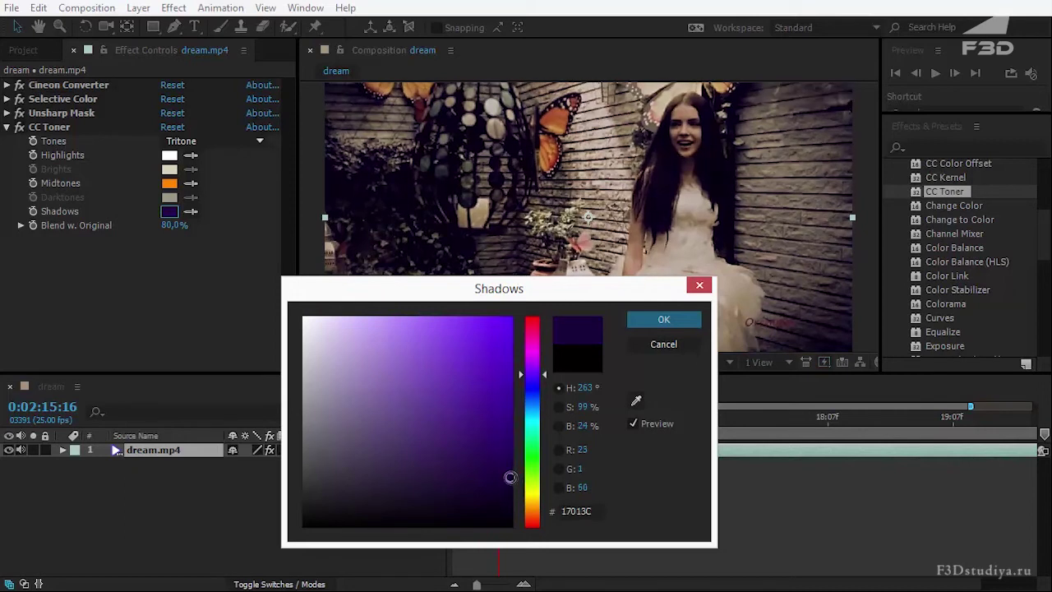
left_click_drag(510, 477, 510, 467)
left_click(651, 320)
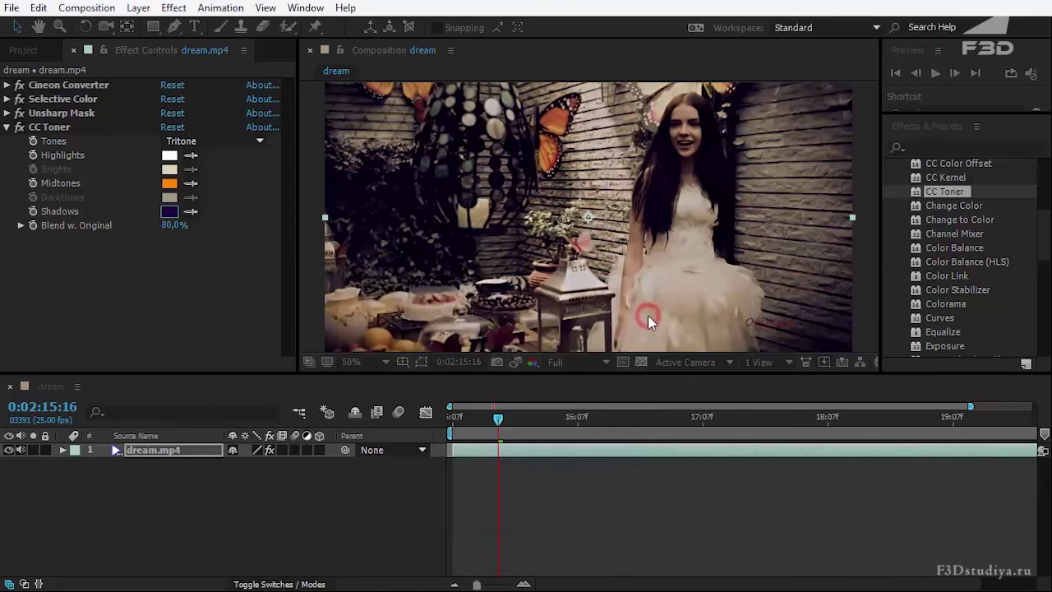
- Change the CC Toner Midtones colour to a lighter, paler orange
left_click(19, 127)
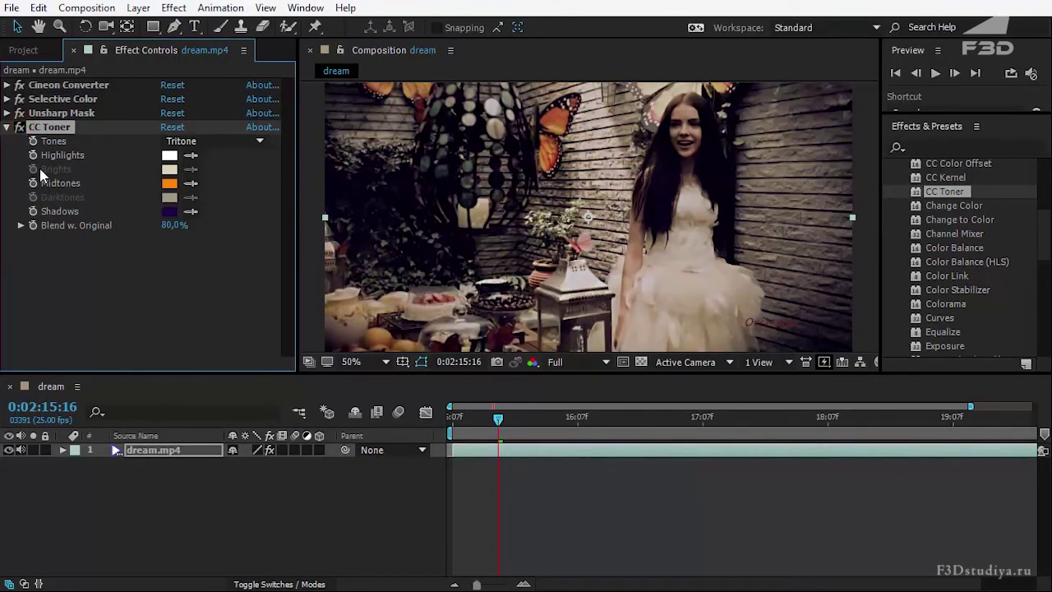
left_click(178, 184)
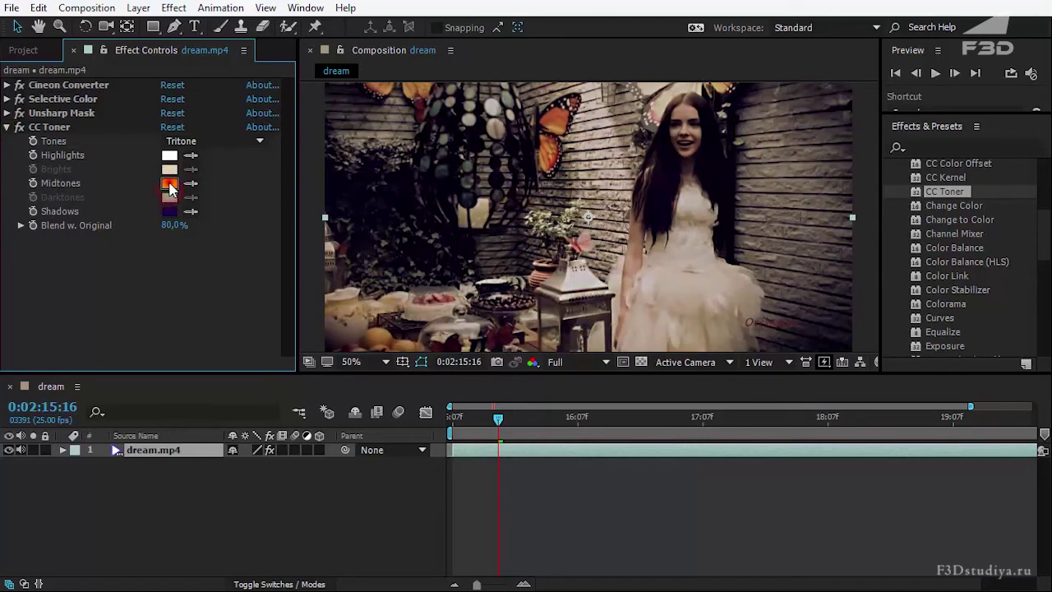
left_click(170, 184)
left_click(422, 320)
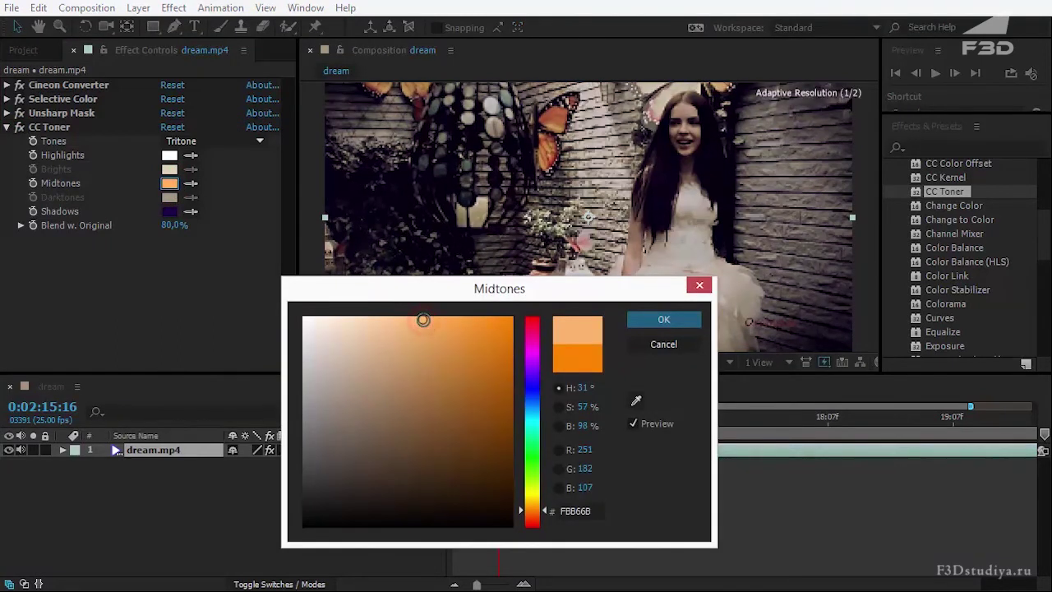
left_click(441, 318)
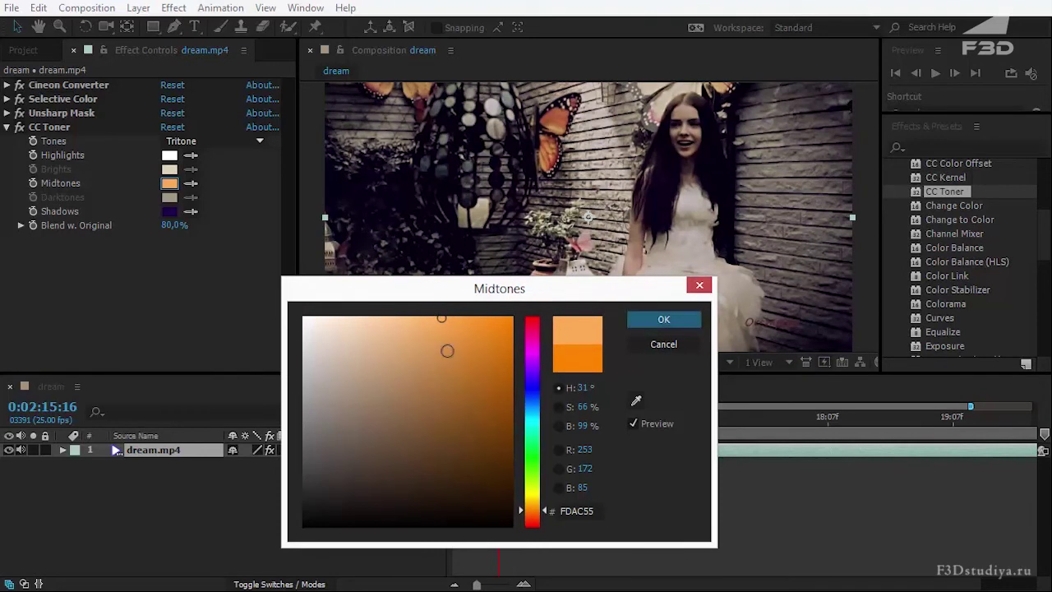
left_click(645, 322)
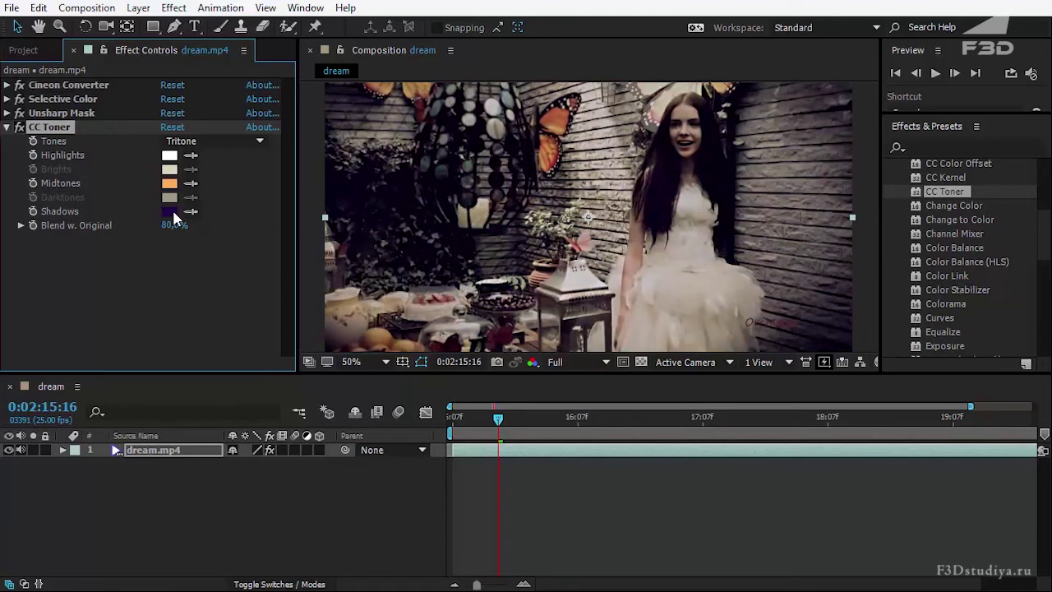
- Set the Shadows colour to hex 170148
left_click(172, 211)
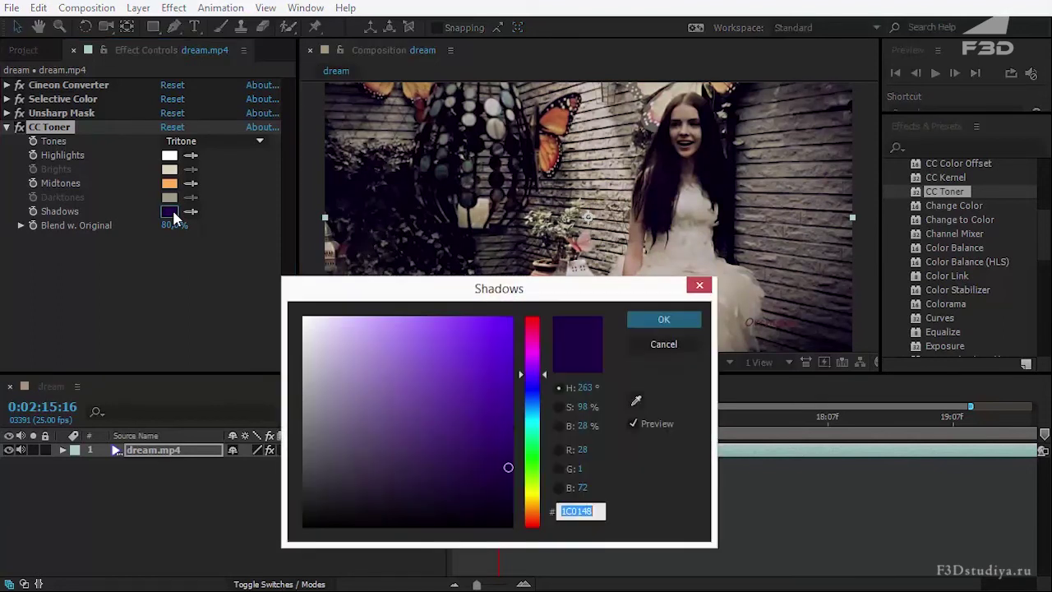
type("170148")
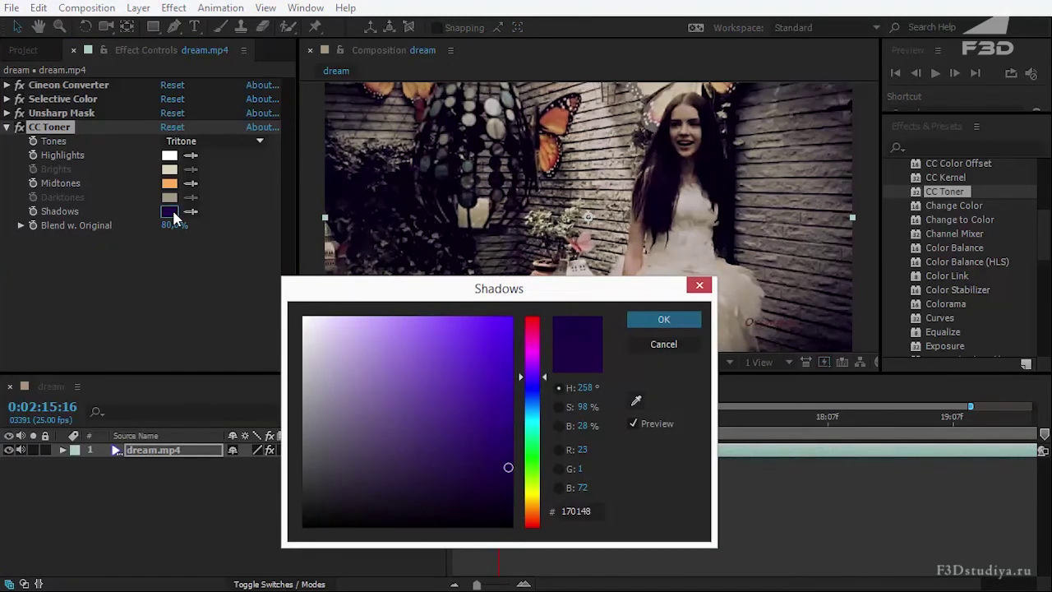
key("Return")
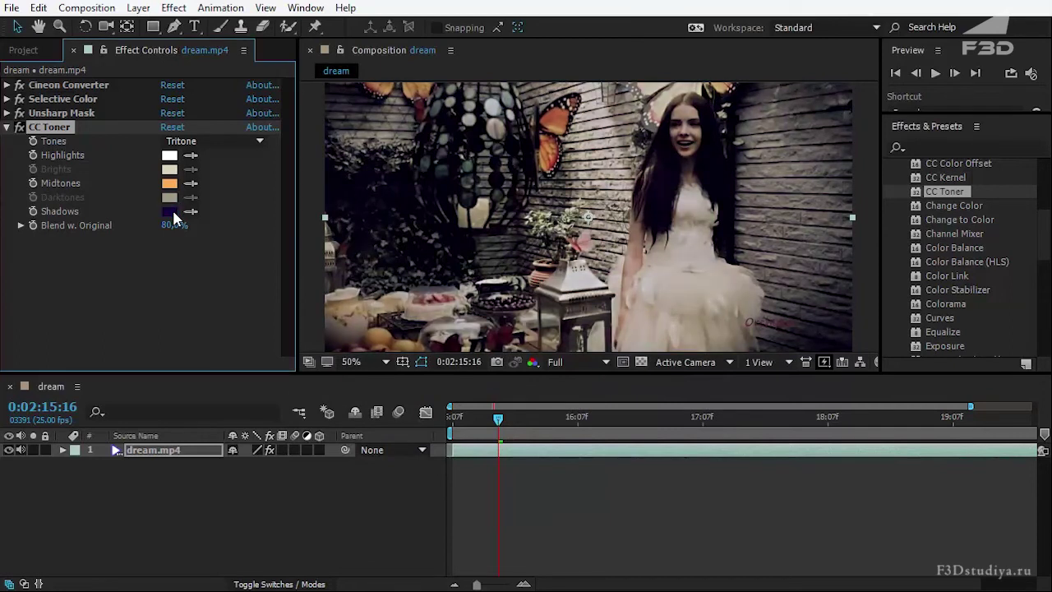
key("comma")
- Try Blend w. Original at 70% and 85%, settle on 80%, then collapse CC Toner
key("period")
key("ctrl+grave")
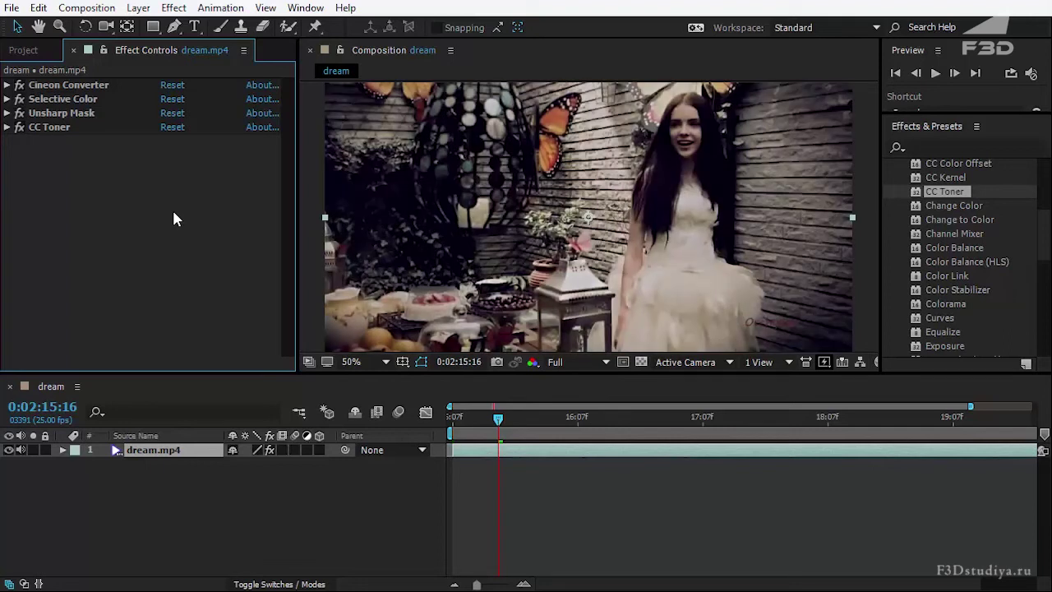
key("comma")
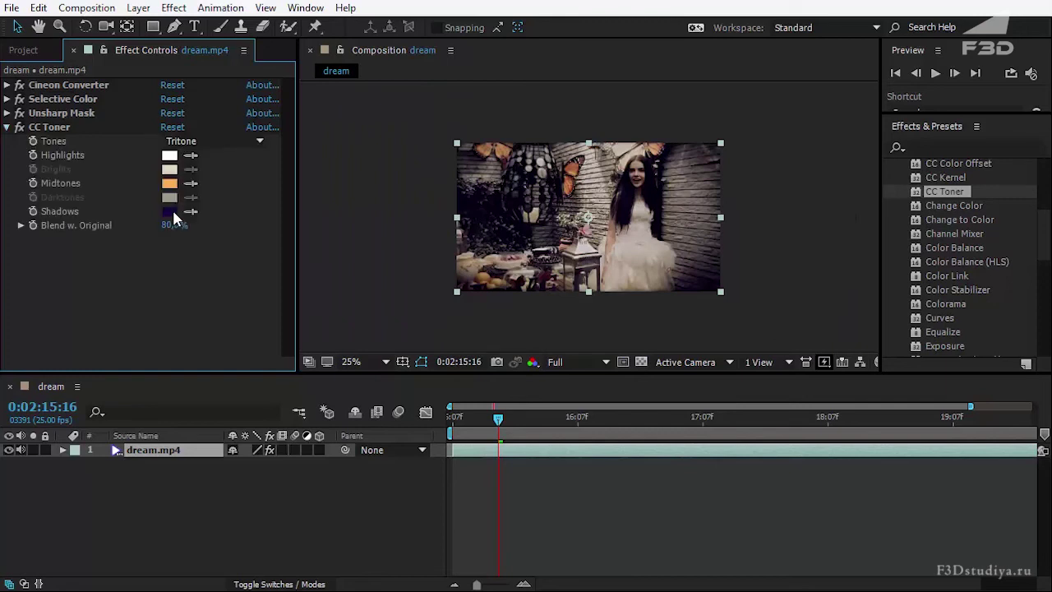
key("period")
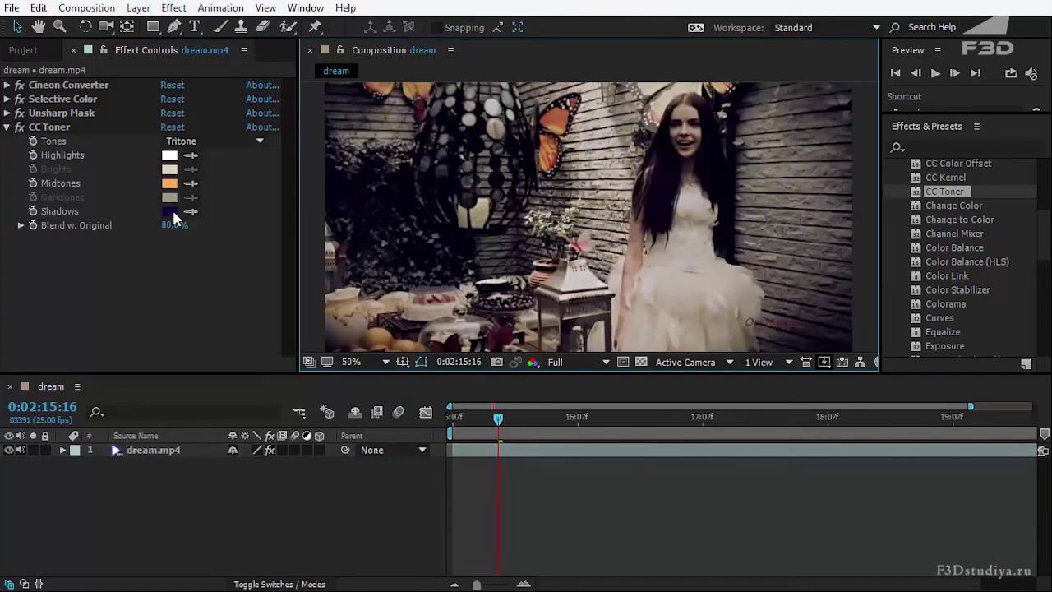
left_click(173, 222)
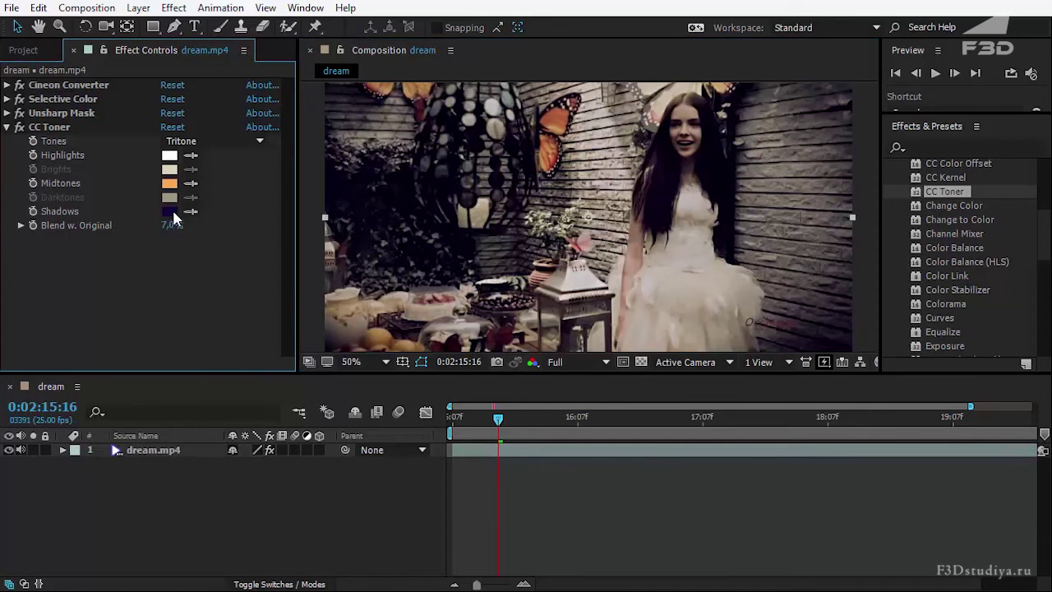
type("0")
key("Return")
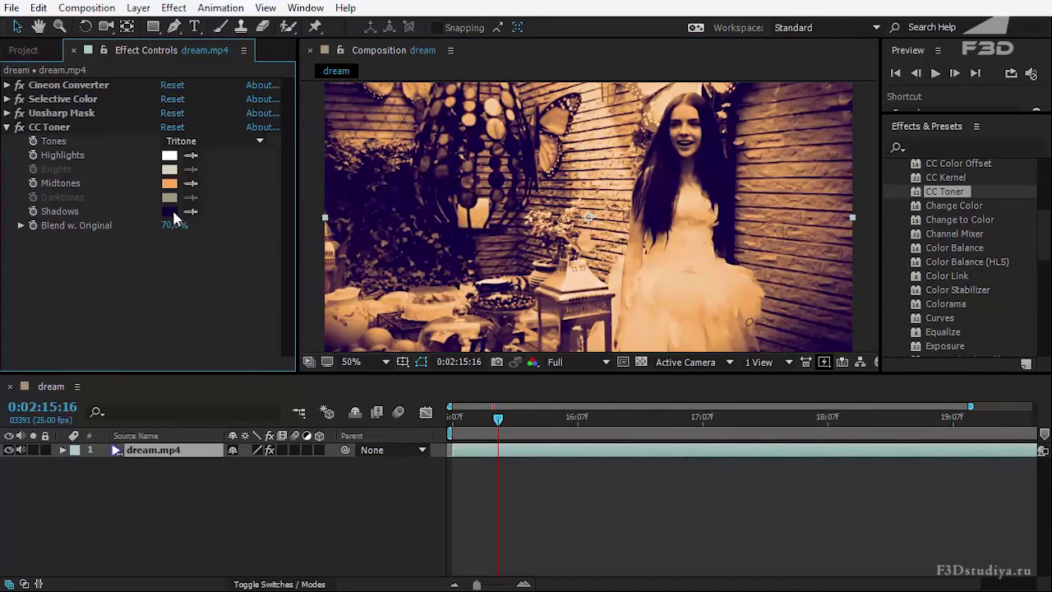
key("Return")
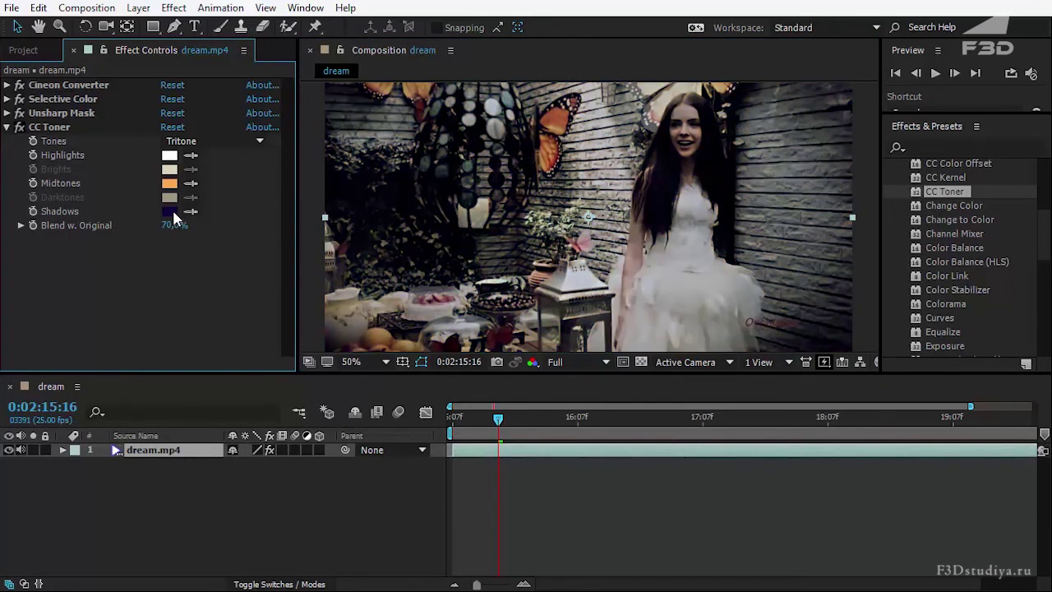
type("85")
key("Return")
type("80")
key("Return")
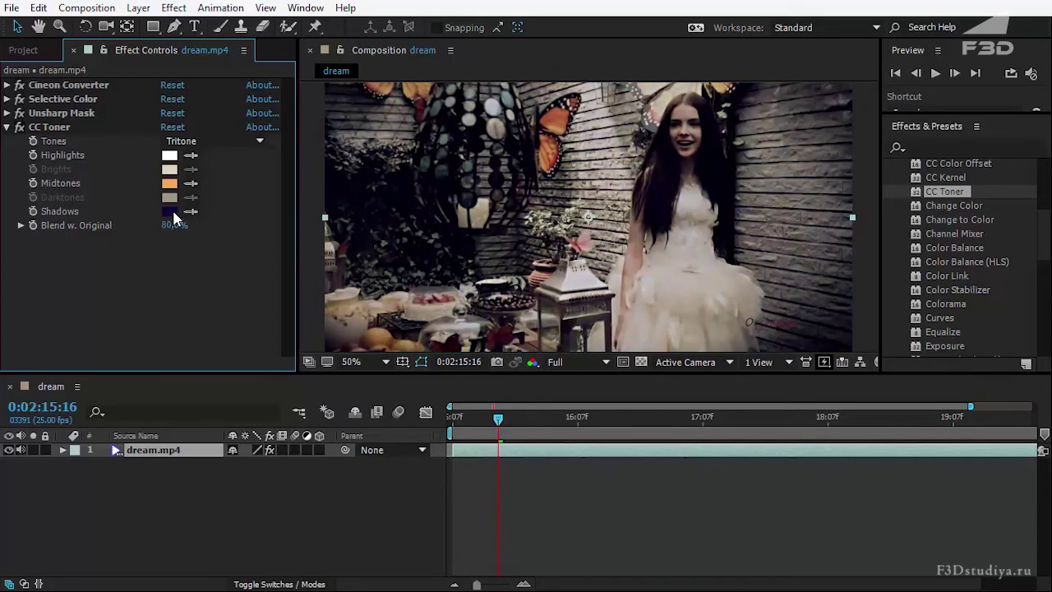
key("ctrl+grave")
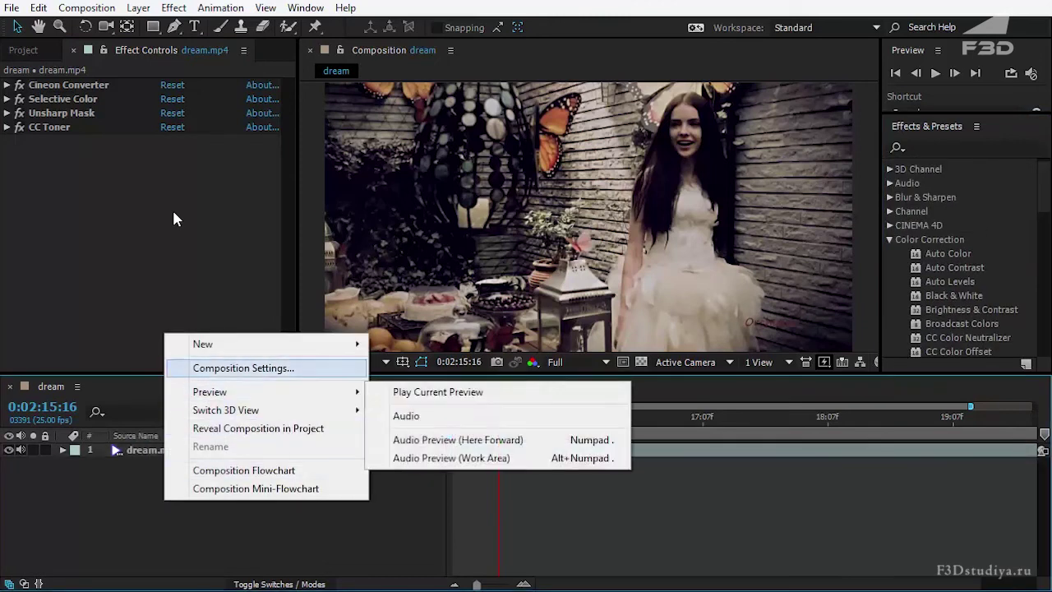
- Set the Unsharp Mask radius to 20 and collapse its settings
key("Up")
key("Up")
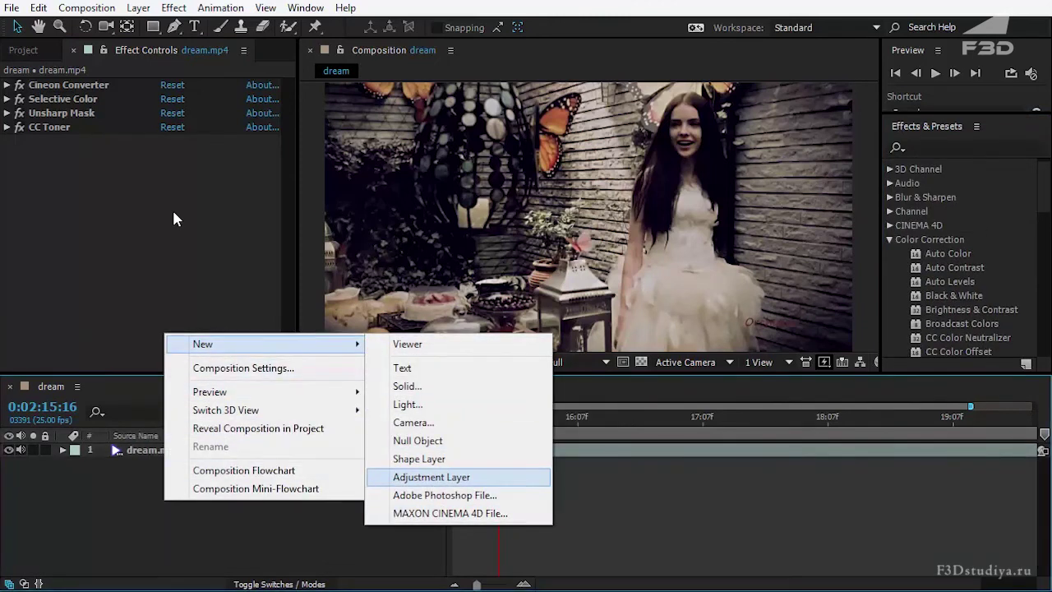
key("Down")
key("Down")
key("Escape")
key("Escape")
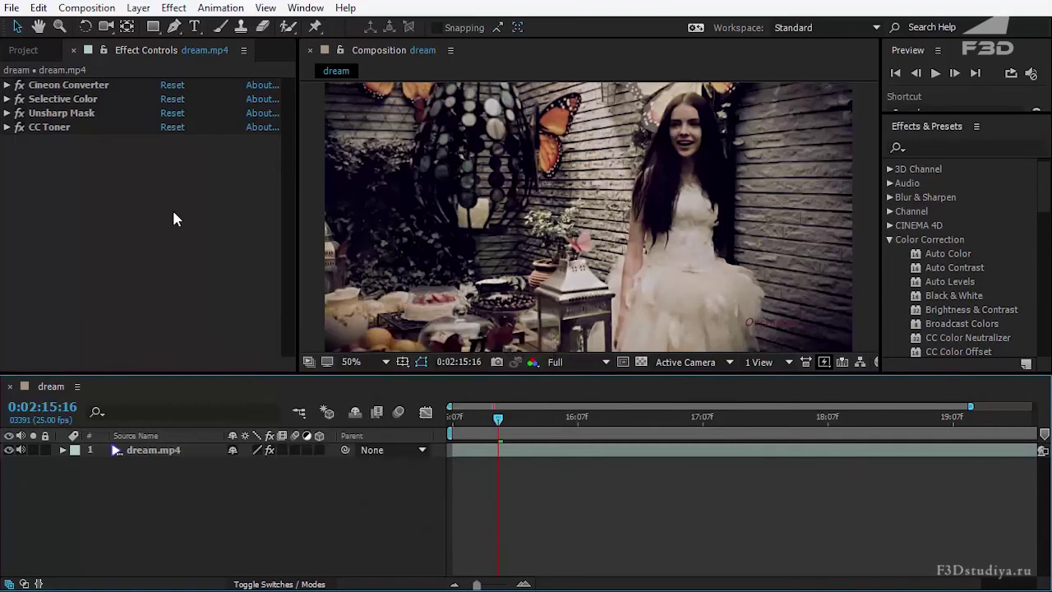
left_click(143, 276)
left_click(4, 115)
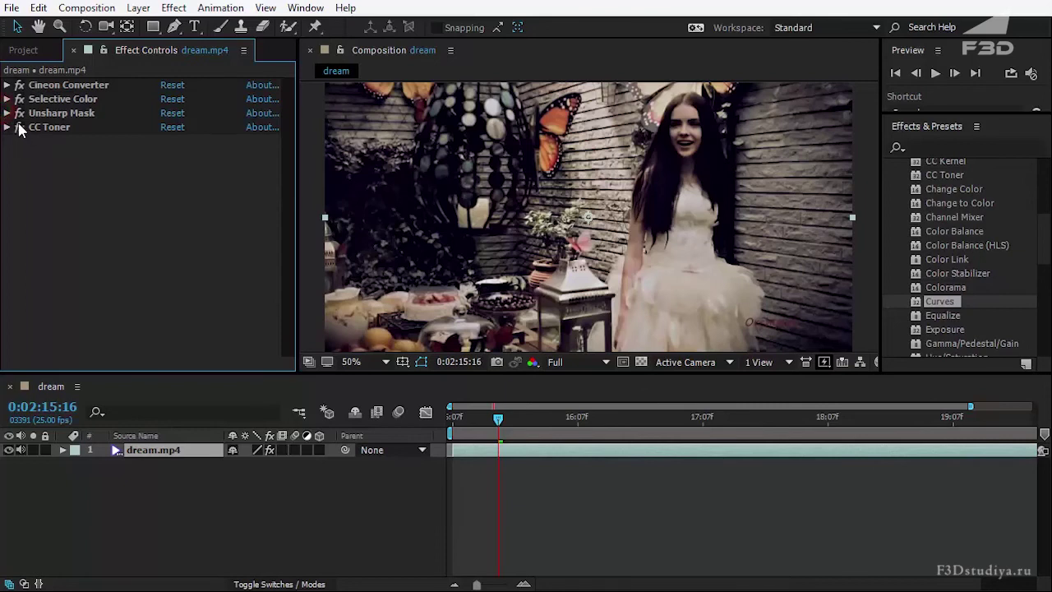
left_click(7, 114)
left_click(168, 140)
type("20")
key("Return")
left_click(4, 115)
- Drag Hue/Saturation from Effects & Presets onto the dream.mp4 layer
left_click(93, 219)
left_click(321, 482)
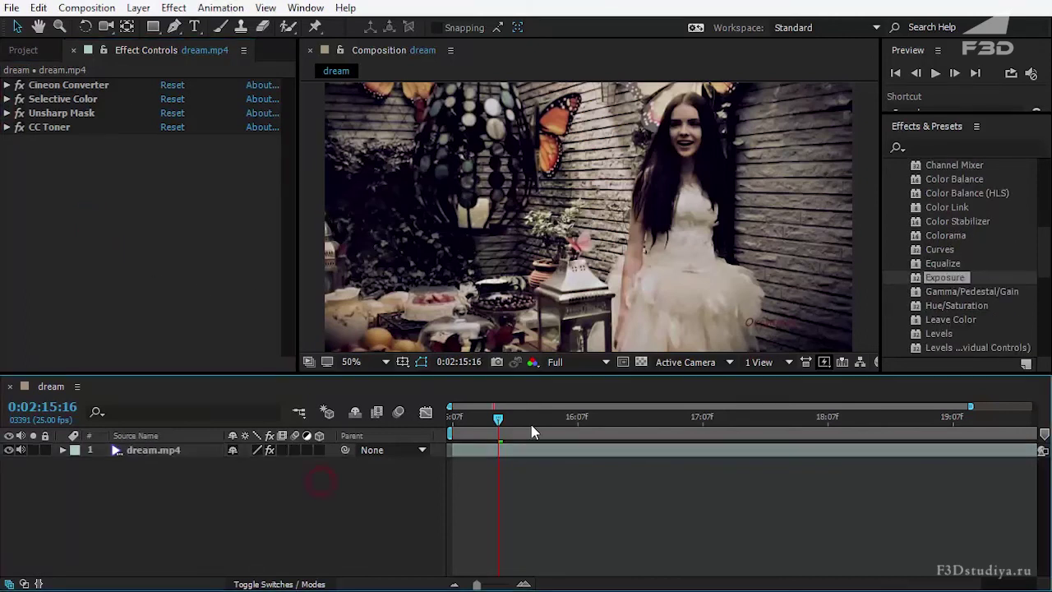
left_click(1041, 263)
scroll(1041, 281, "down", 3)
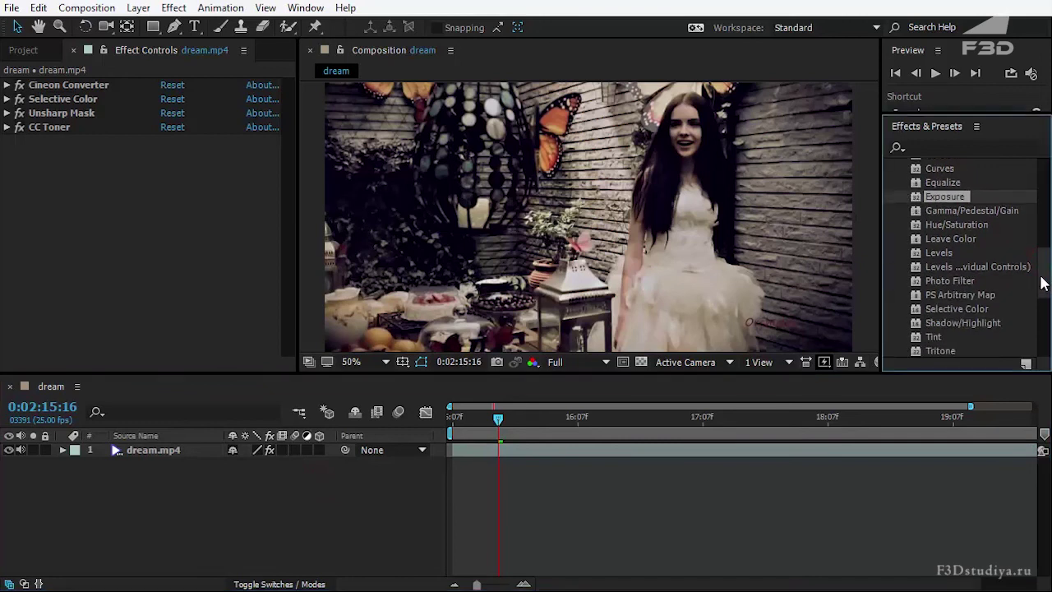
left_click_drag(1041, 238, 1037, 189)
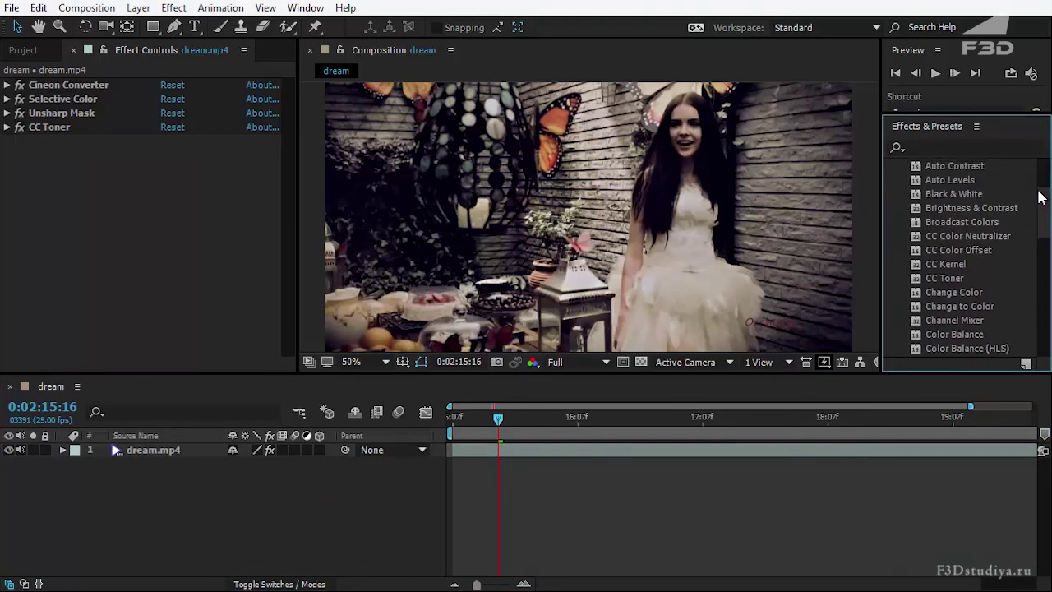
left_click_drag(1037, 189, 1040, 232)
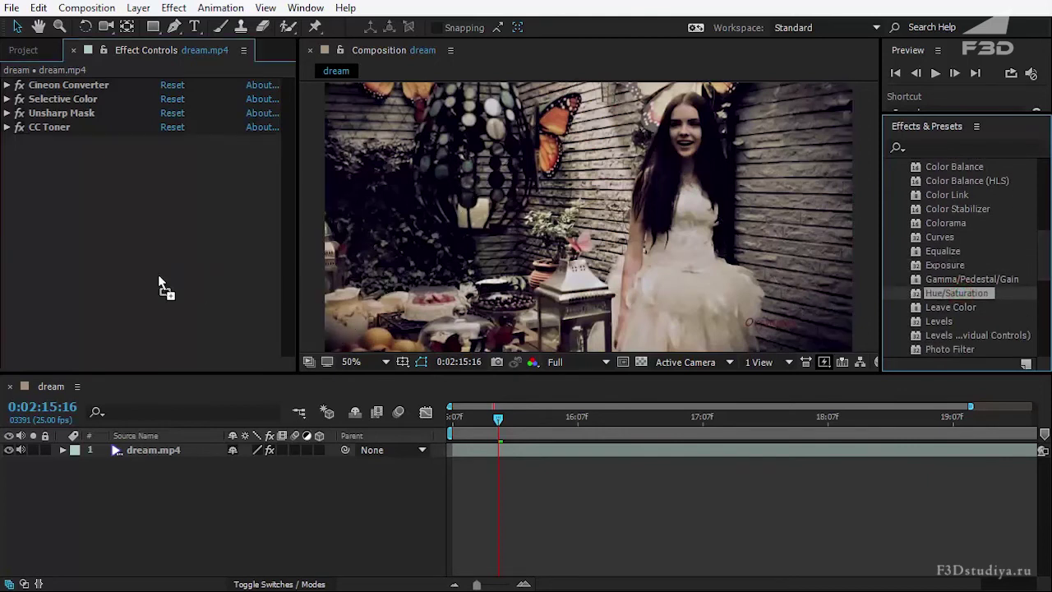
left_click_drag(961, 294, 158, 287)
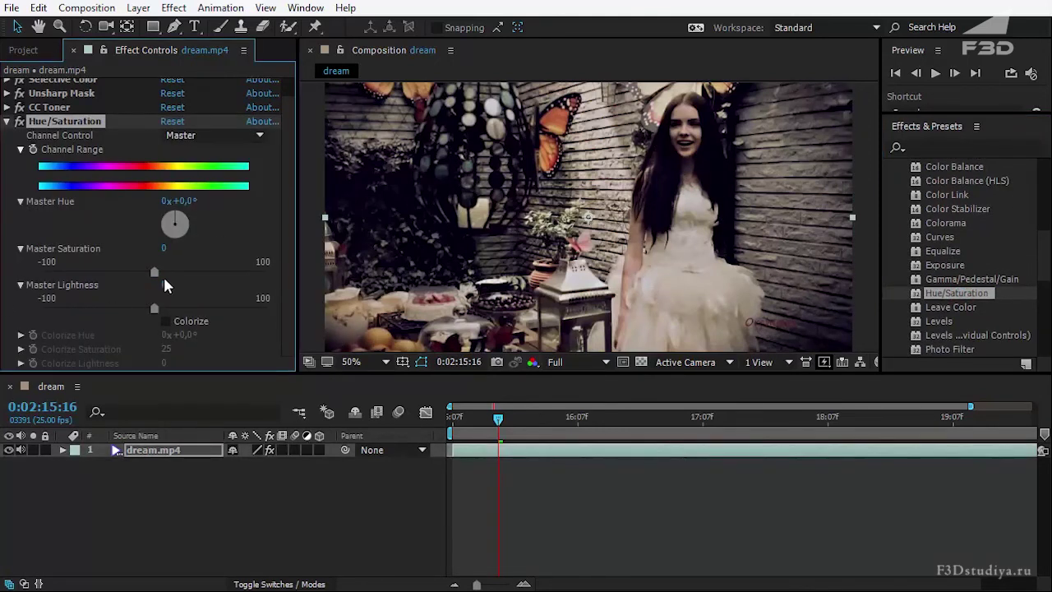
- Set master saturation to -28 and Magentas saturation to 24 after trying other values
left_click(193, 276)
left_click(75, 271)
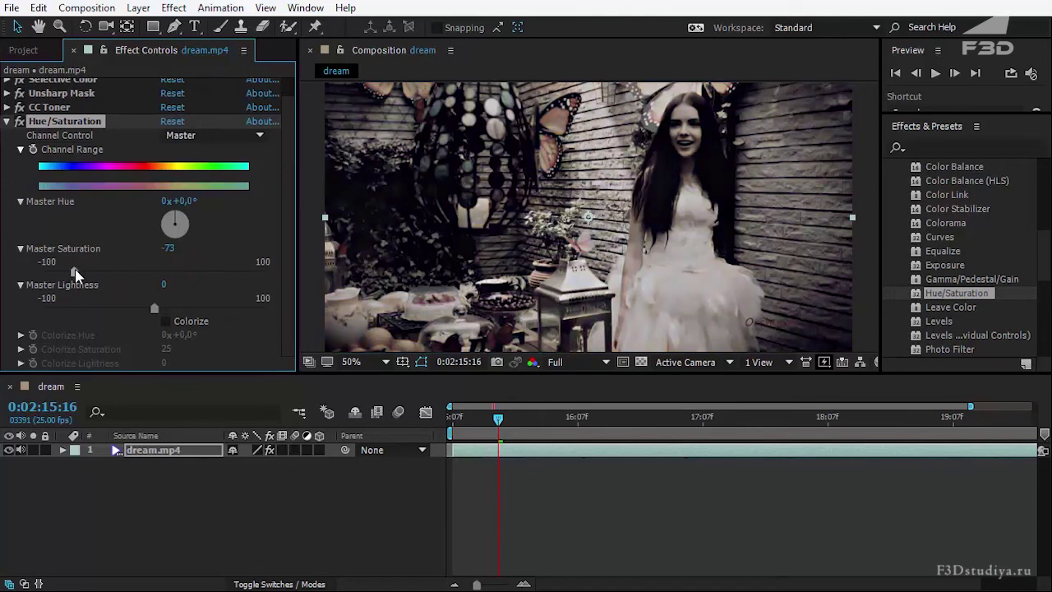
left_click(124, 272)
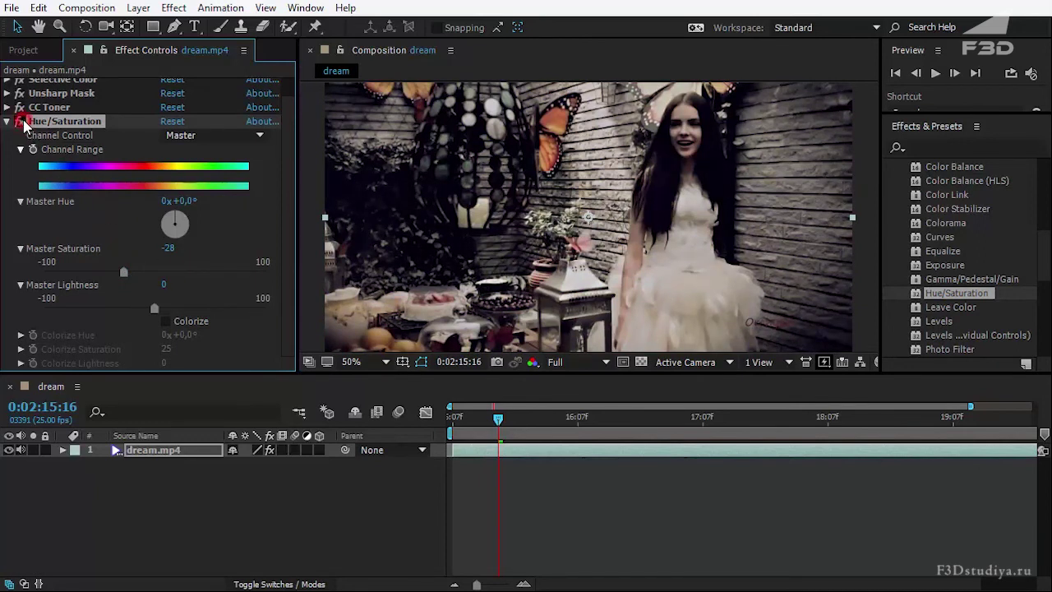
left_click(205, 135)
left_click(207, 265)
left_click(204, 272)
left_click(239, 273)
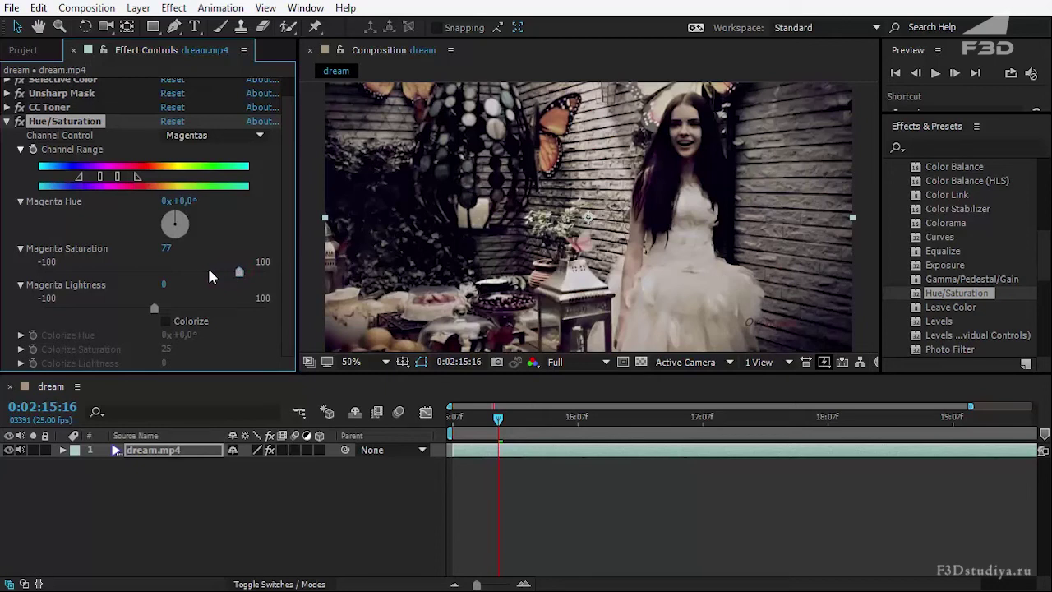
left_click(201, 272)
left_click(181, 273)
- Raise Blues saturation to 32 and Cyans to 49, then delete Hue/Saturation
left_click(212, 135)
left_click(201, 244)
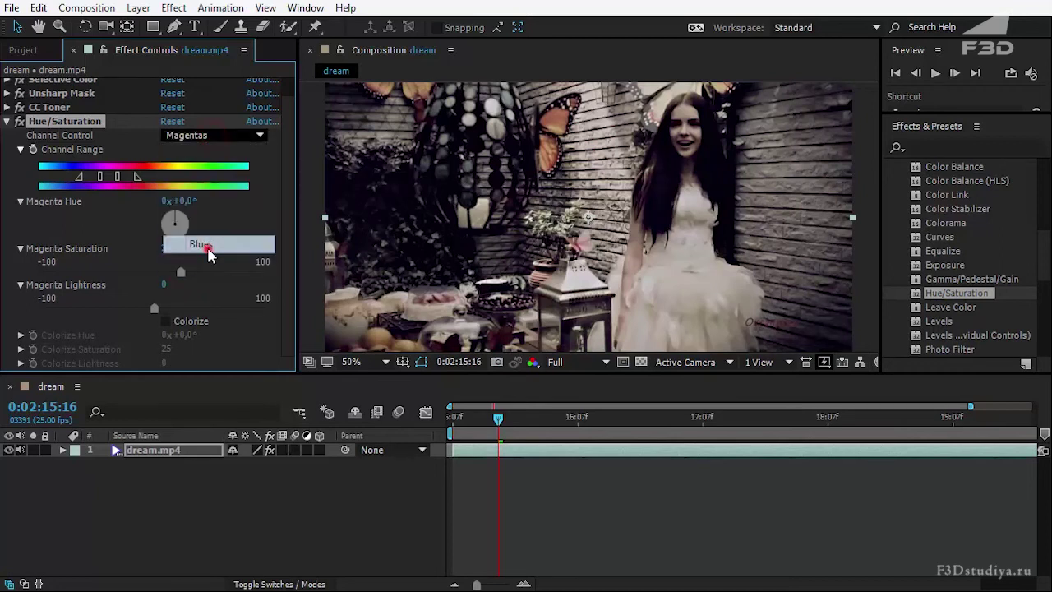
left_click(190, 272)
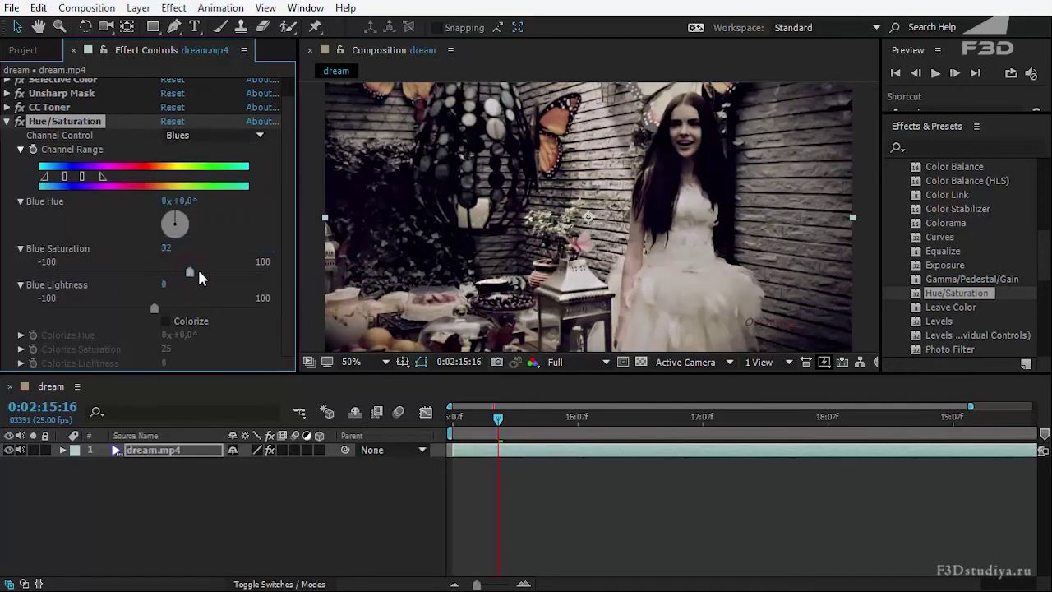
left_click(218, 135)
left_click(206, 226)
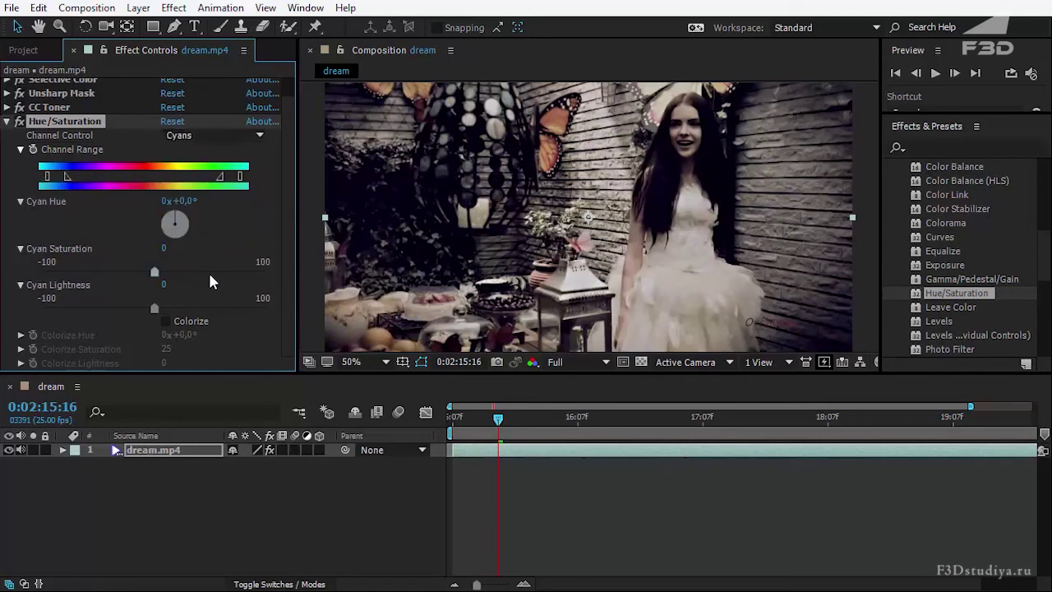
left_click(209, 272)
key("Delete")
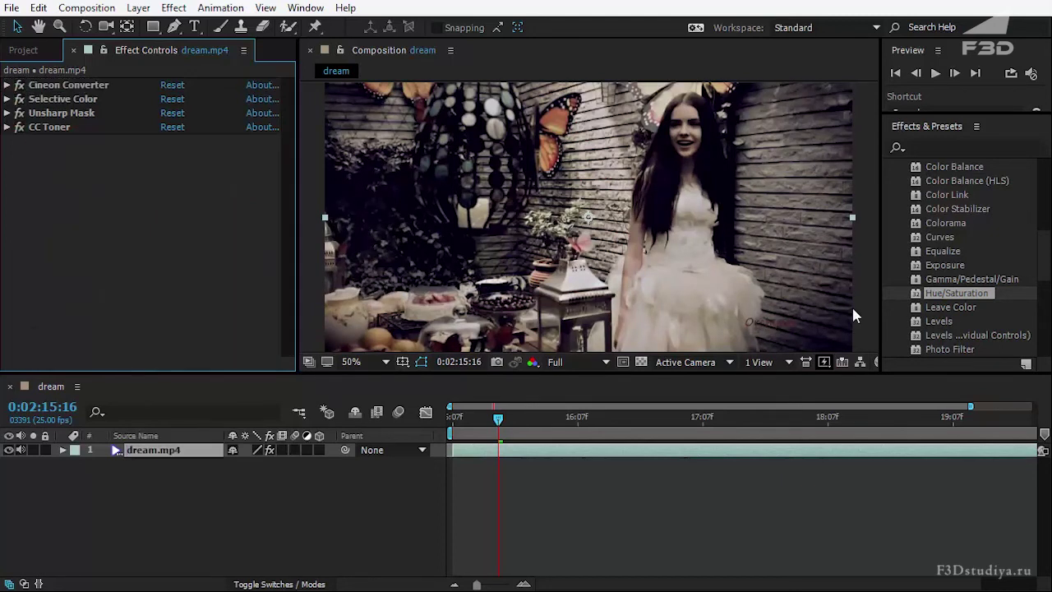
- Reapply Hue/Saturation to dream.mp4 and set Reds saturation to 20
mouse_move(933, 291)
left_mouse_down()
mouse_move(115, 236)
mouse_move(107, 224)
left_mouse_up()
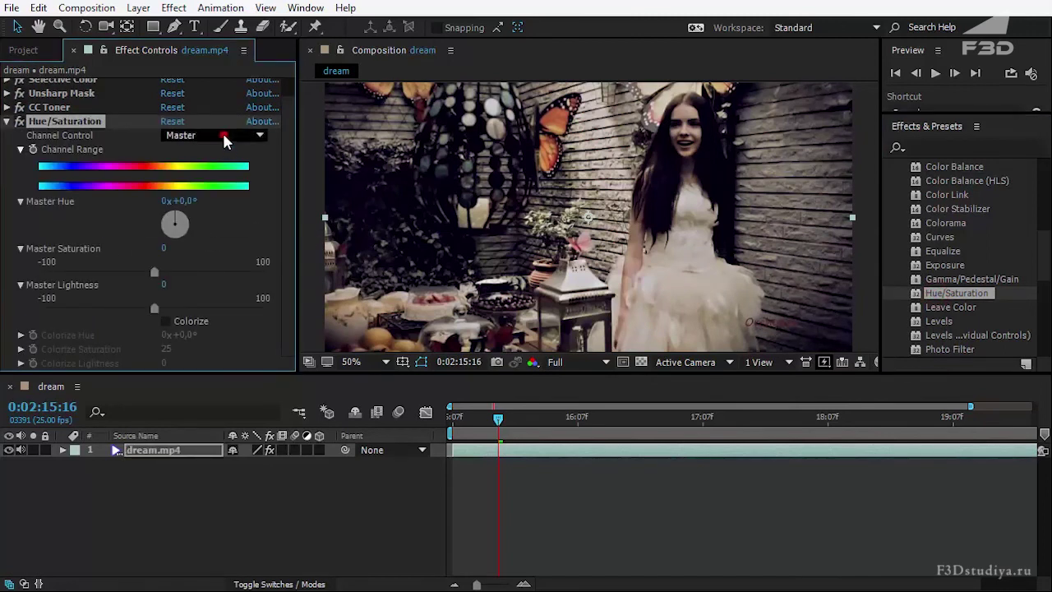
left_click(224, 136)
left_click(205, 171)
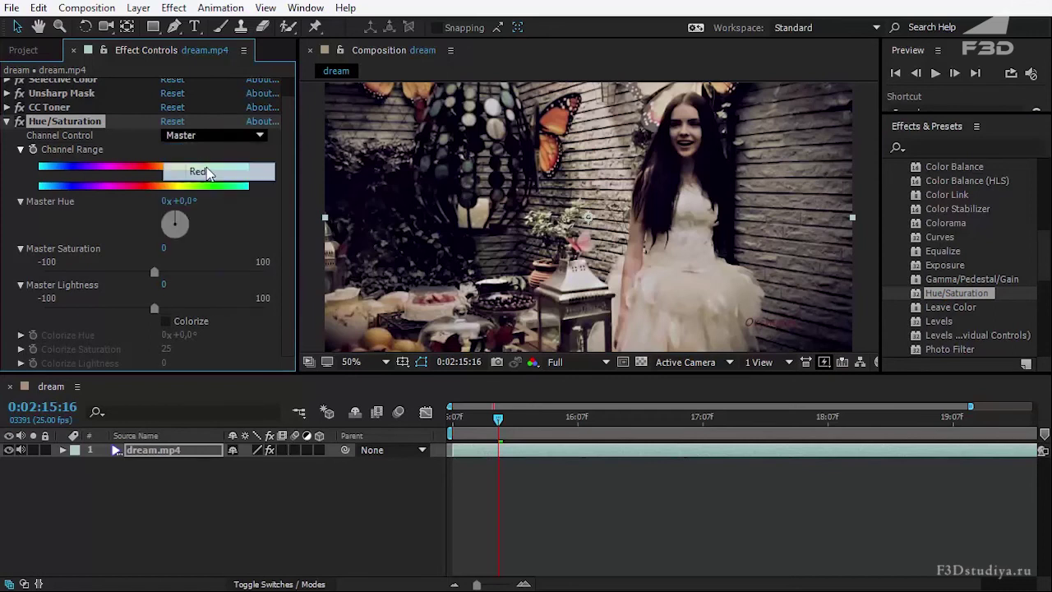
left_click(164, 249)
type("20")
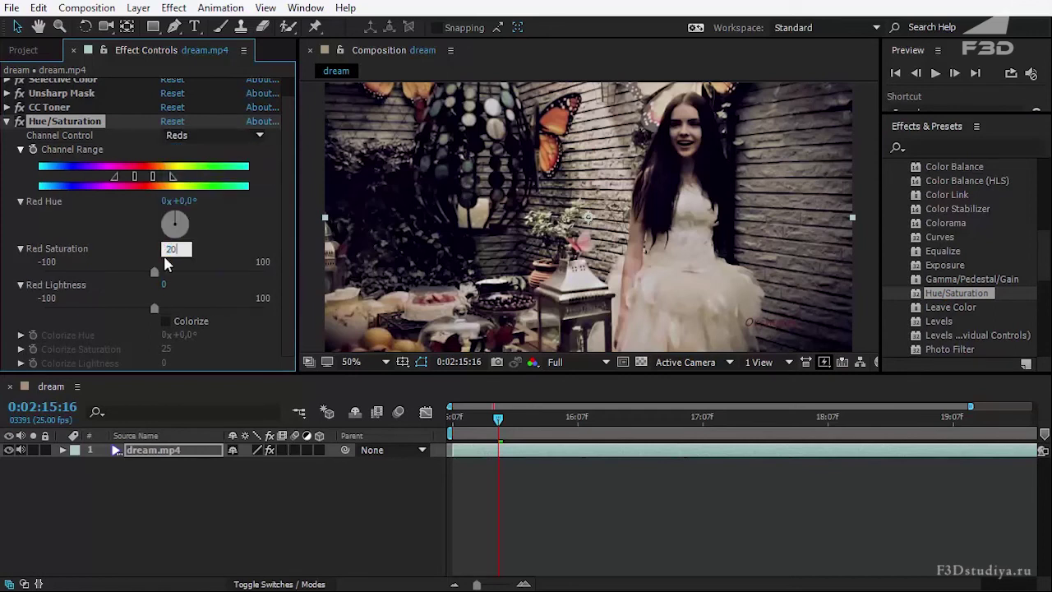
key("Return")
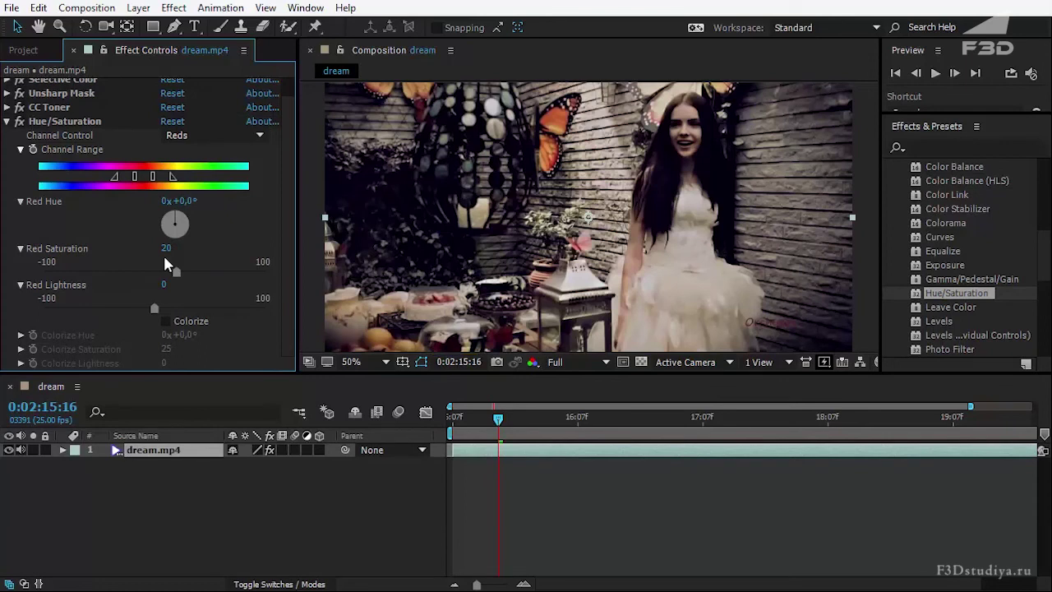
- Set Yellows saturation to 10 and fit the composition preview to the viewer
left_click(213, 134)
left_click(188, 186)
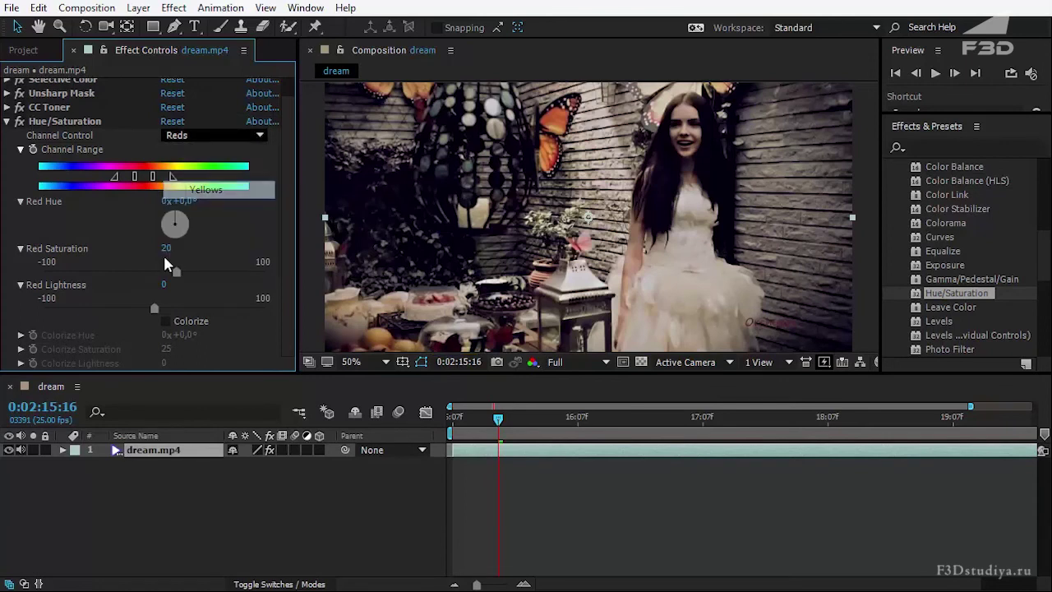
left_click(164, 258)
type("10")
key("Return")
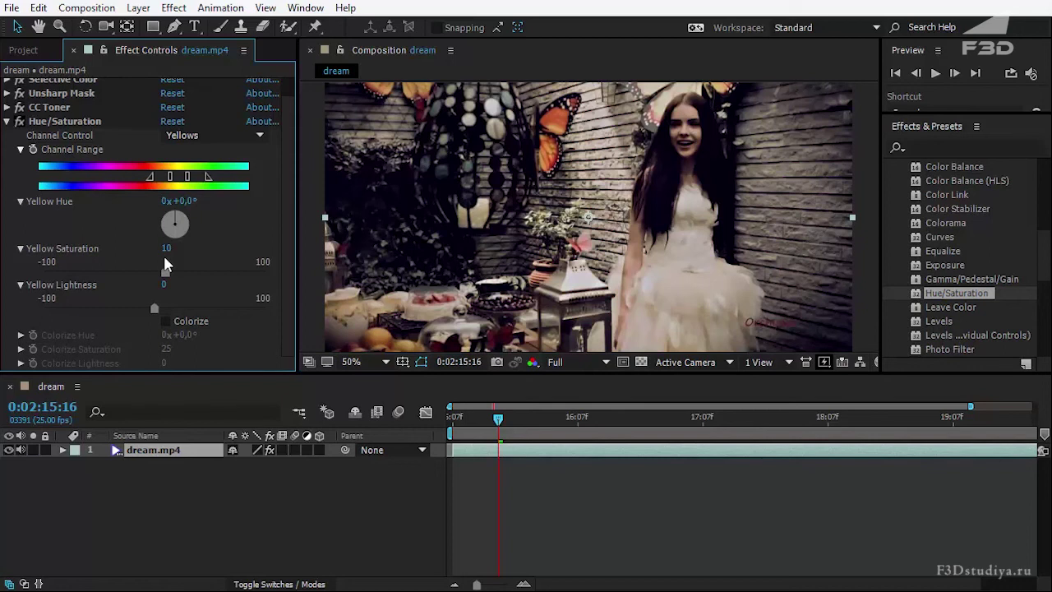
key("comma")
key("comma")
key("comma")
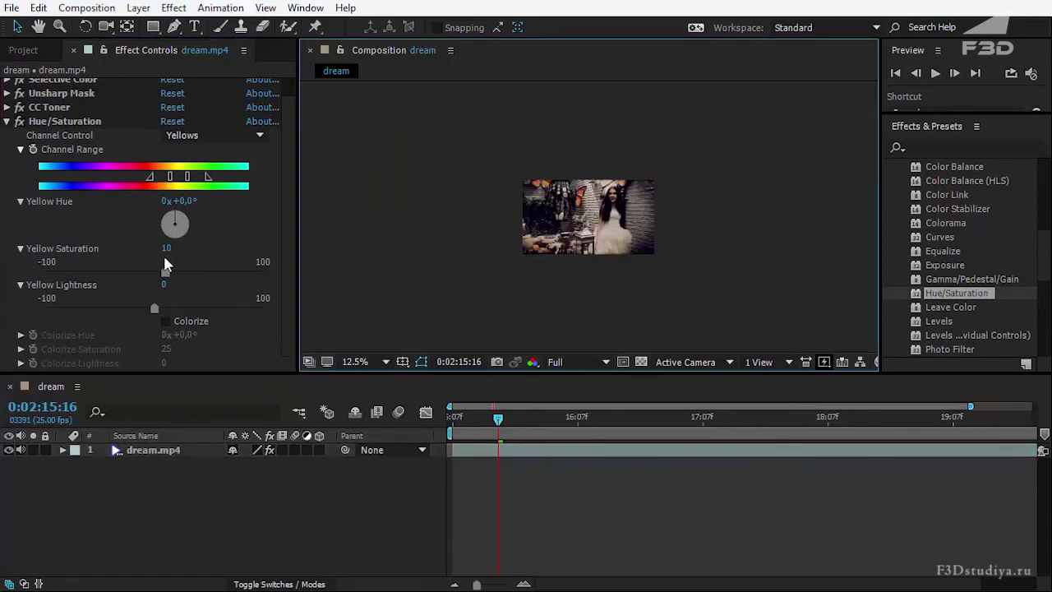
key("alt+slash")
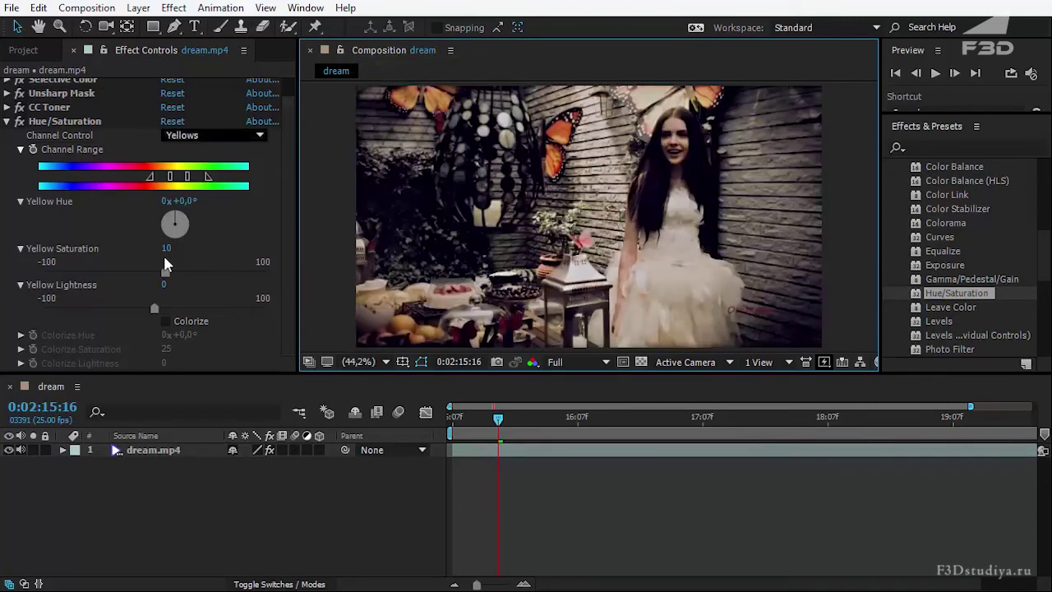
key("alt+Down")
key("Down")
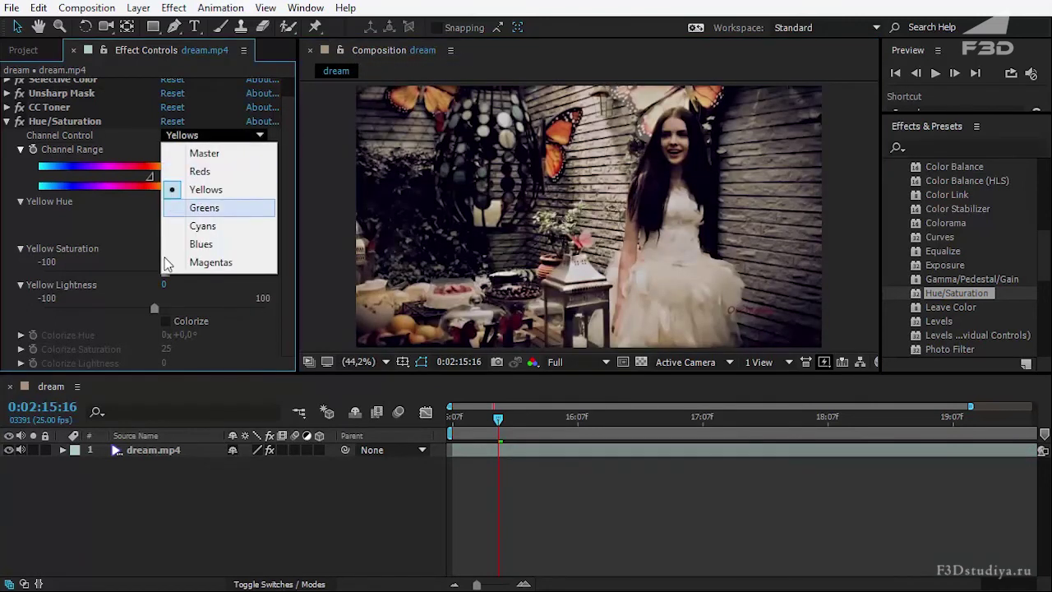
- Set the Greens channel saturation to -75
key("Return")
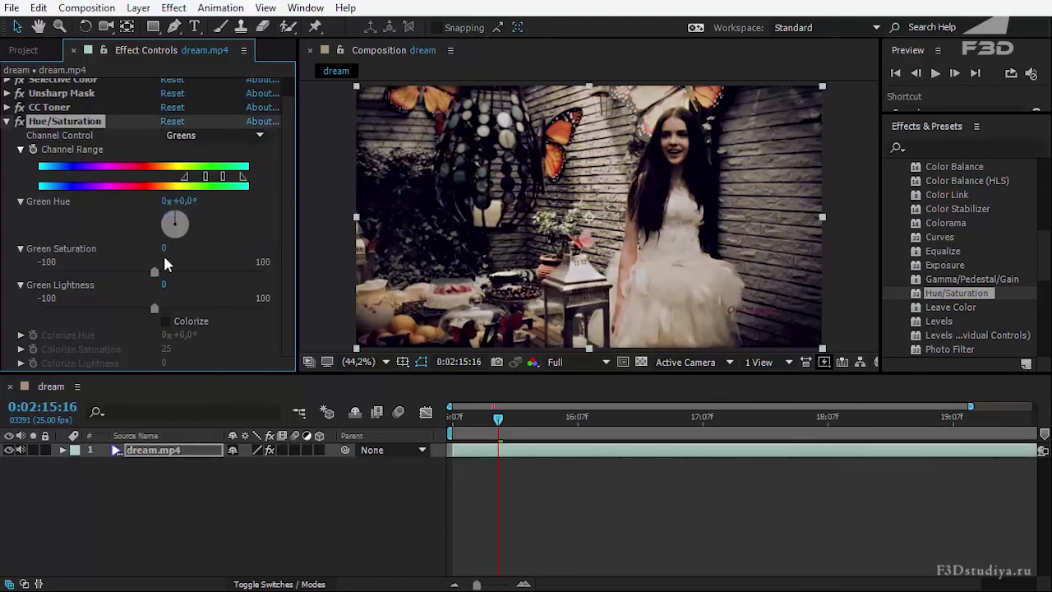
left_click(165, 255)
type("1")
key("BackSpace")
type("-75")
key("Return")
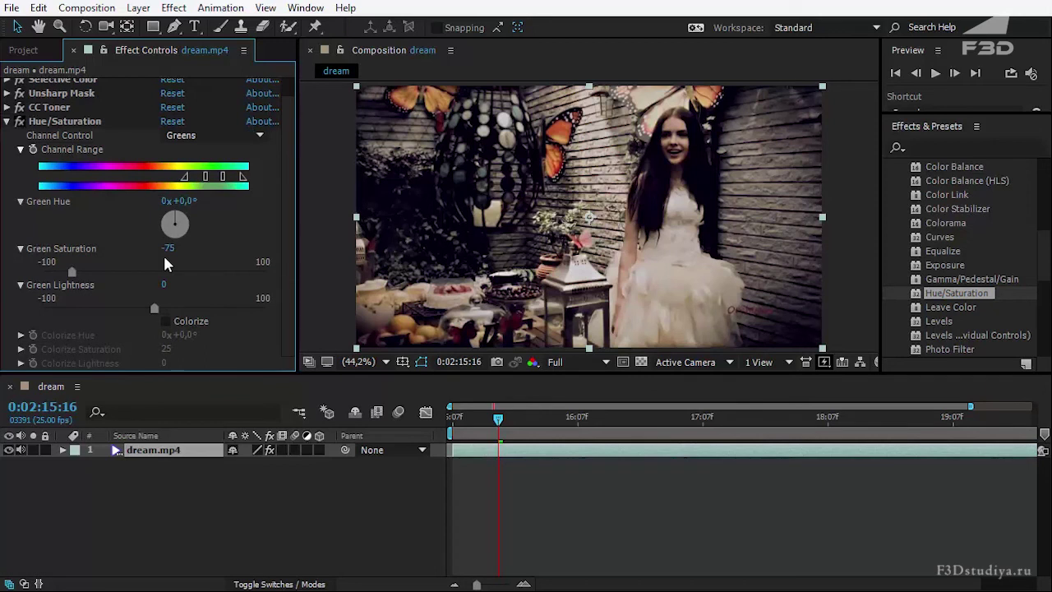
- Set Cyans saturation to 15, deselect the layer, and switch Channel Control to Magentas
left_click(212, 135)
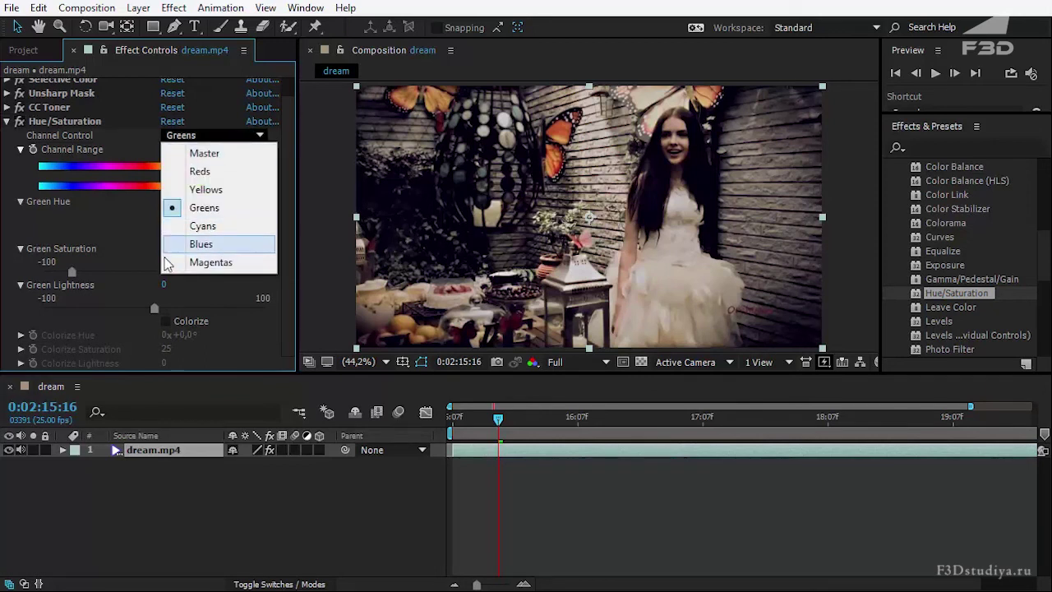
left_click(168, 225)
left_click(165, 250)
type("15")
key("Return")
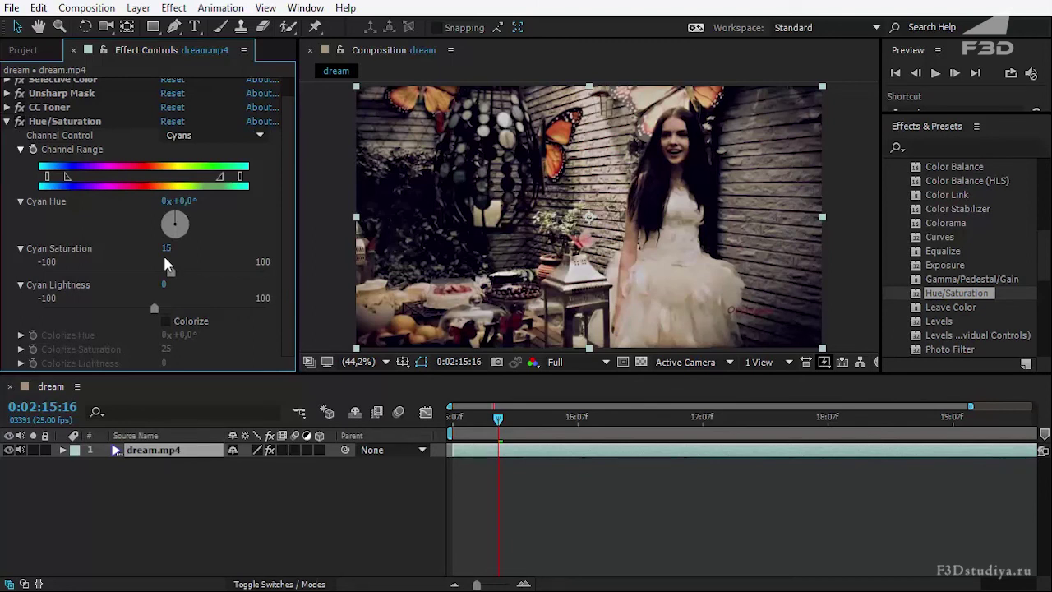
key("ctrl+shift+a")
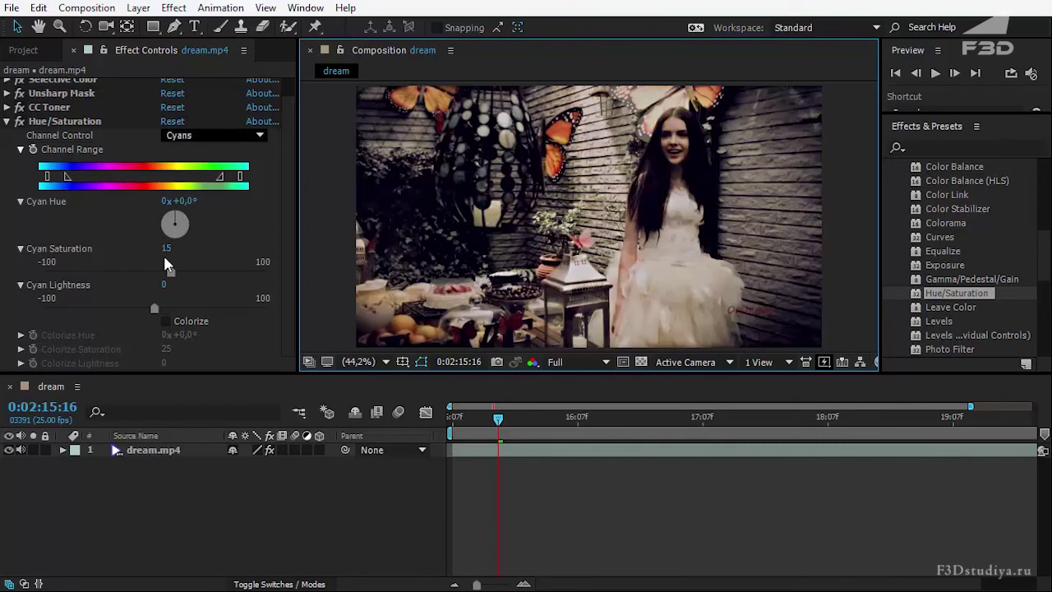
left_click(214, 135)
left_click(165, 263)
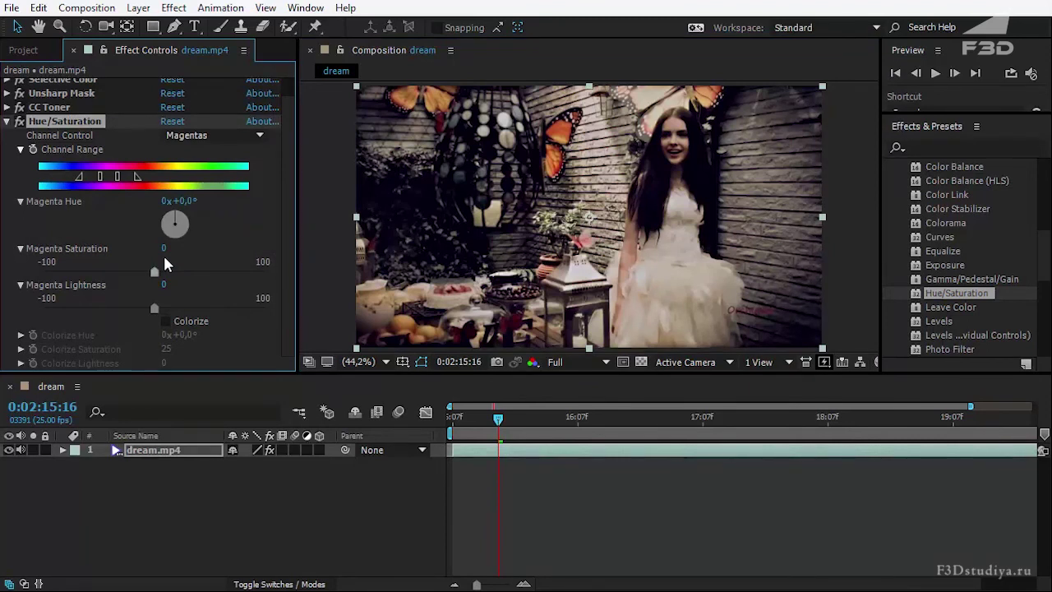
- Try Colorize, undo it, and collapse every effect to a single row
left_click(166, 320)
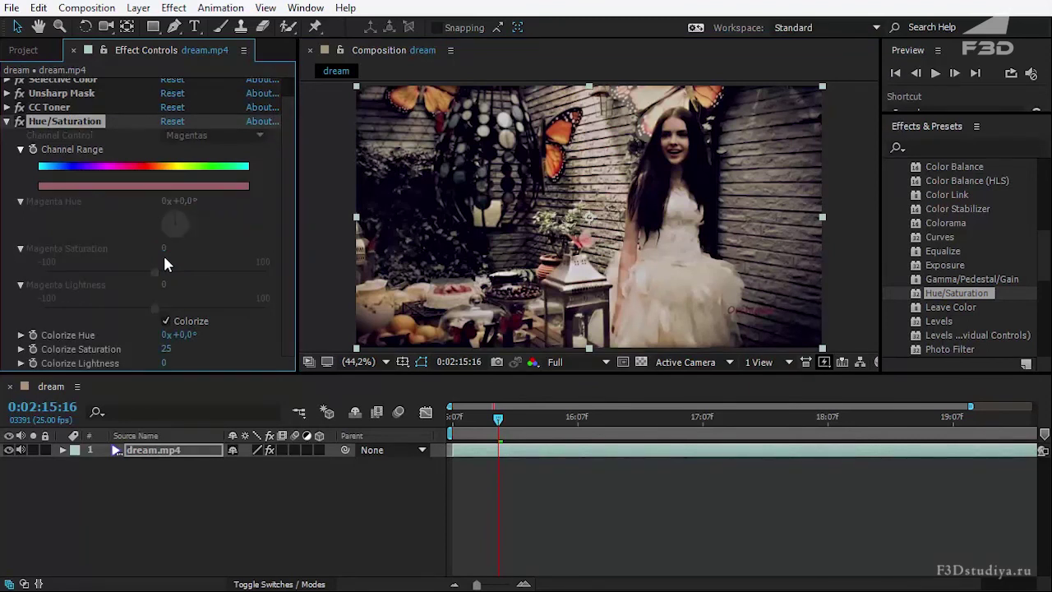
key("ctrl+z")
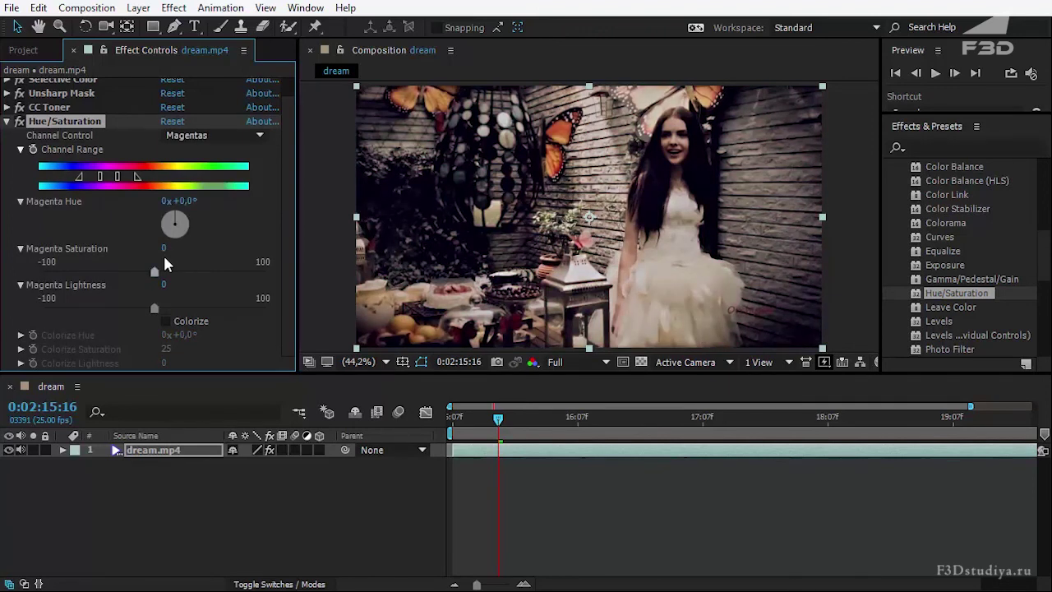
key("ctrl+grave")
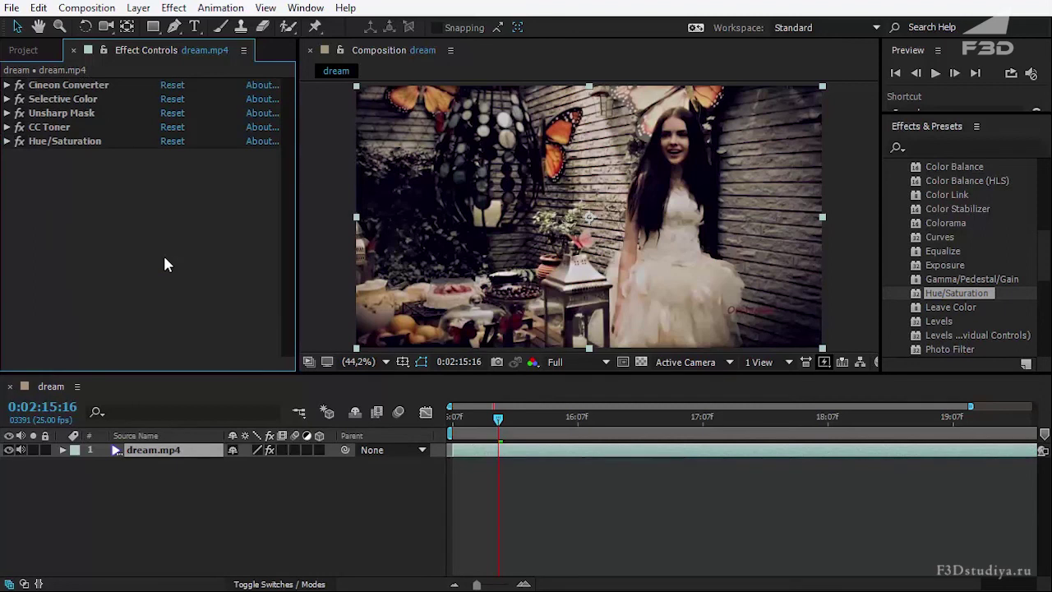
- Toggle all five effects off and on to compare, then collapse Color Correction in Effects & Presets
left_click(19, 84)
left_click(19, 98)
left_click(19, 113)
left_click(19, 126)
left_click(19, 141)
left_click(18, 127)
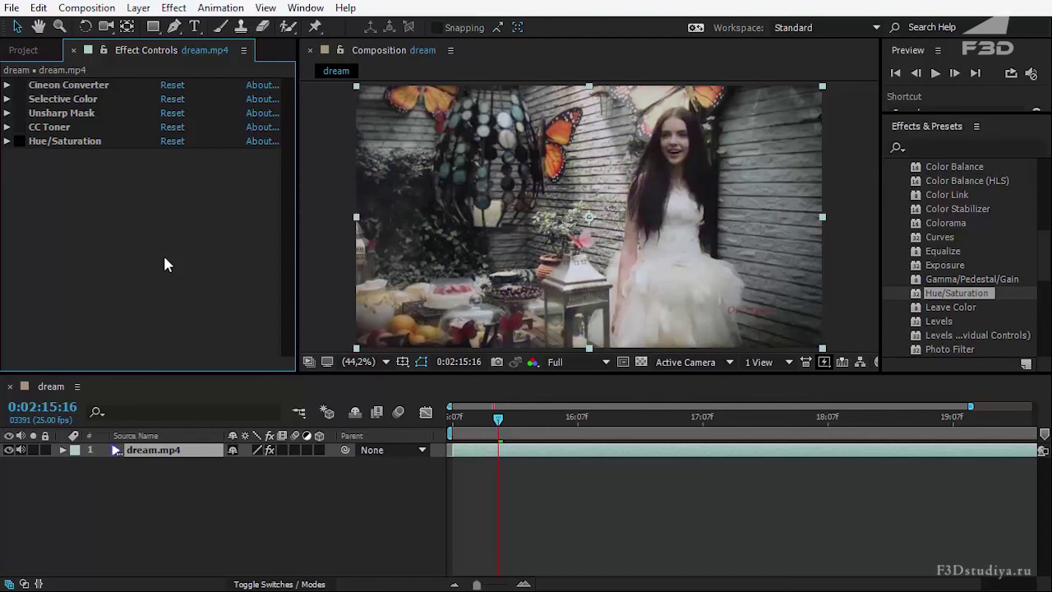
left_click(19, 99)
left_click(19, 85)
left_click(19, 112)
left_click(18, 141)
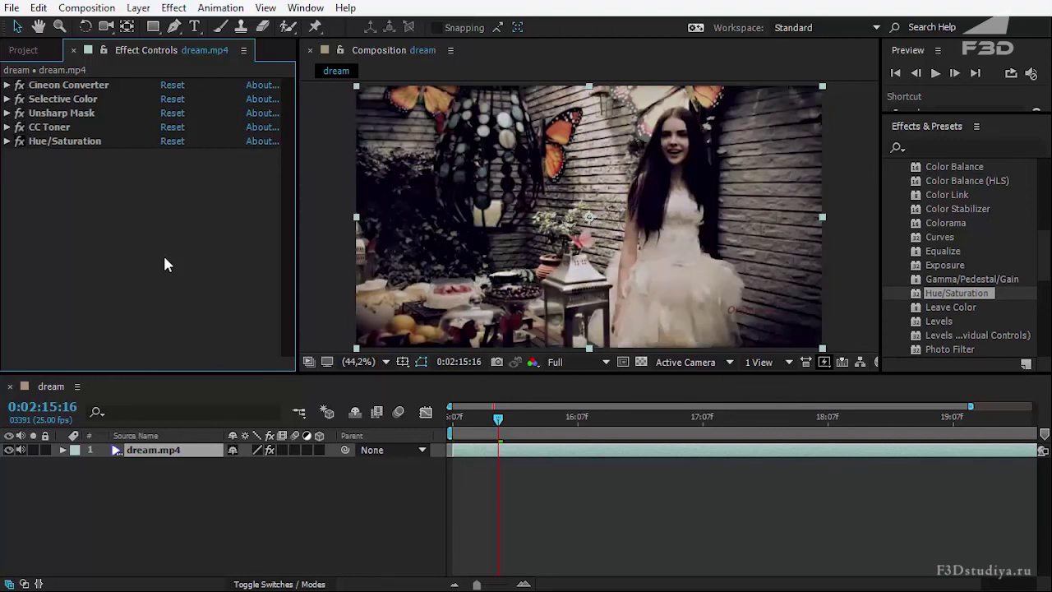
left_click(19, 85)
left_click(19, 98)
left_click(19, 113)
left_click(18, 126)
left_click(19, 140)
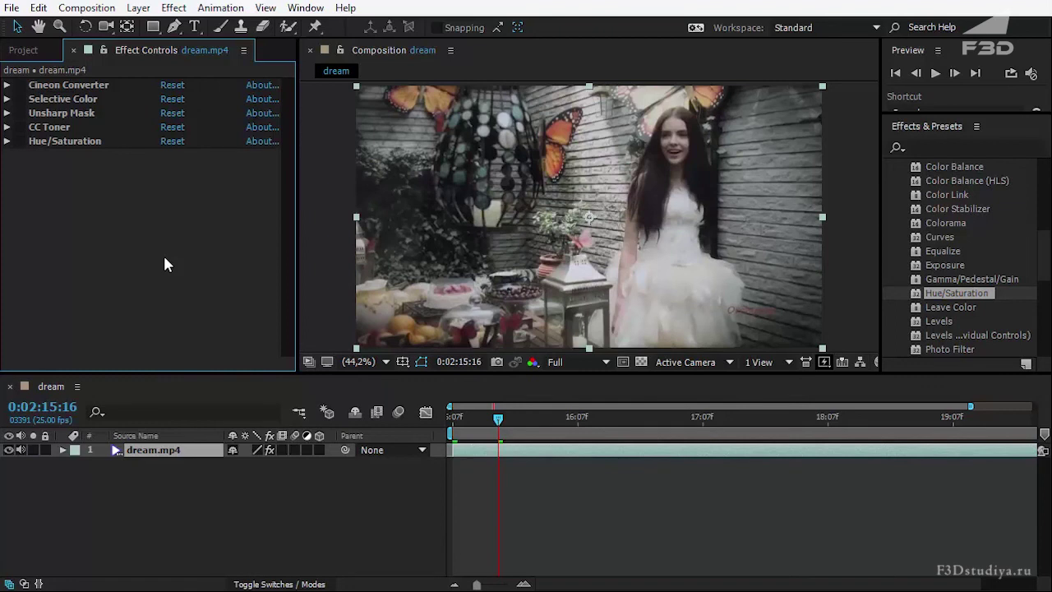
left_click(19, 140)
left_click(19, 127)
left_click(19, 113)
left_click(19, 99)
left_click(19, 84)
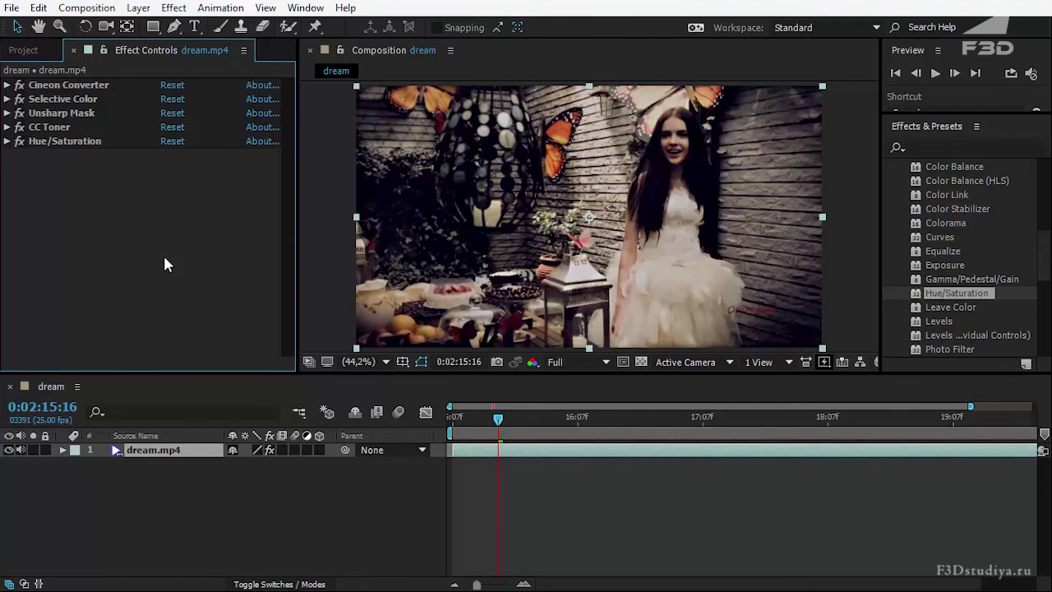
scroll(961, 257, "up", 10)
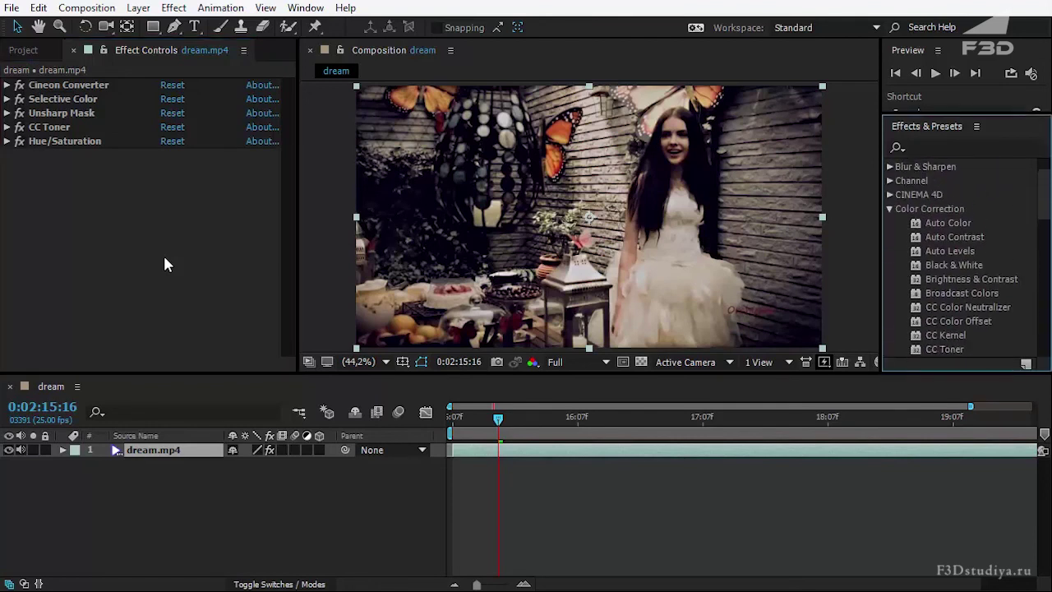
left_click(889, 208)
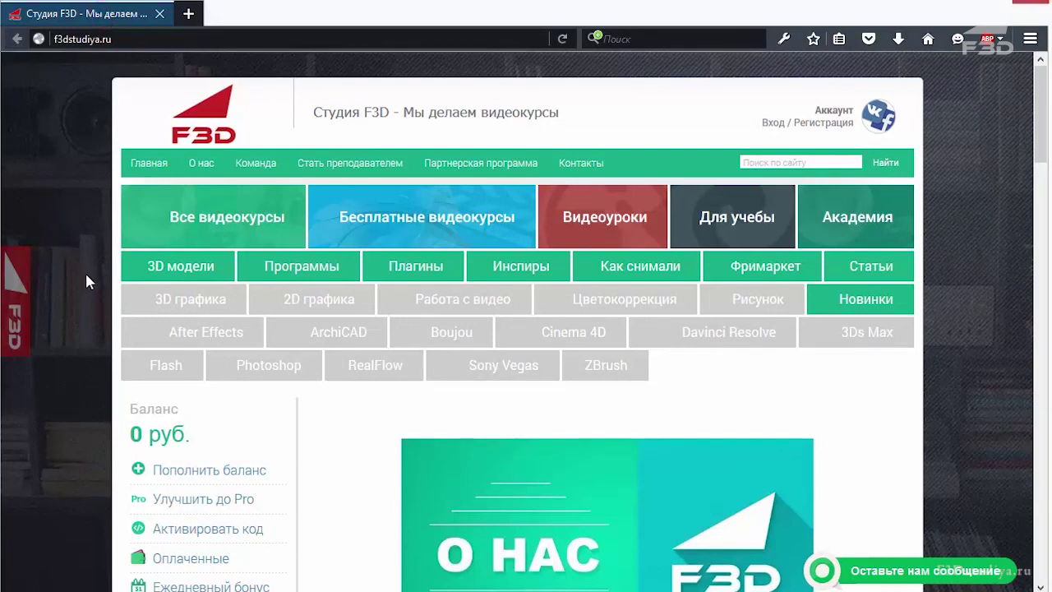
- Scroll the f3dstudiya.ru homepage to the 'Винтажная цветокоррекция в After Effects' post and pagination
scroll(86, 276, "down", 3)
scroll(86, 283, "down", 3)
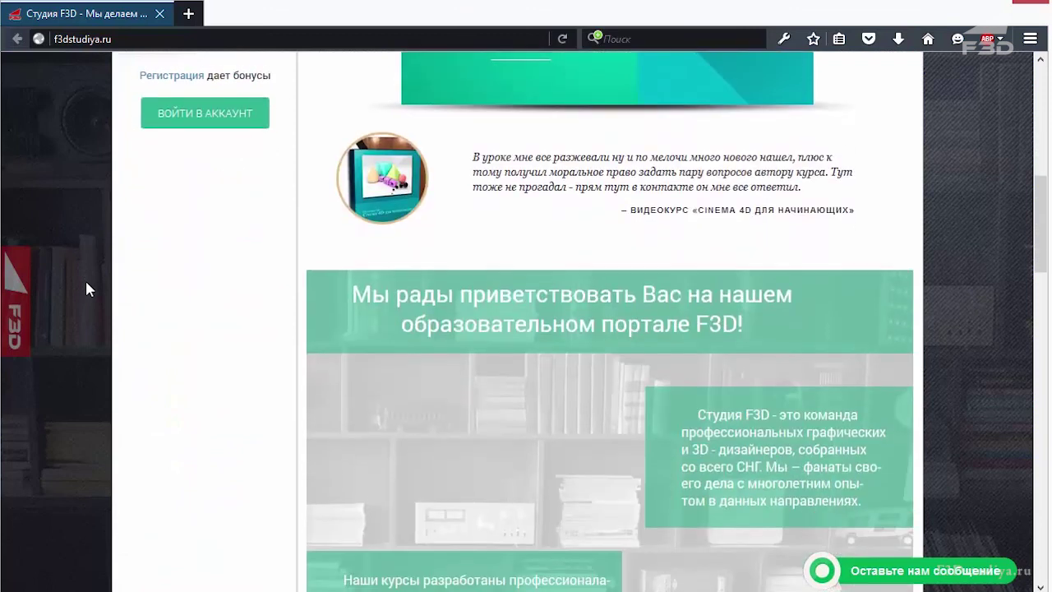
scroll(87, 282, "down", 3)
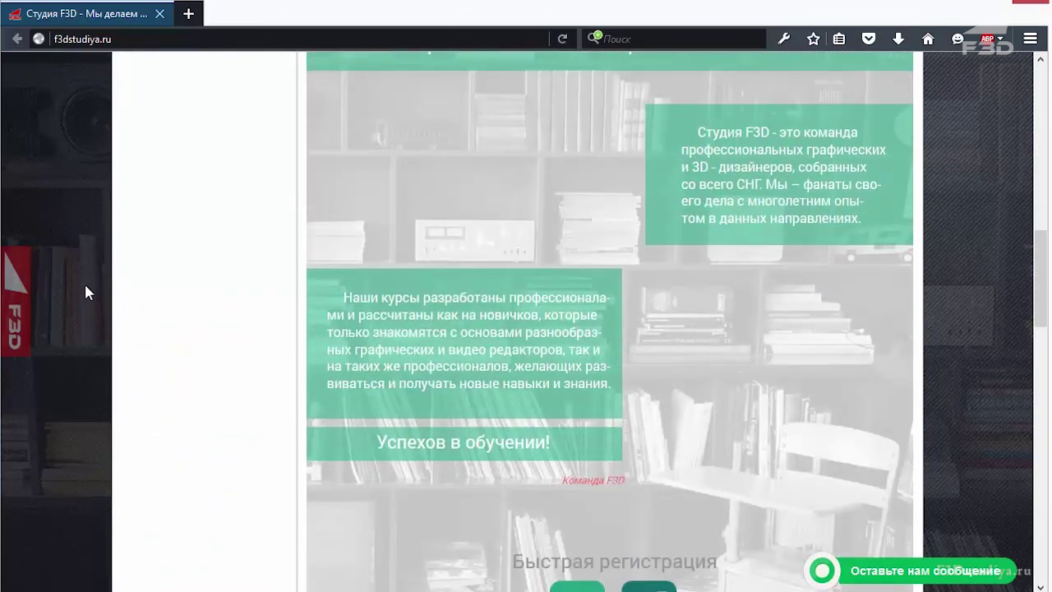
scroll(86, 288, "down", 7)
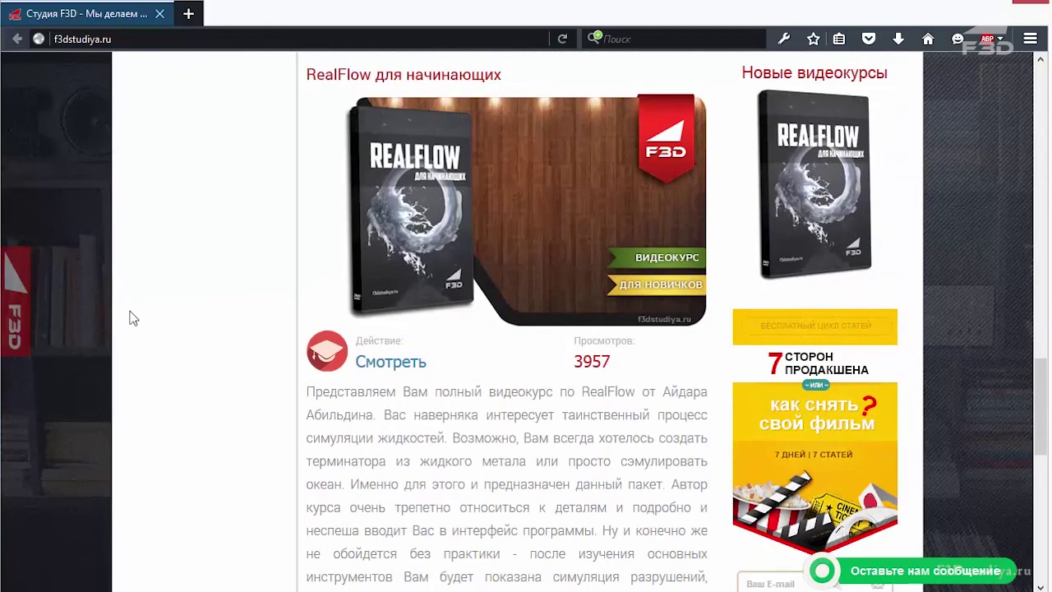
scroll(194, 314, "down", 4)
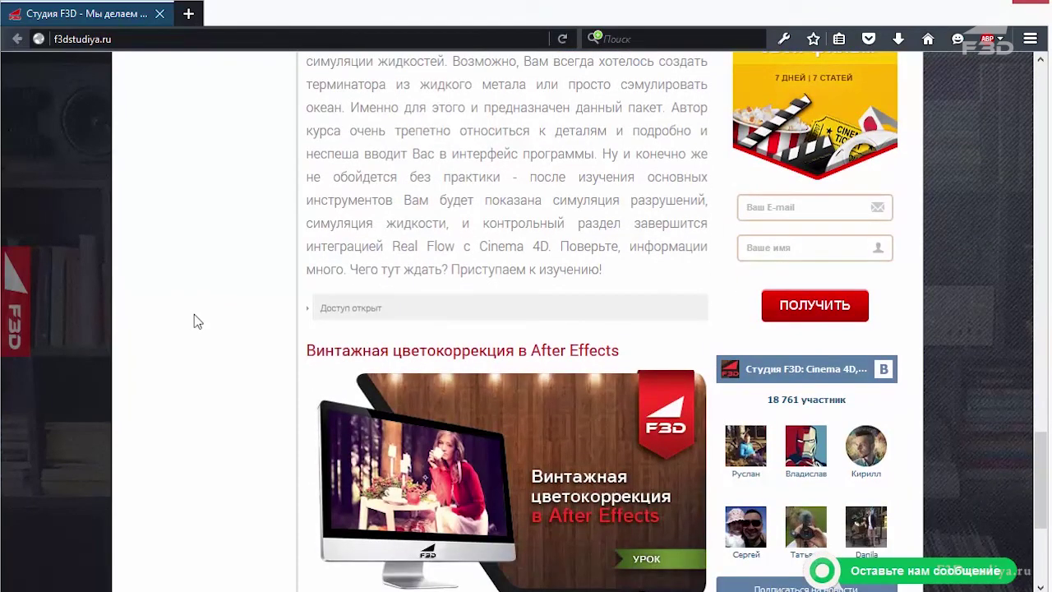
scroll(194, 314, "down", 3)
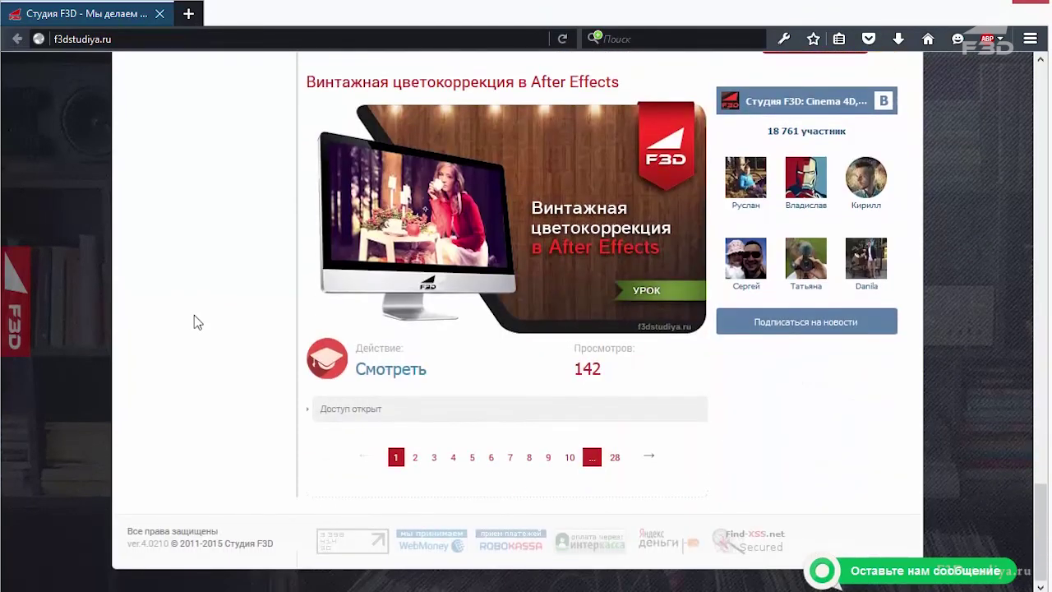
scroll(194, 315, "up", 4)
scroll(193, 315, "up", 7)
scroll(194, 317, "up", 4)
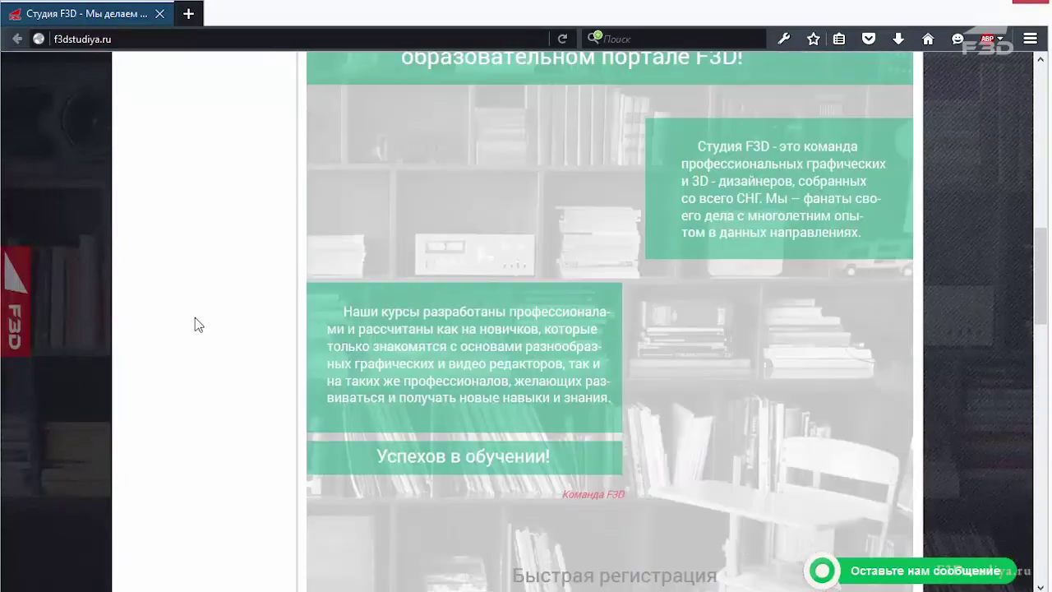
scroll(194, 317, "down", 2)
scroll(195, 317, "down", 5)
scroll(195, 317, "down", 3)
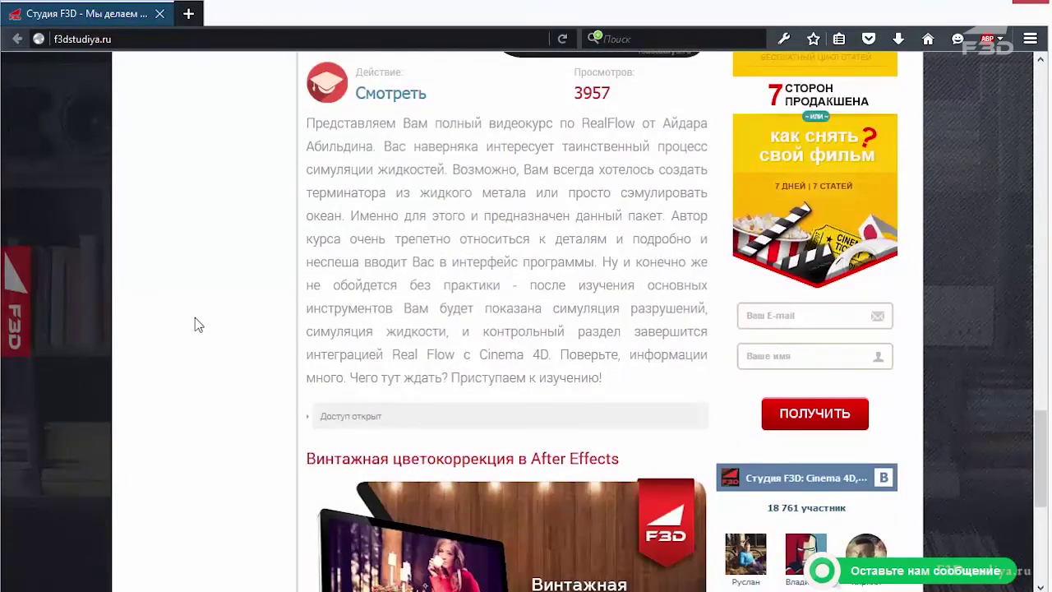
scroll(195, 318, "down", 4)
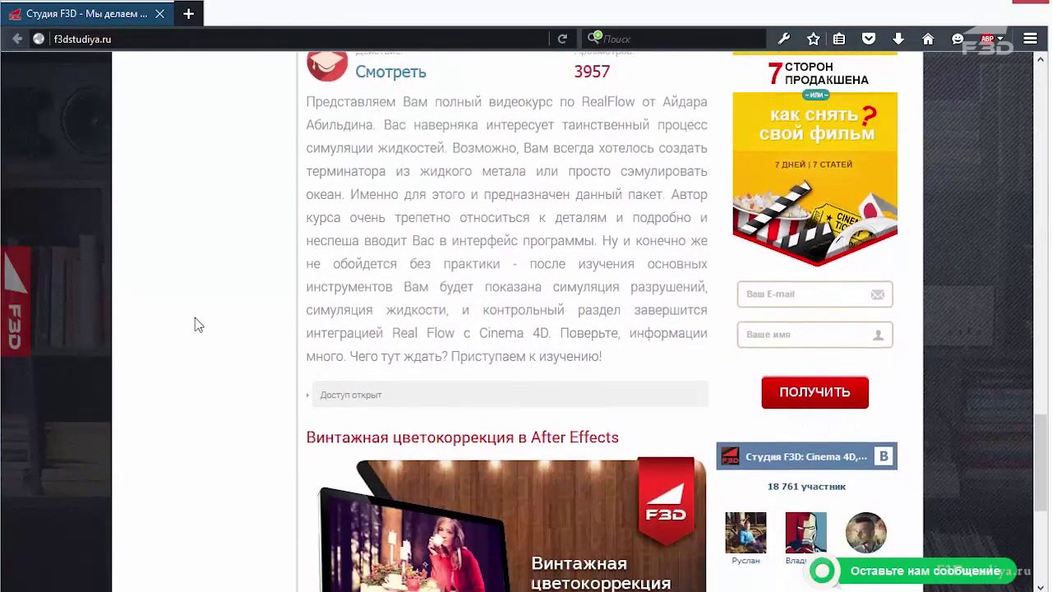
scroll(195, 318, "up", 4)
scroll(194, 317, "up", 3)
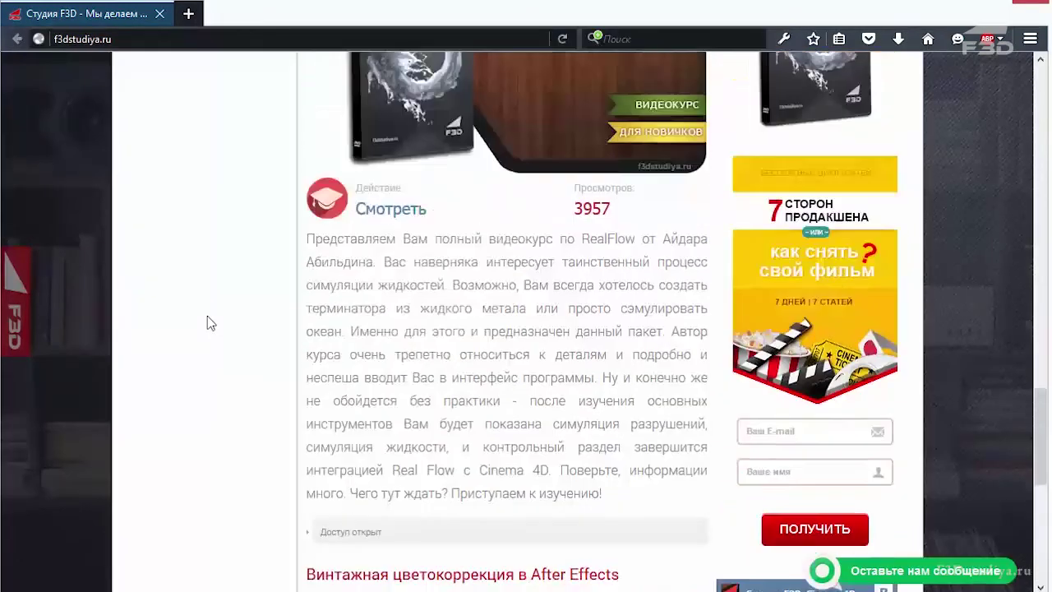
scroll(207, 321, "up", 6)
scroll(207, 321, "up", 3)
scroll(208, 320, "up", 2)
scroll(208, 324, "up", 3)
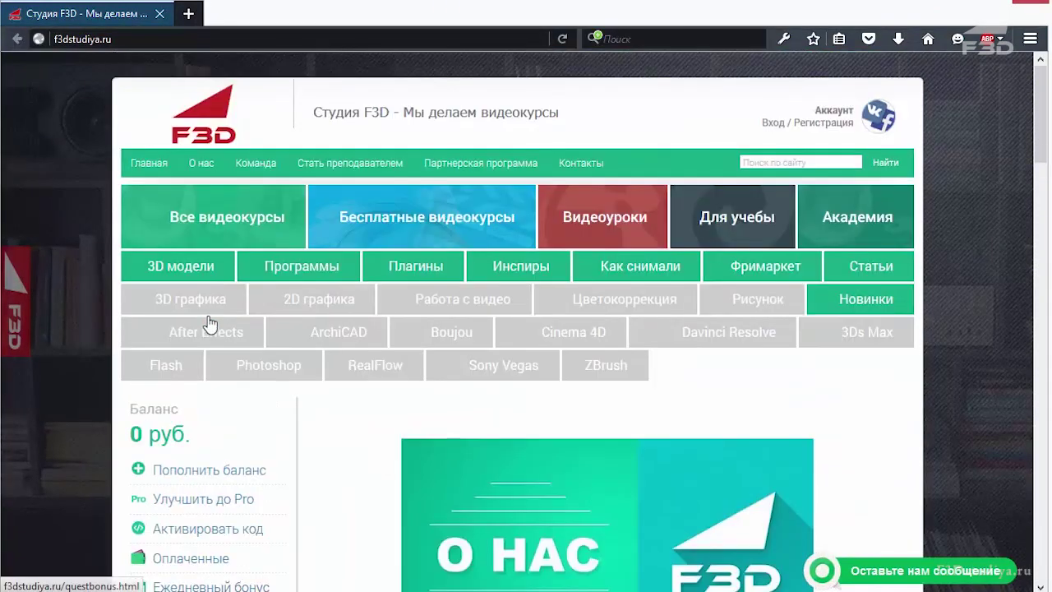
scroll(123, 355, "down", 6)
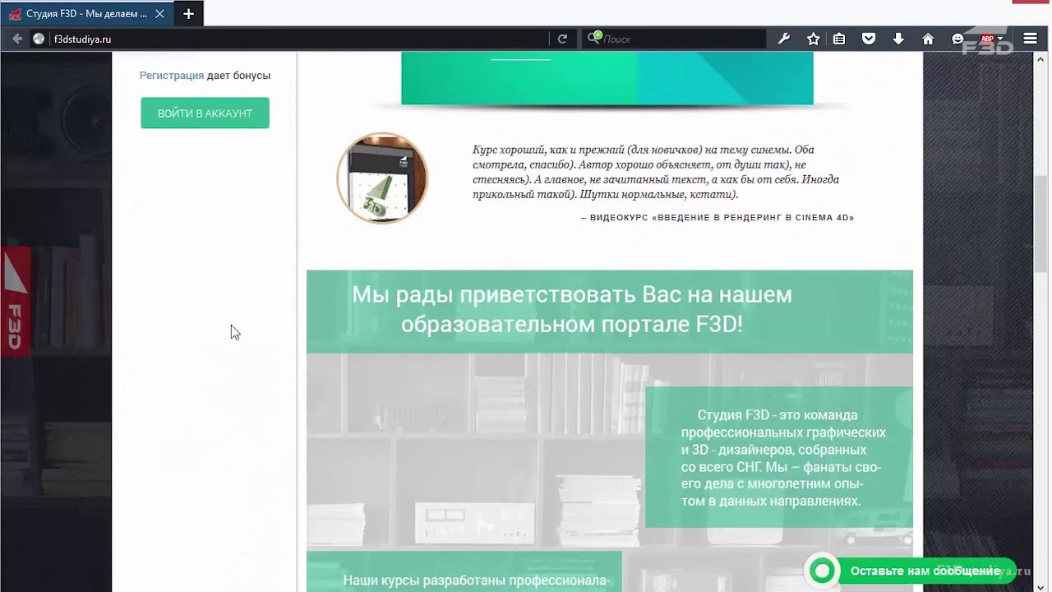
scroll(241, 325, "down", 6)
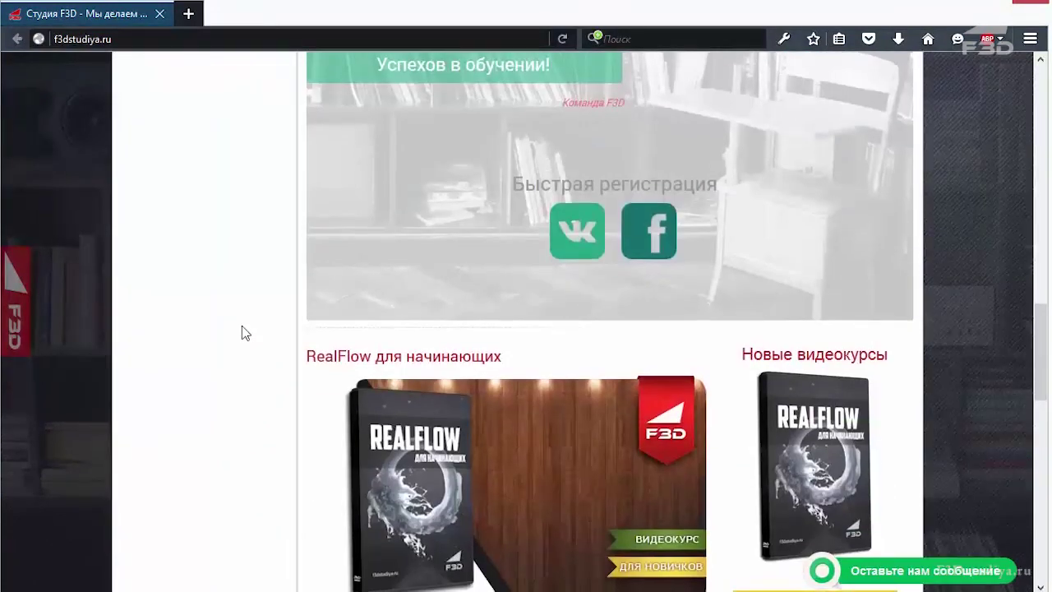
scroll(241, 326, "down", 4)
scroll(242, 326, "down", 1)
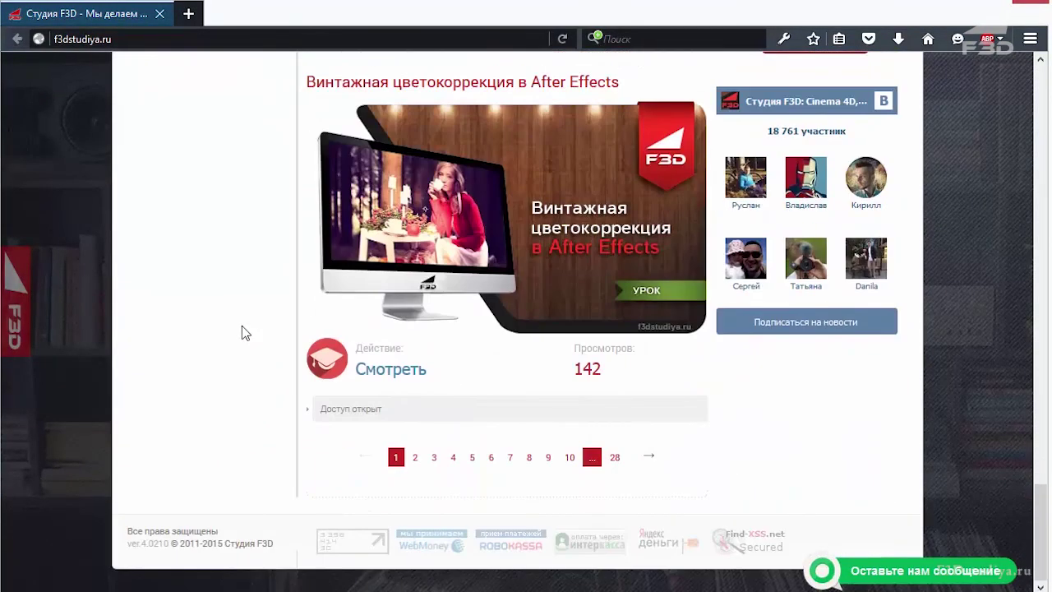
scroll(242, 333, "up", 5)
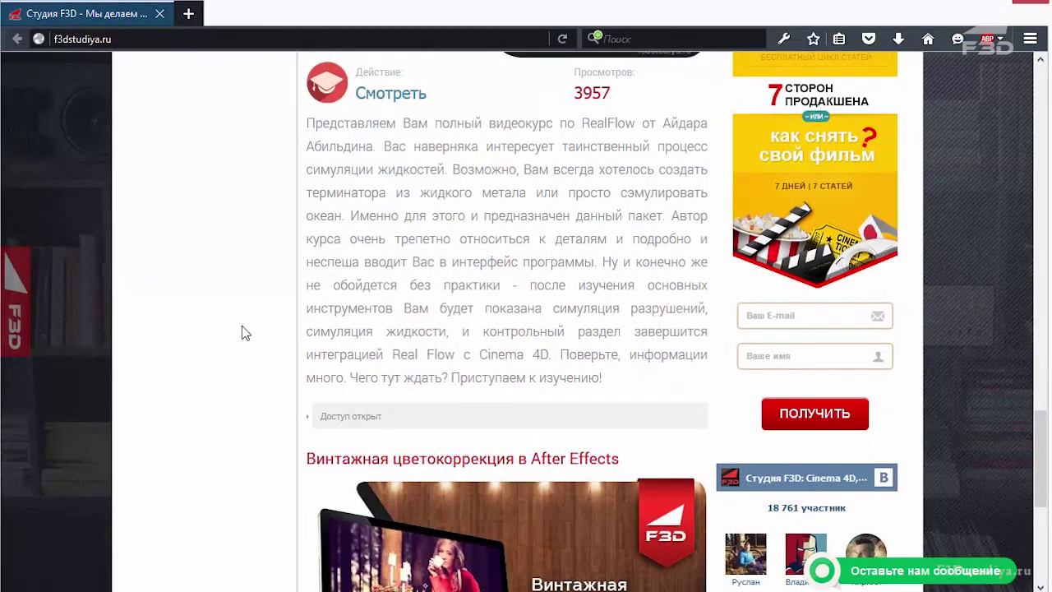
scroll(241, 325, "down", 5)
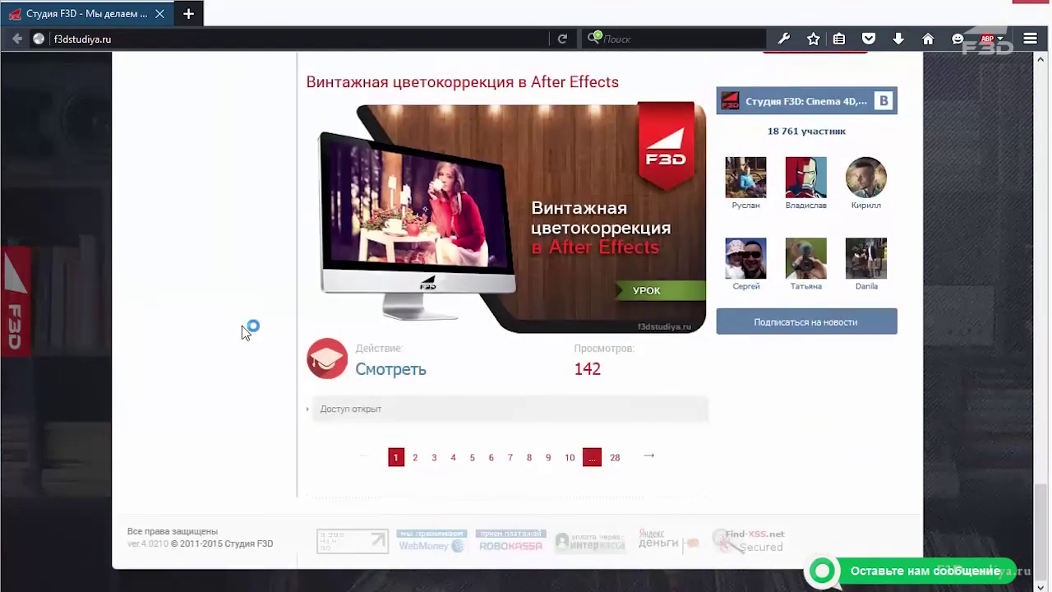